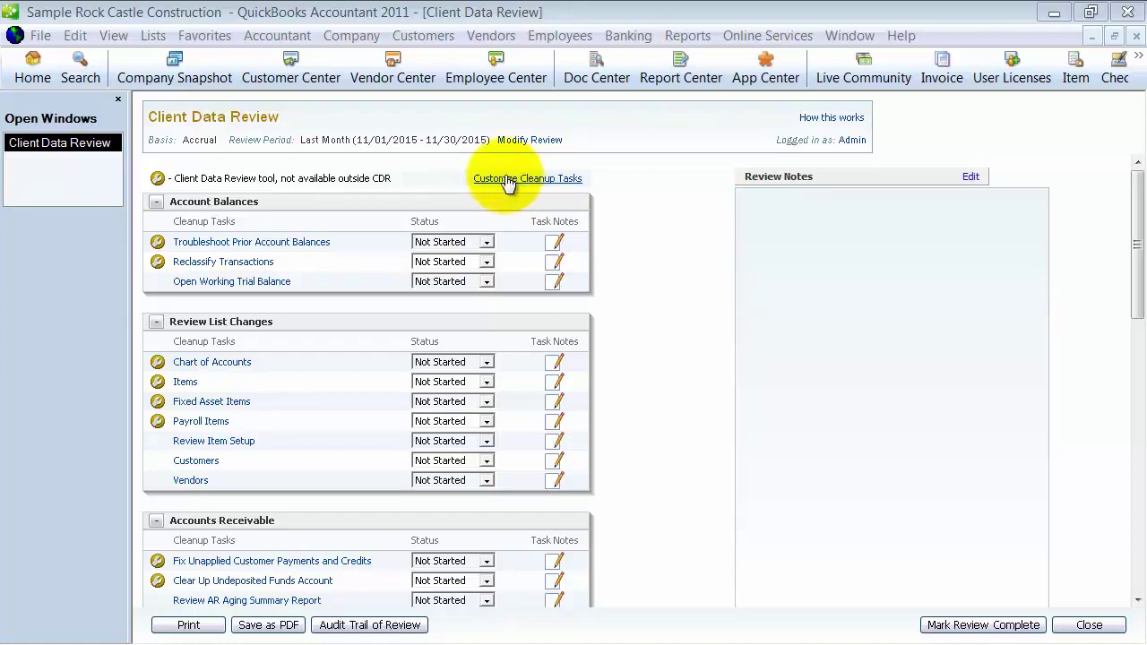
Try hiding the Inventory category in the cleanup task customization, restore it, and close the customization
click(540, 184)
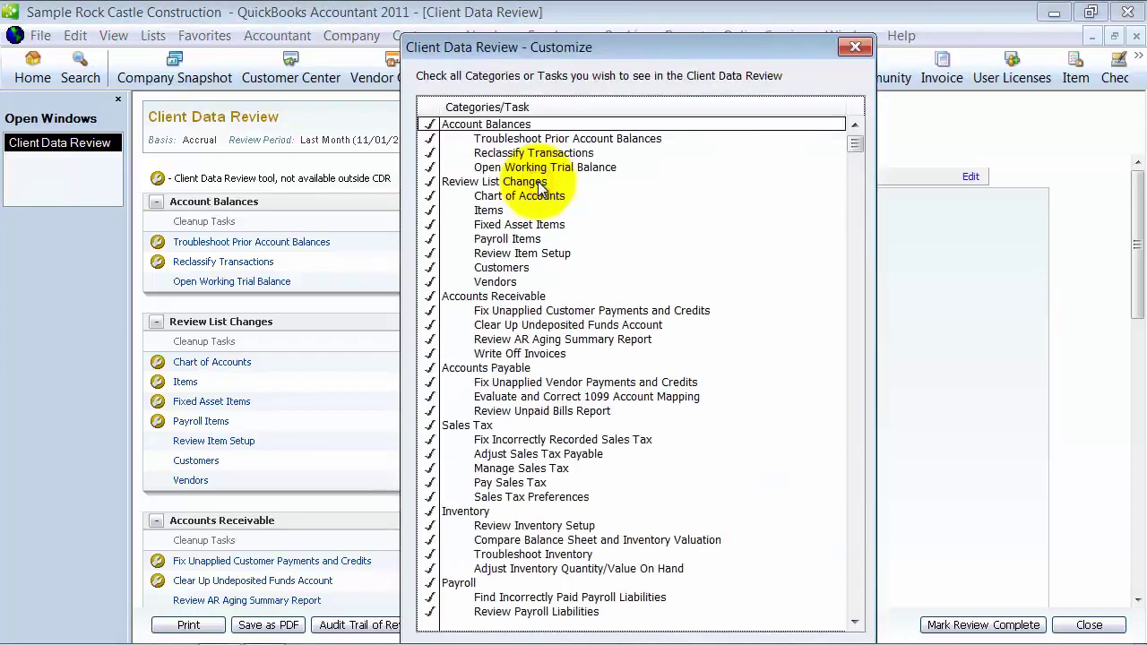
scroll(615, 475, down, 3)
click(431, 399)
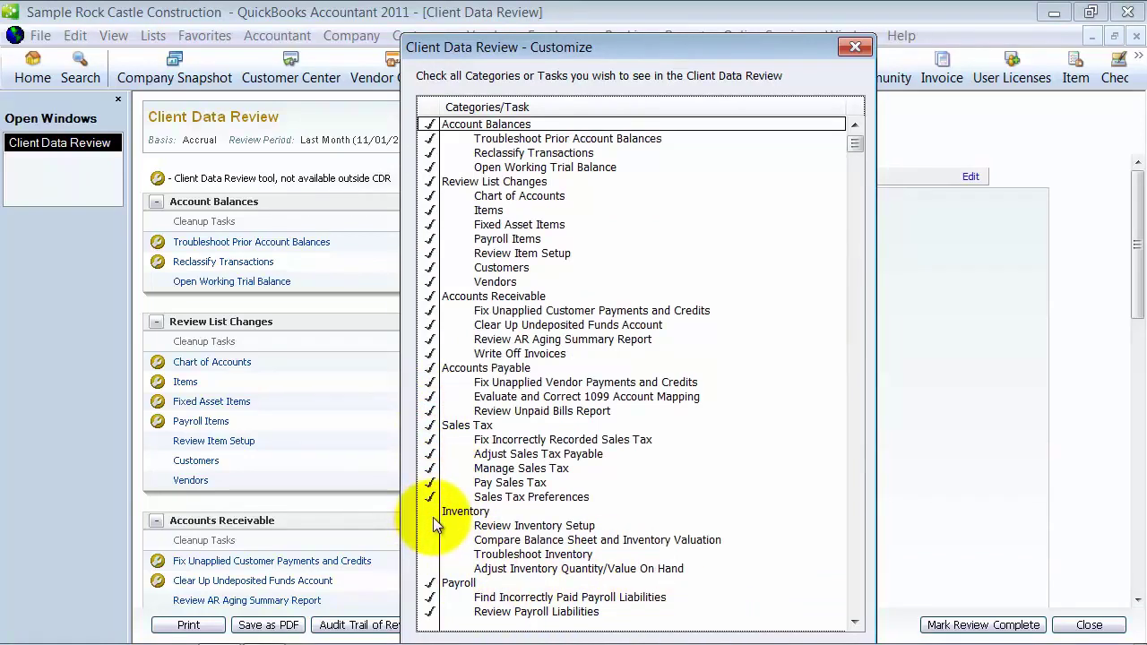
scroll(713, 537, down, 2)
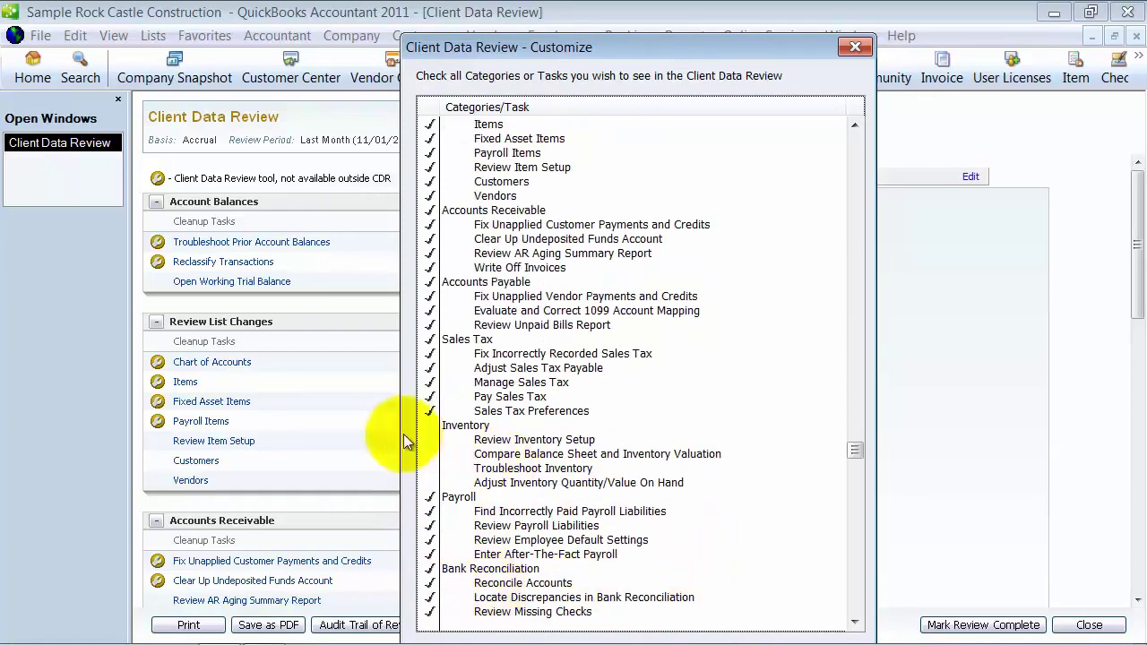
click(434, 425)
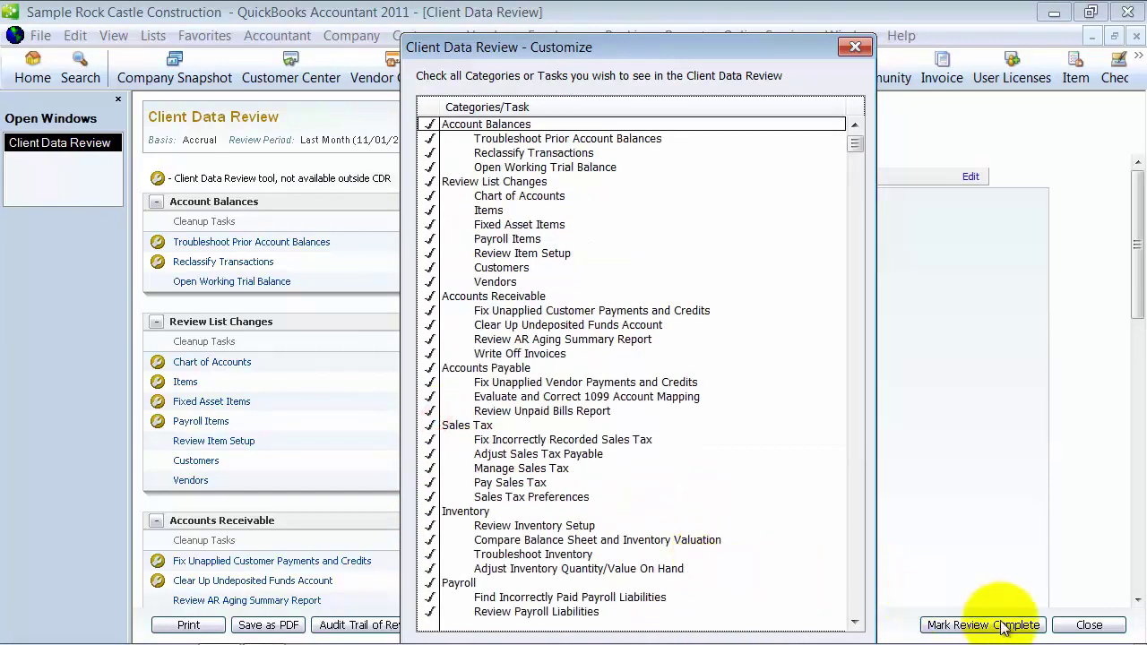
click(856, 46)
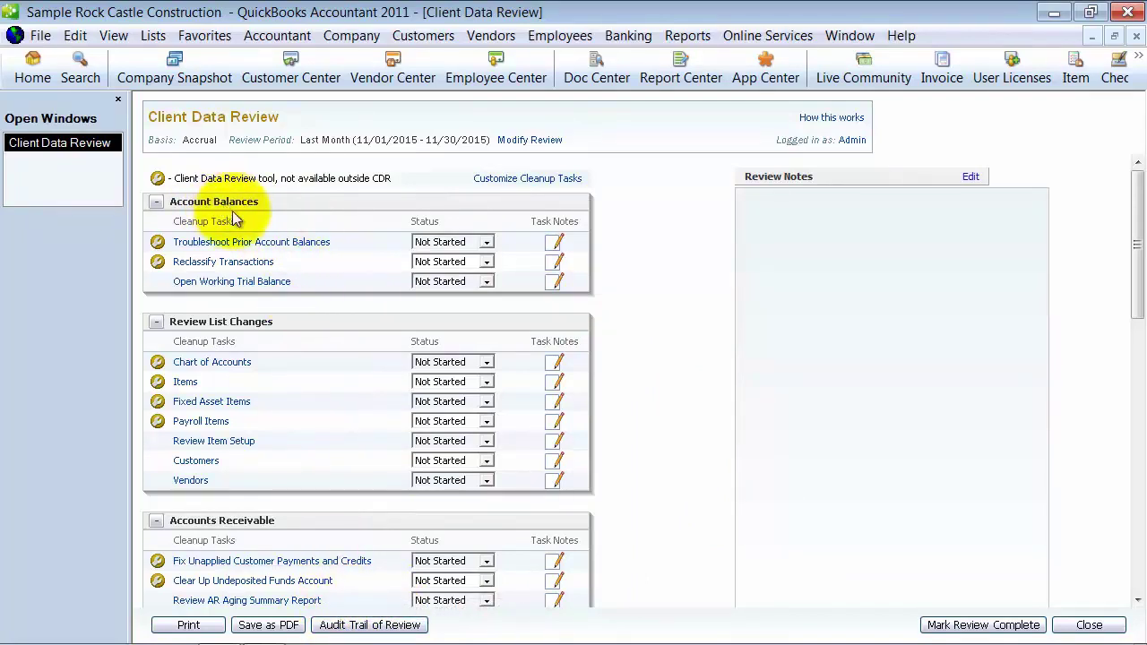
Open the Troubleshoot Prior Account Balances task and copy the client file balances into the accountant's records
click(238, 244)
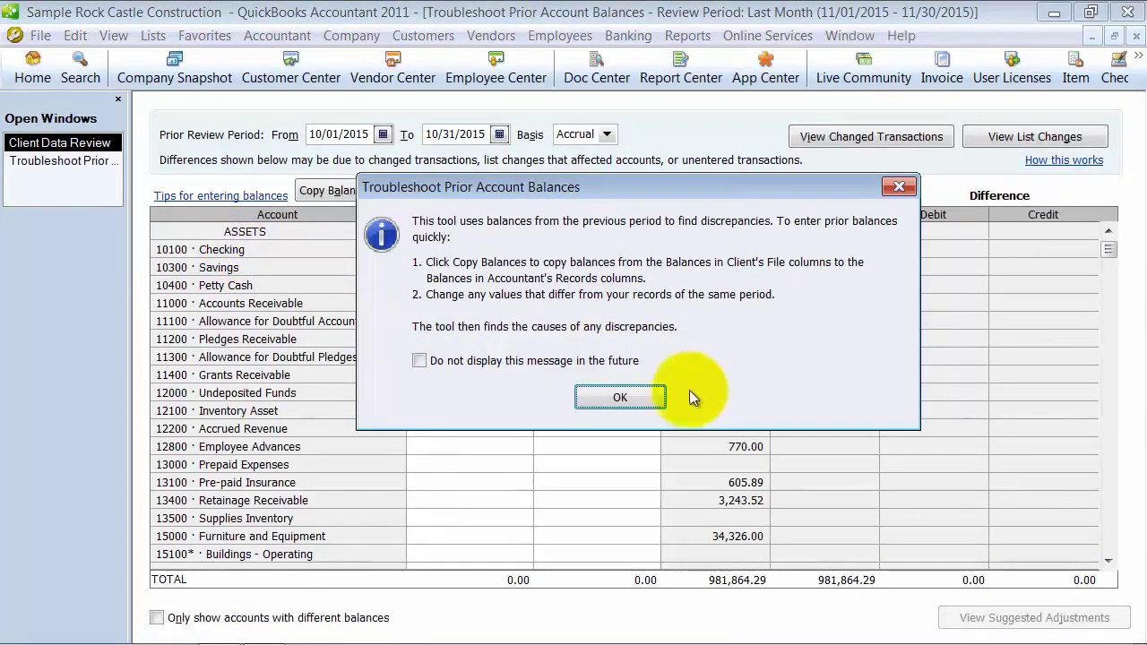
click(619, 401)
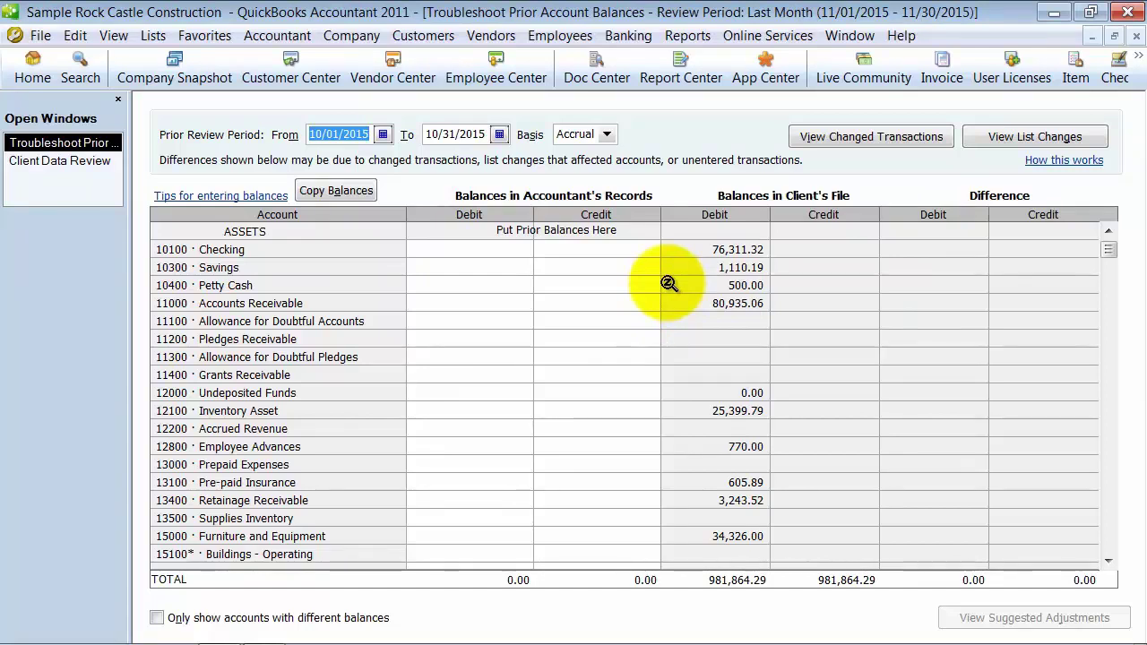
click(489, 267)
click(493, 250)
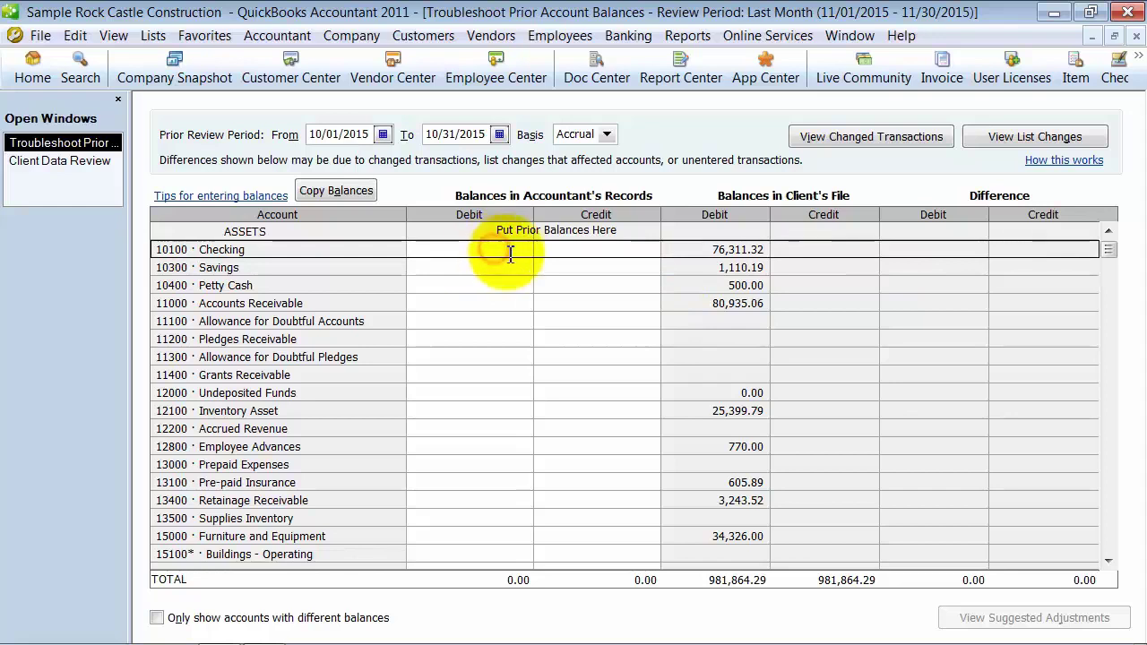
click(347, 190)
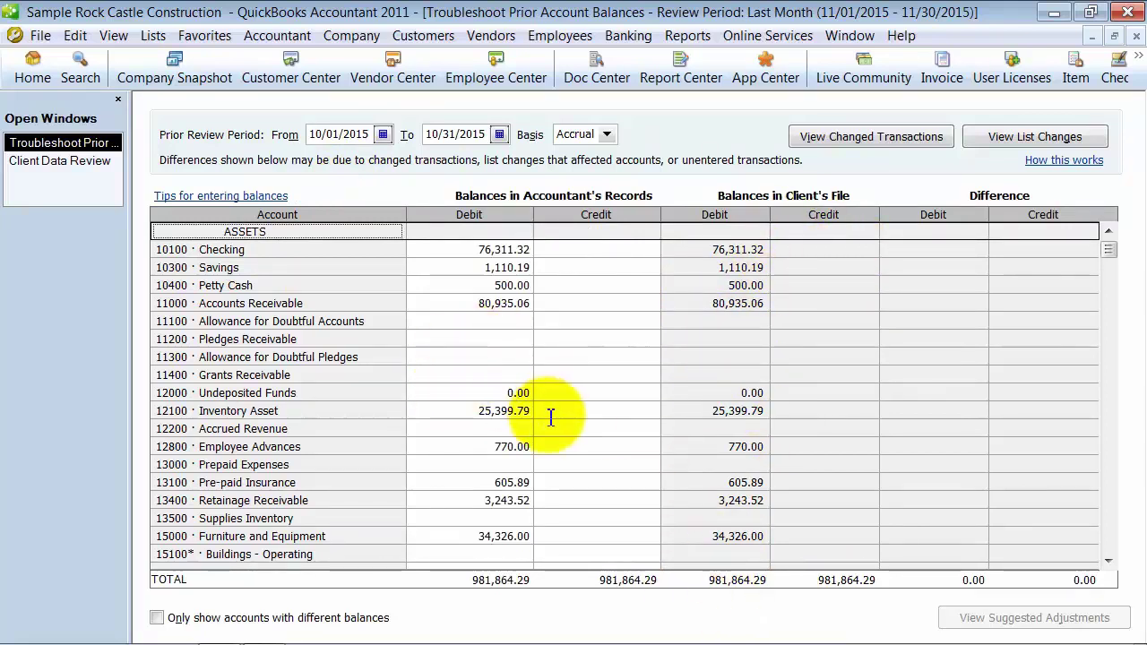
Set the accountant's debit balance for 12100 Inventory Asset to 27,252.79
click(464, 414)
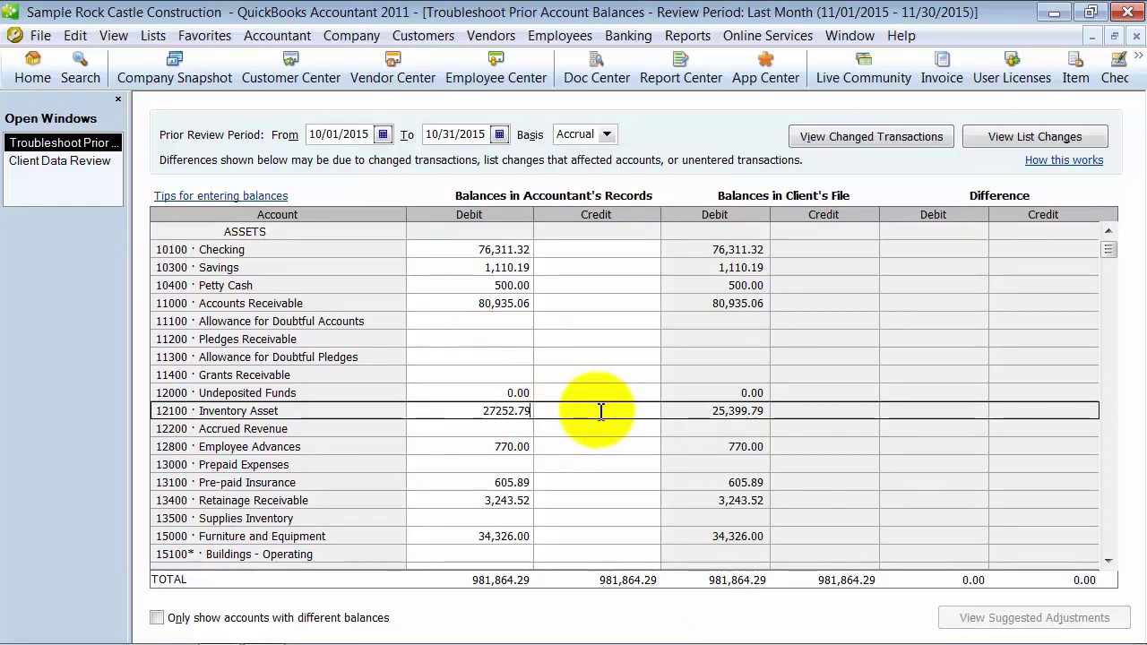
text(27252.79)
click(459, 446)
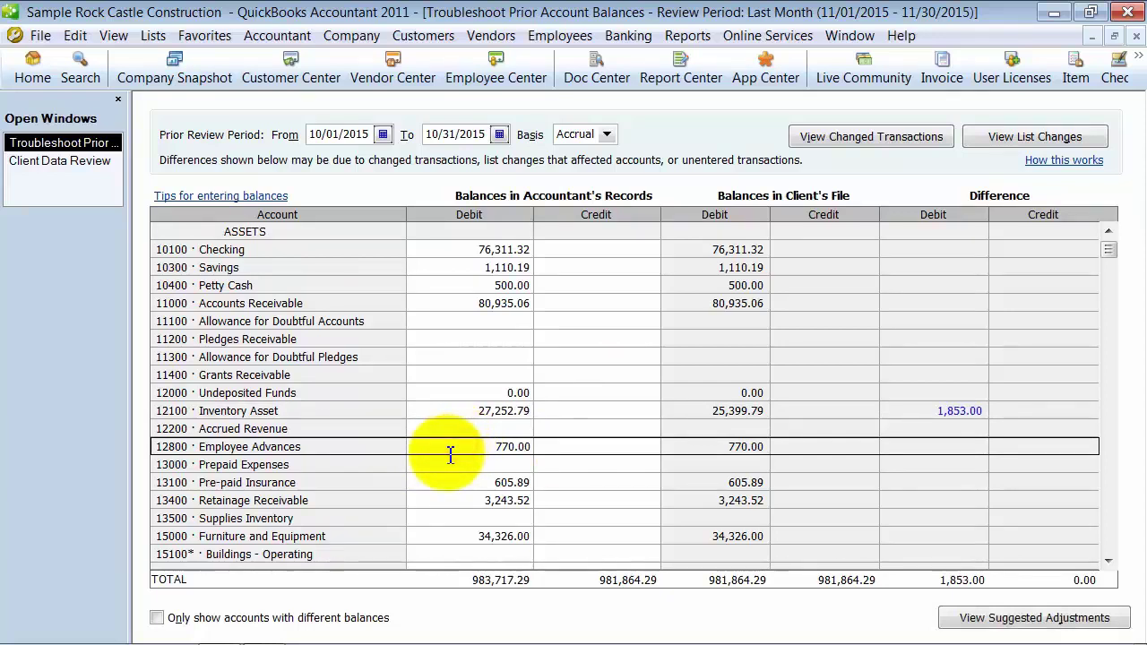
Set the accountant's debit balance for 15300 Construction Equipment to 16,000
scroll(449, 456, down, 1)
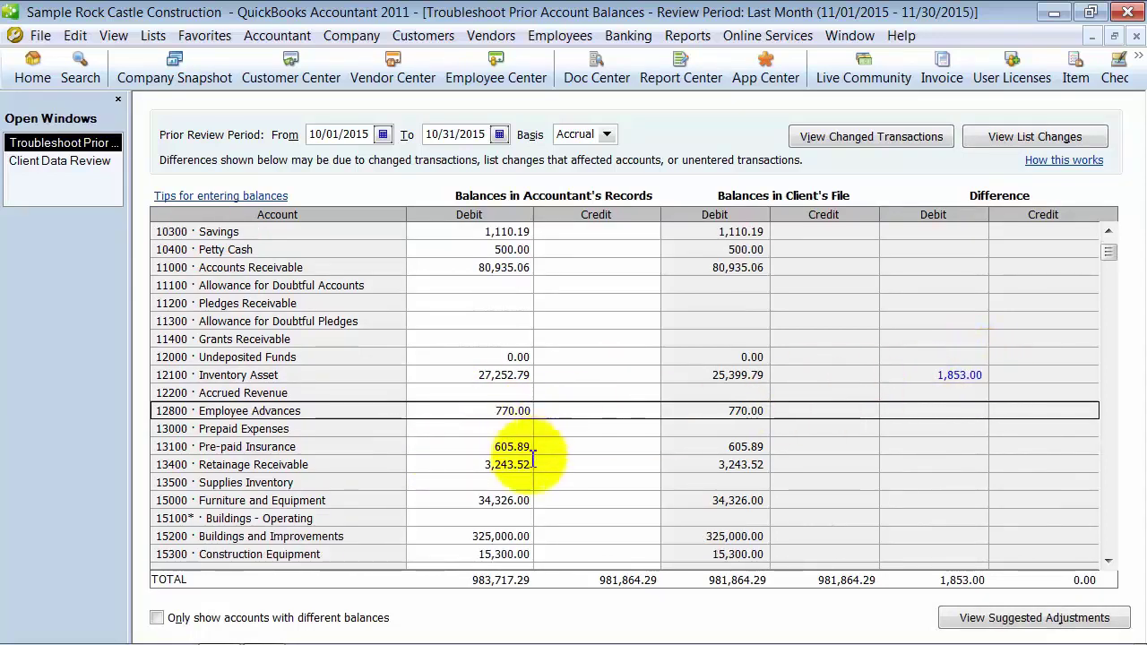
scroll(533, 459, down, 1)
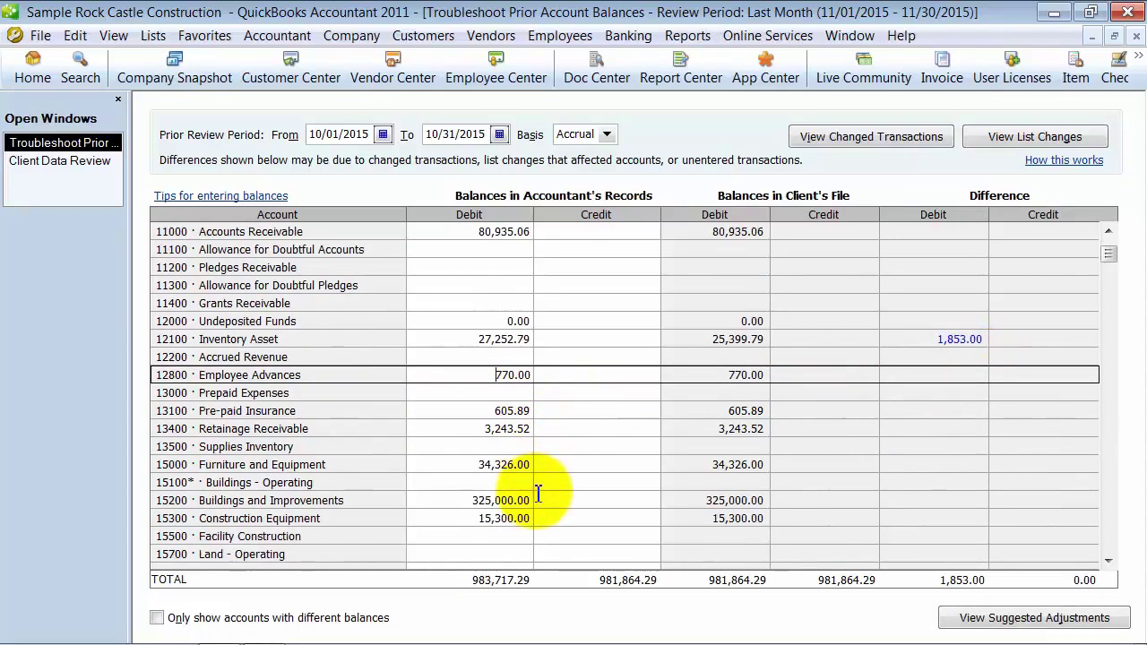
click(469, 524)
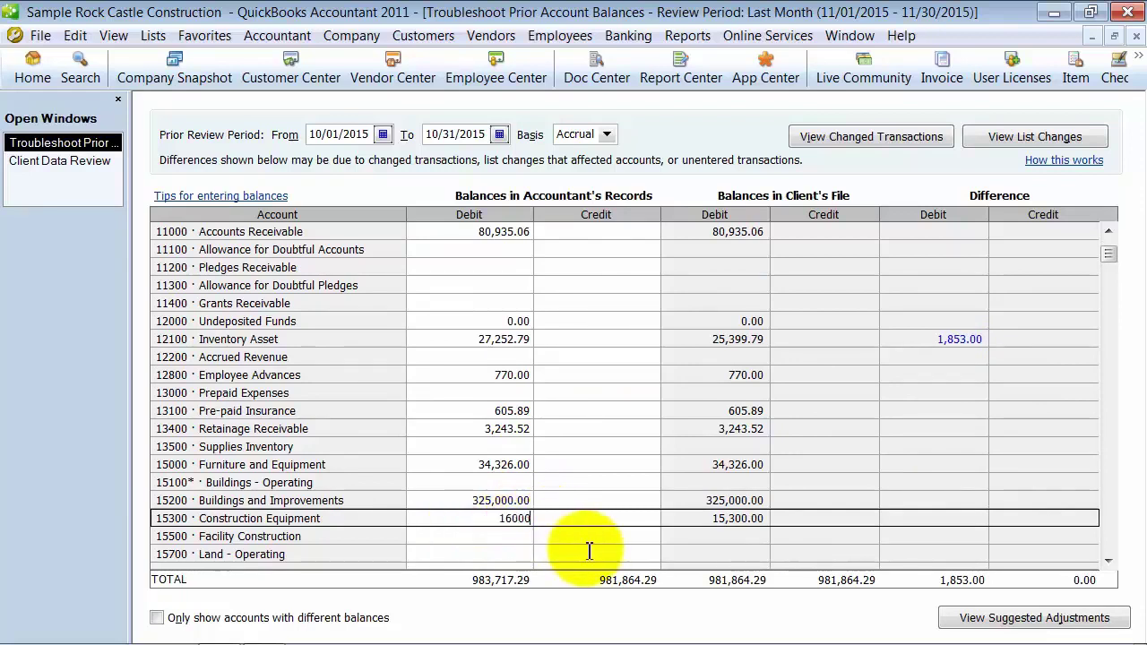
click(531, 481)
scroll(497, 491, down, 1)
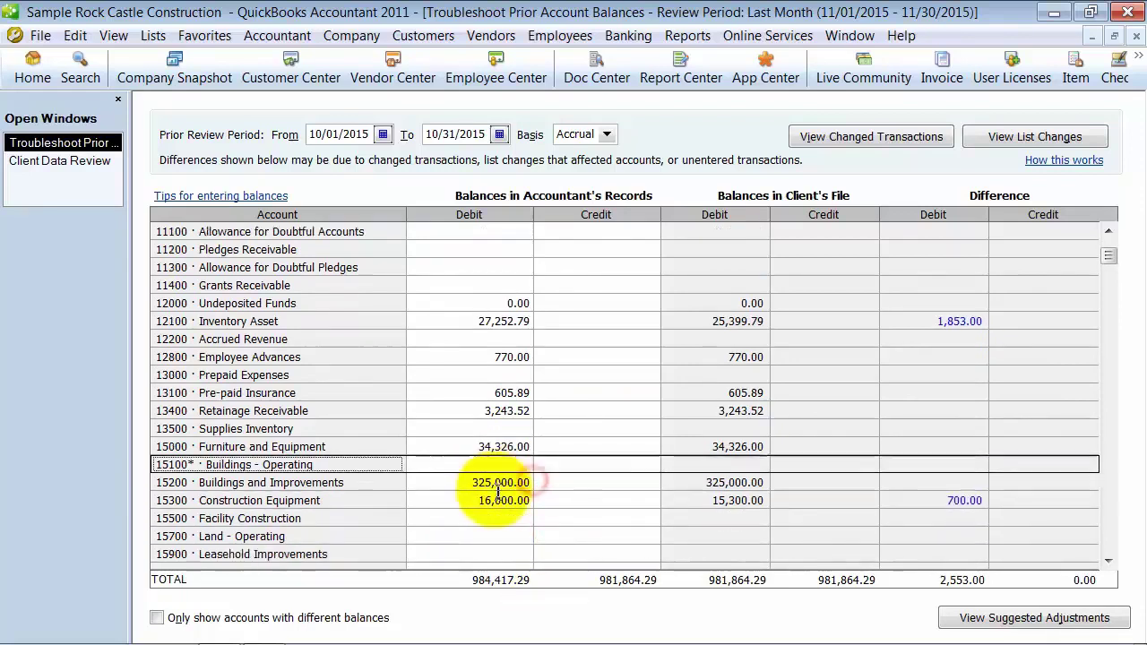
Set the accountant's credit balance for 30100 Capital Stock to 1,000
scroll(499, 491, down, 15)
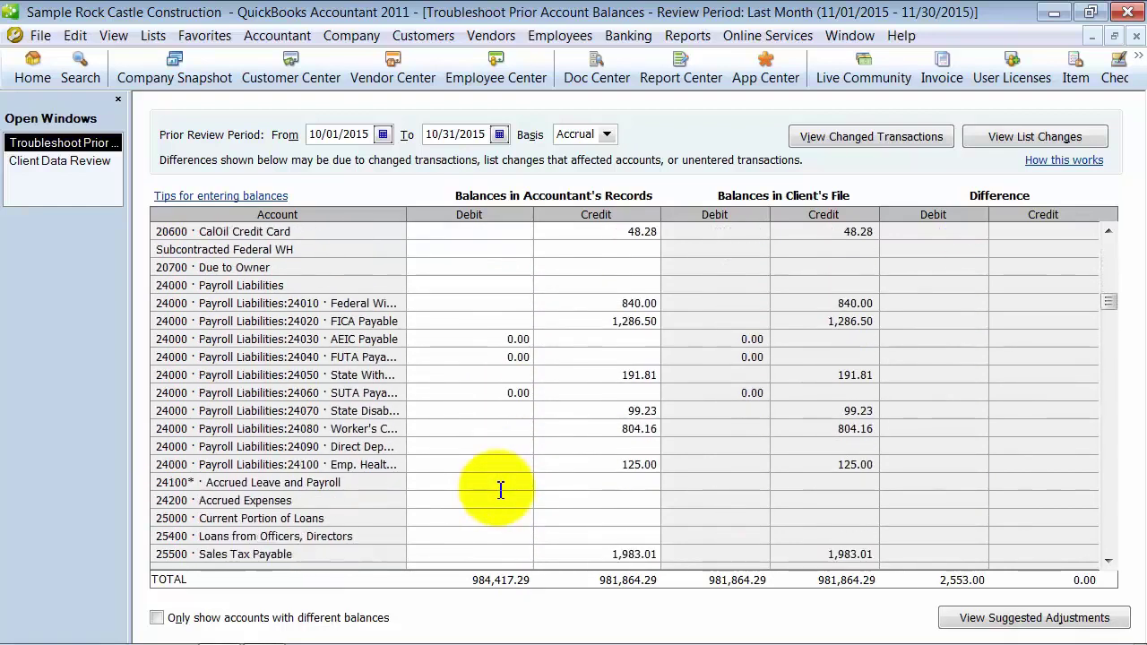
scroll(500, 489, down, 9)
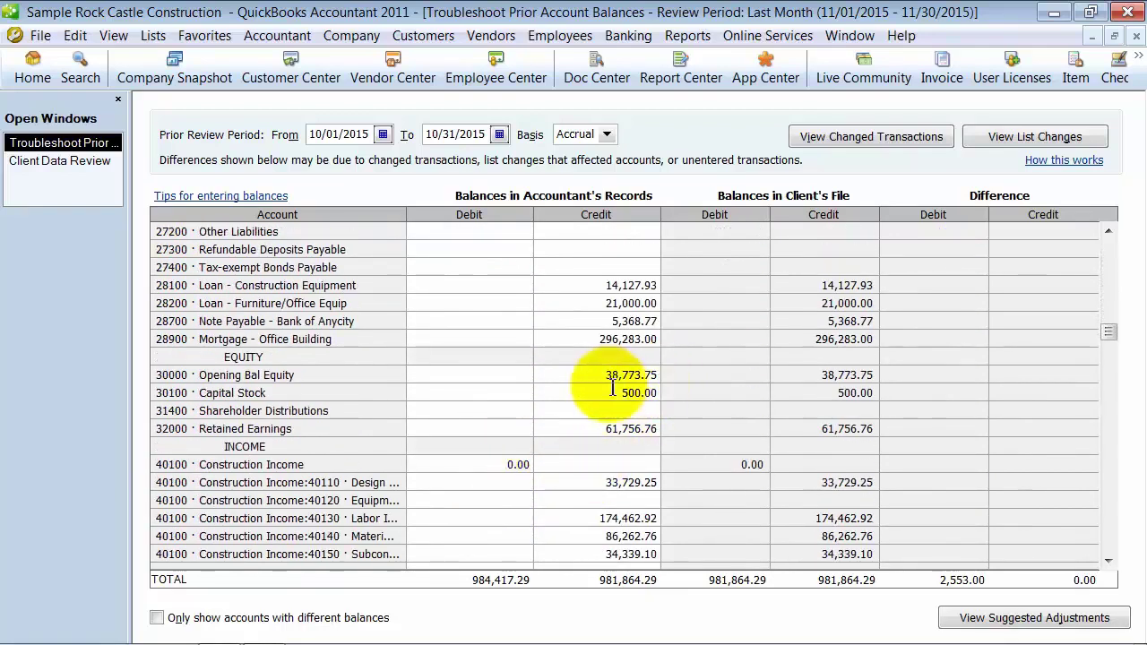
click(613, 392)
text(1000)
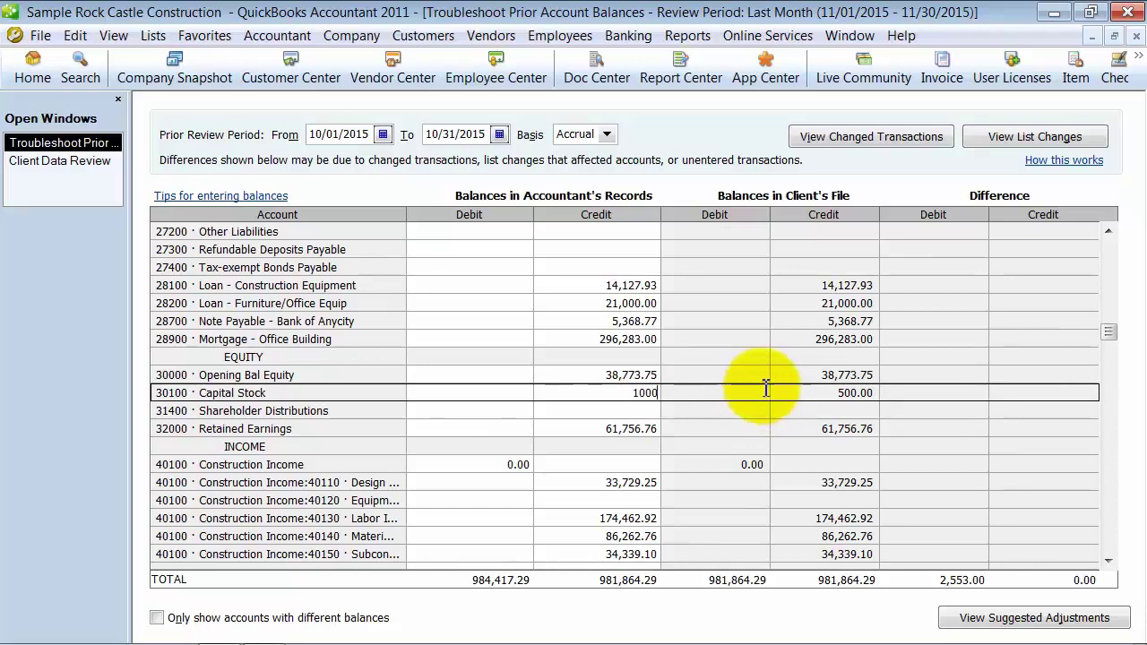
click(587, 305)
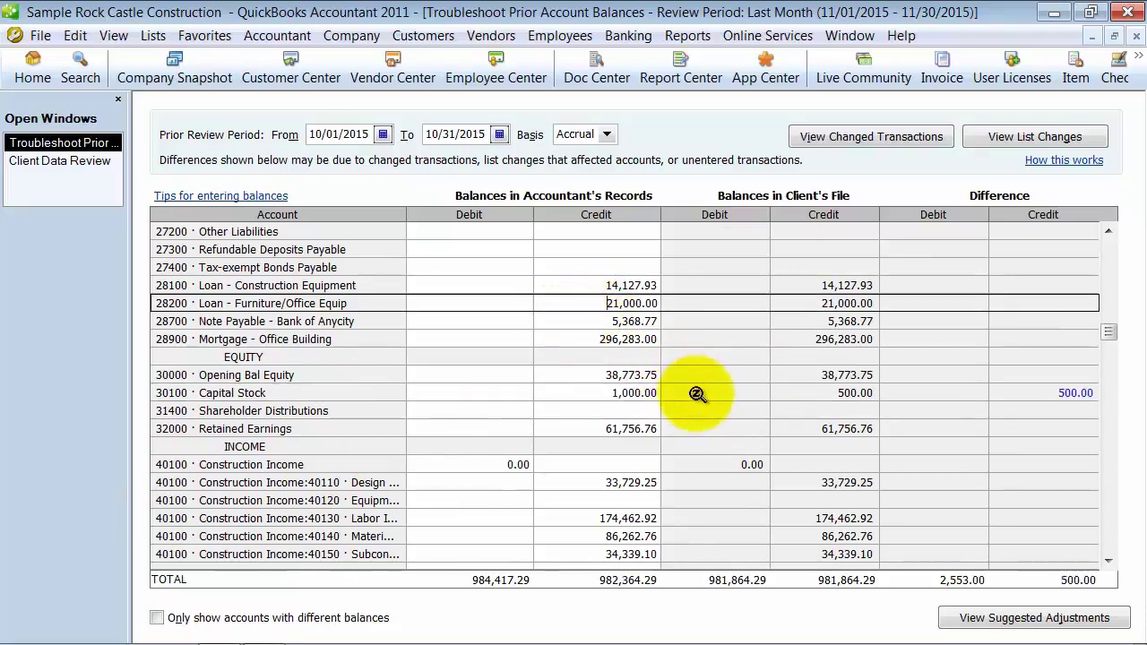
Examine the audit trail behind the Construction Equipment debit difference, then close the report
scroll(697, 394, up, 1)
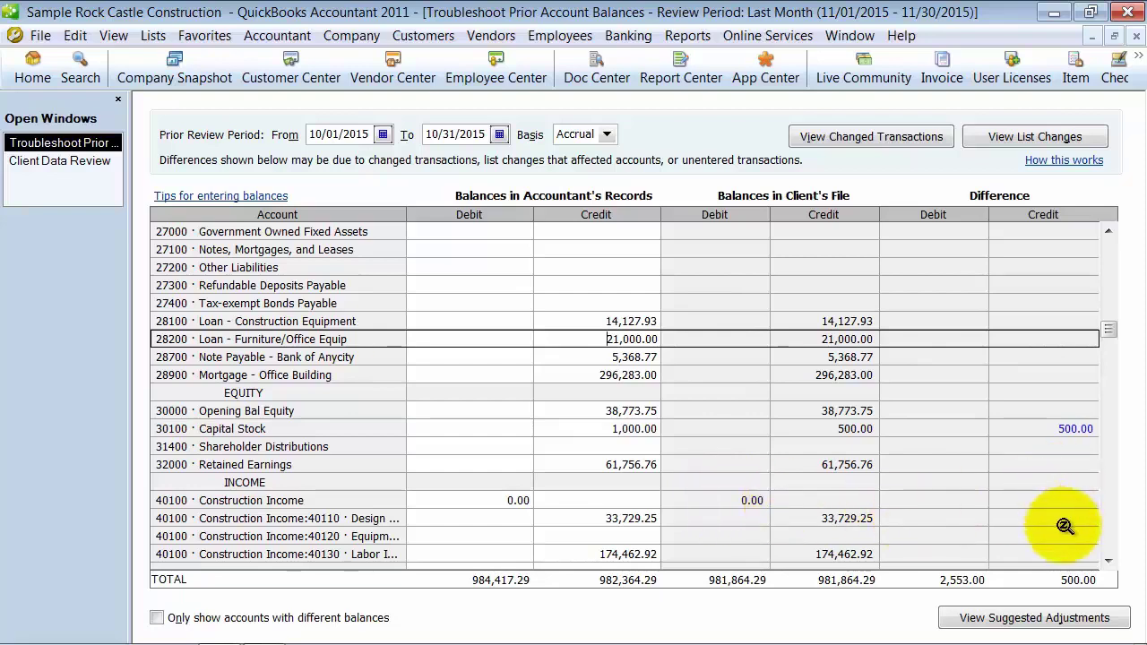
scroll(1065, 526, up, 15)
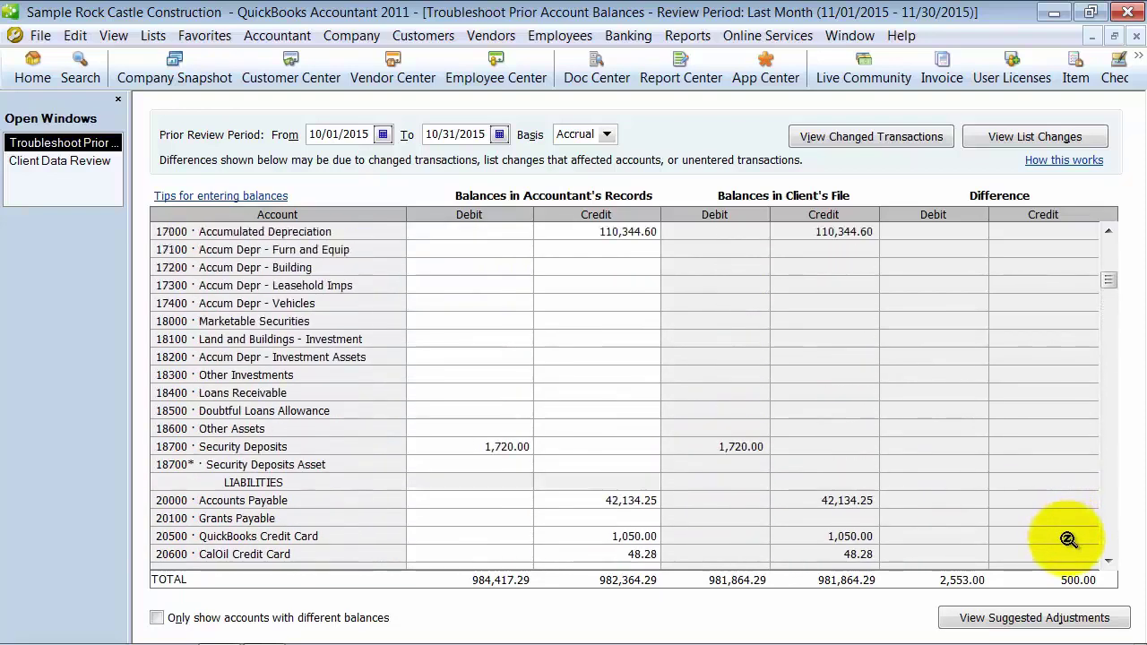
scroll(1067, 538, up, 4)
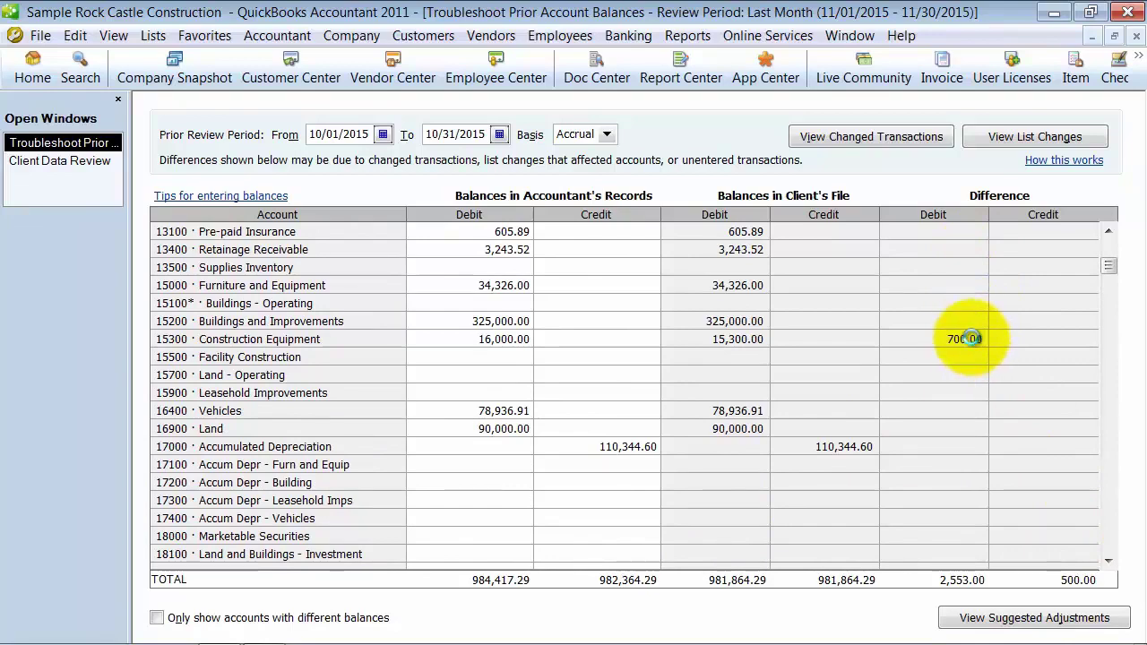
click(971, 338)
double_click(972, 339)
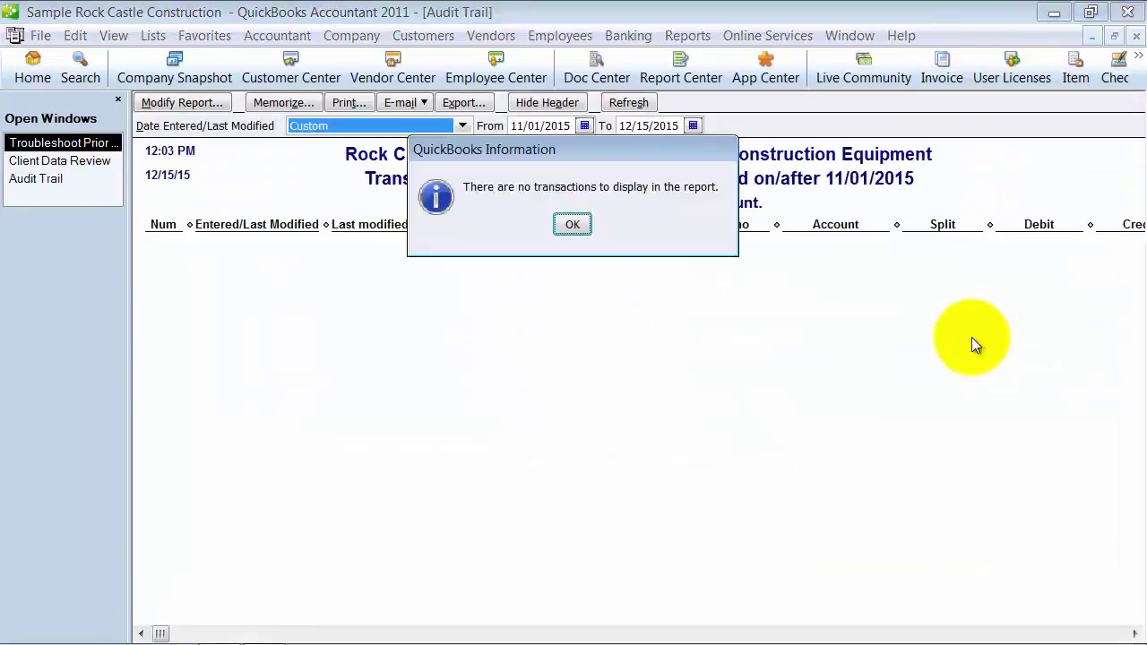
click(573, 225)
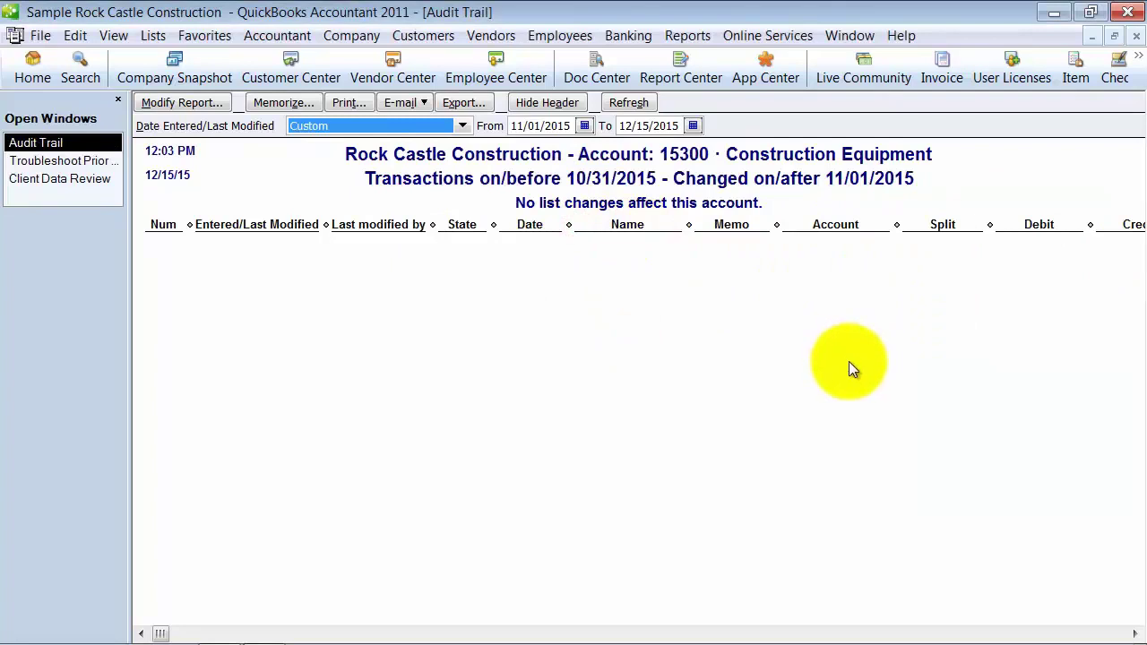
click(1138, 34)
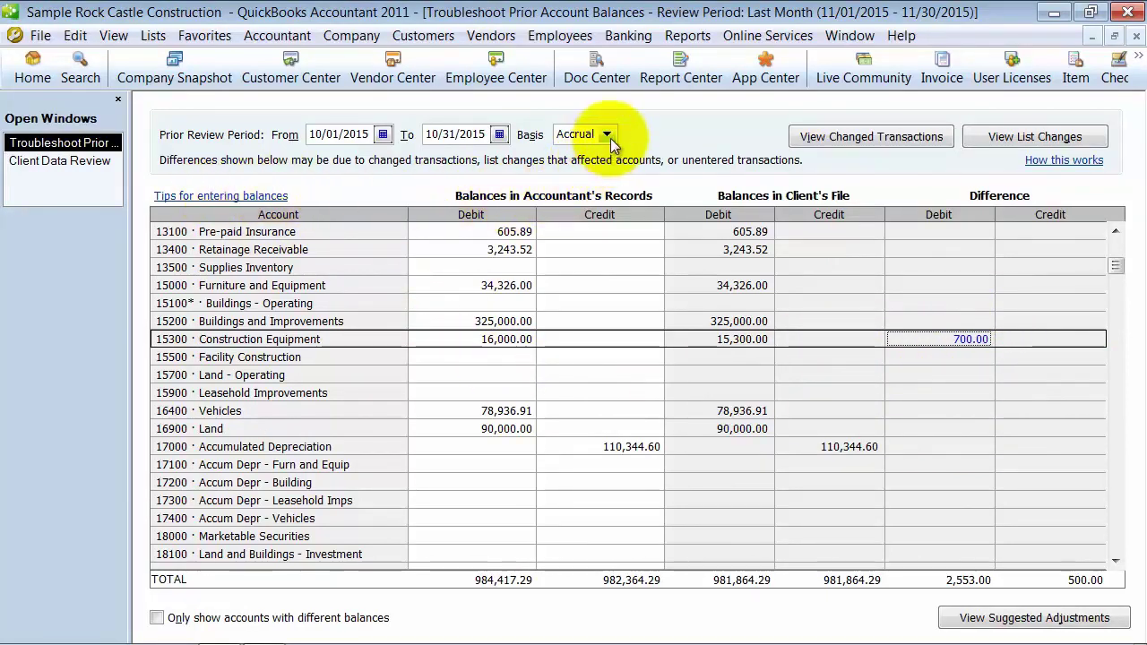
Show only accounts with different balances and open the suggested adjustments as a general journal entry
scroll(1019, 412, down, 2)
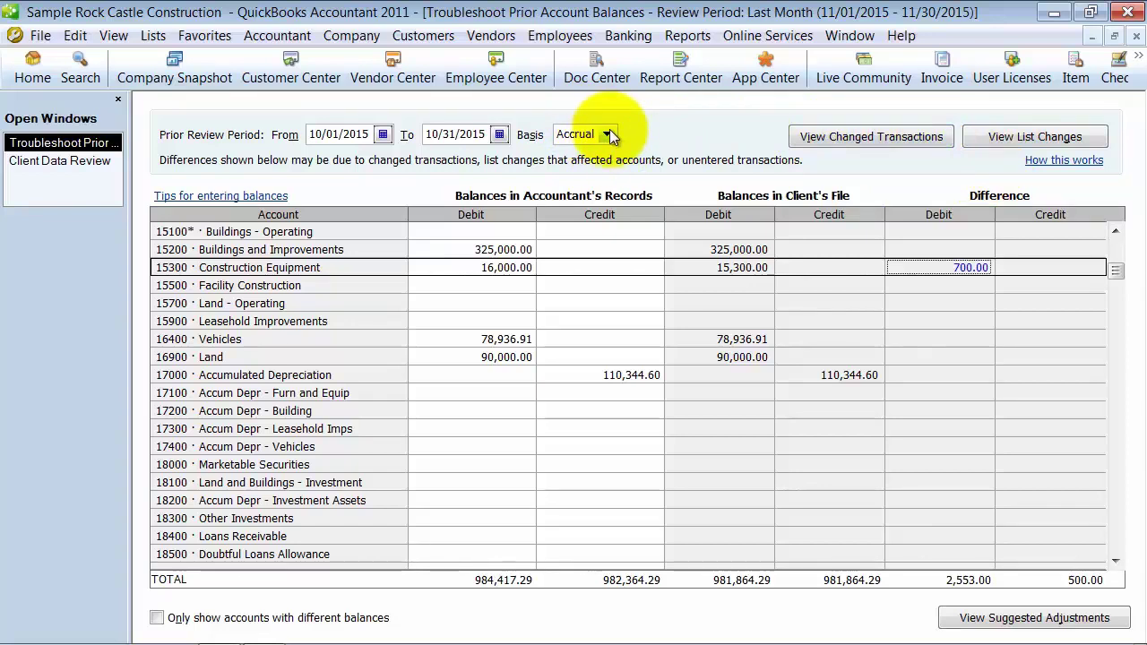
click(158, 618)
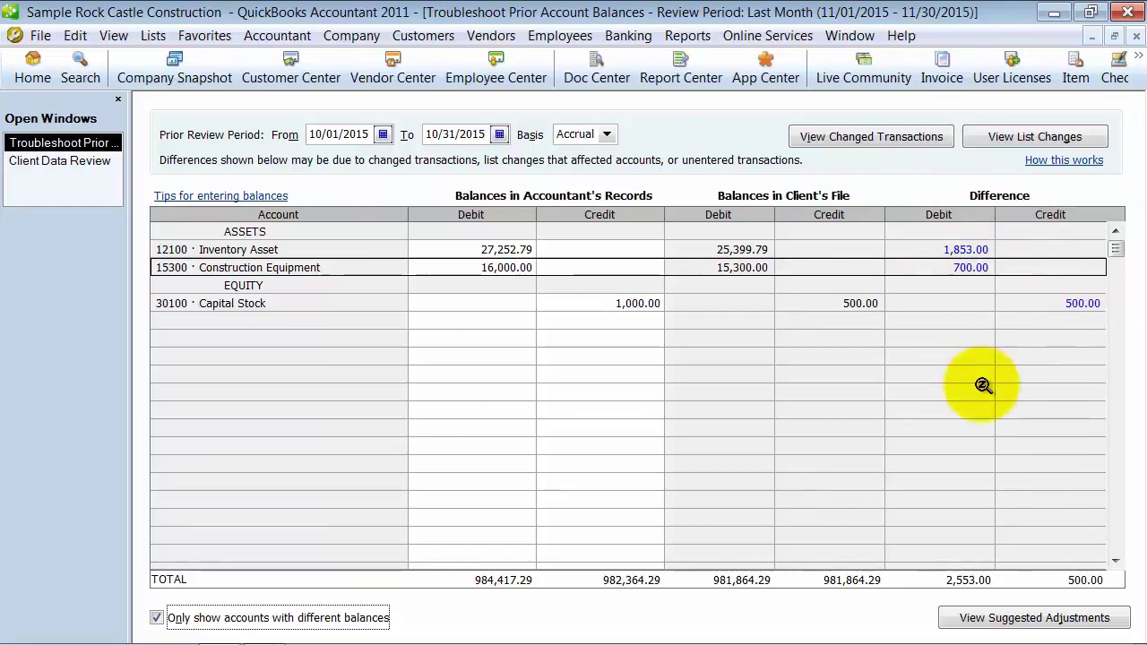
click(984, 627)
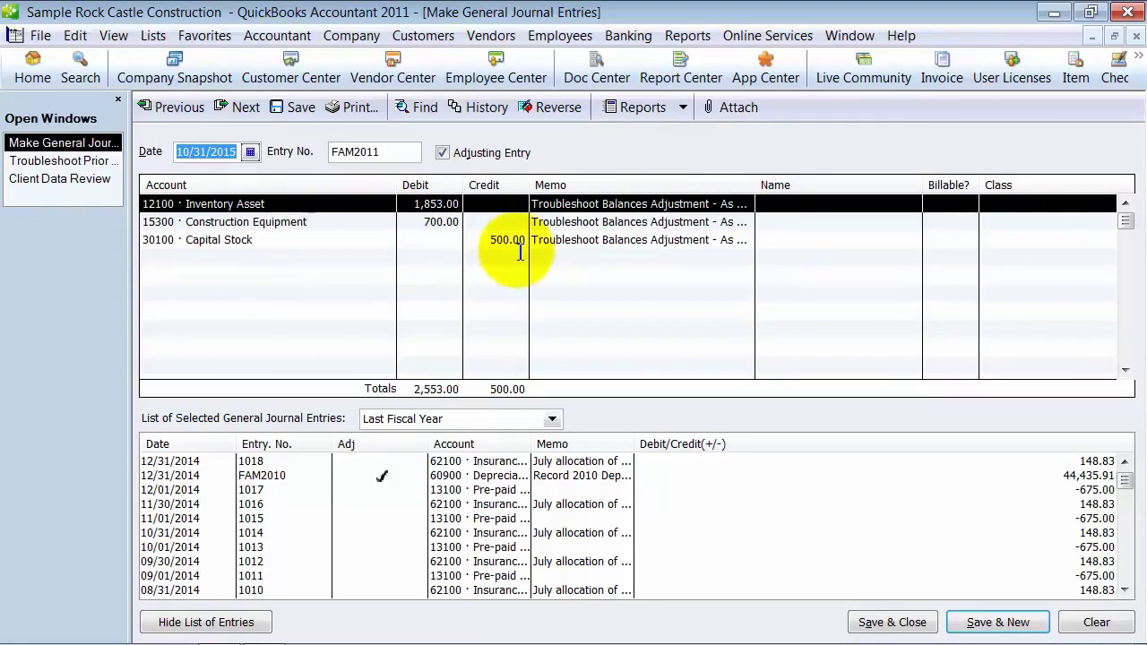
Hide the list of past entries and add a fourth line to the journal entry for account 32000 Retained Earnings
click(367, 258)
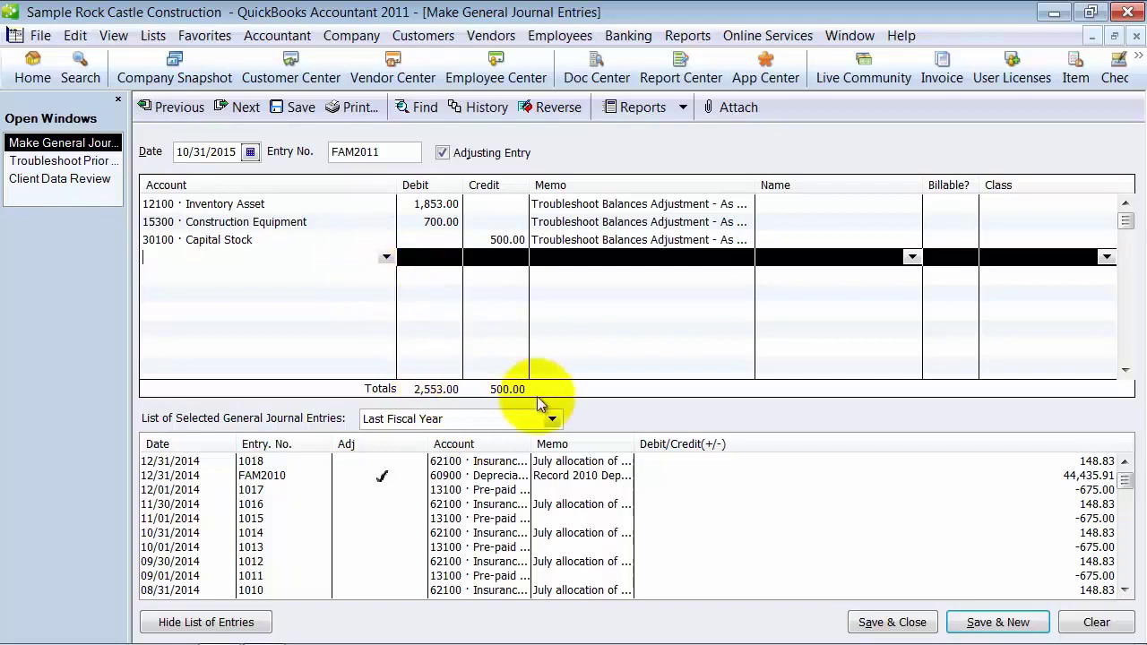
click(184, 624)
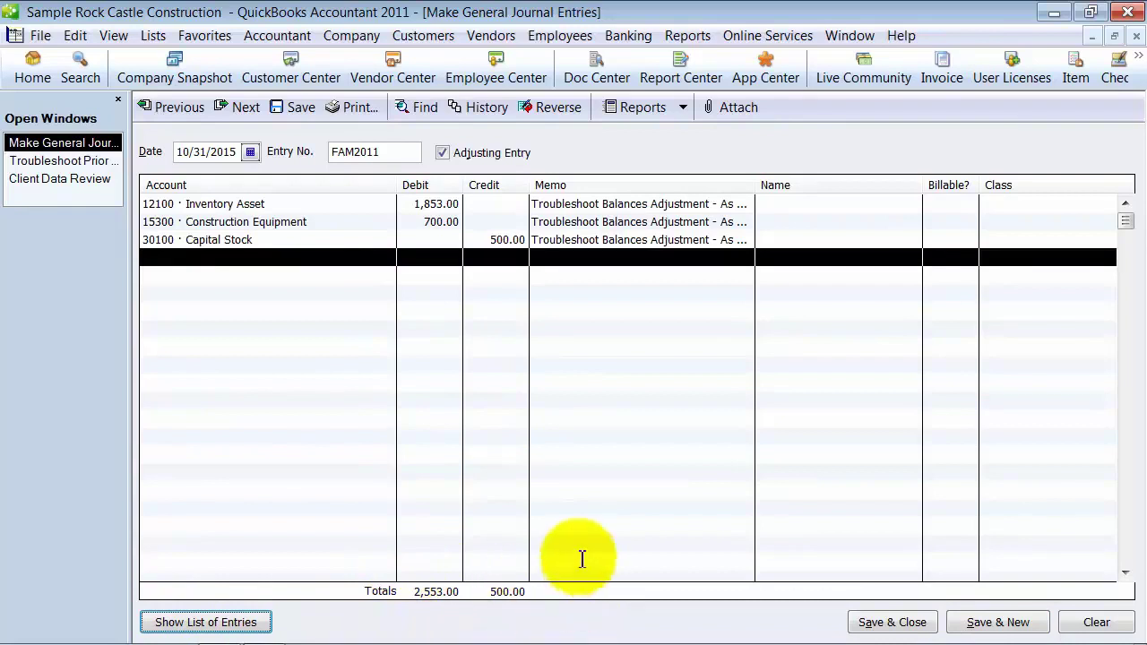
click(305, 264)
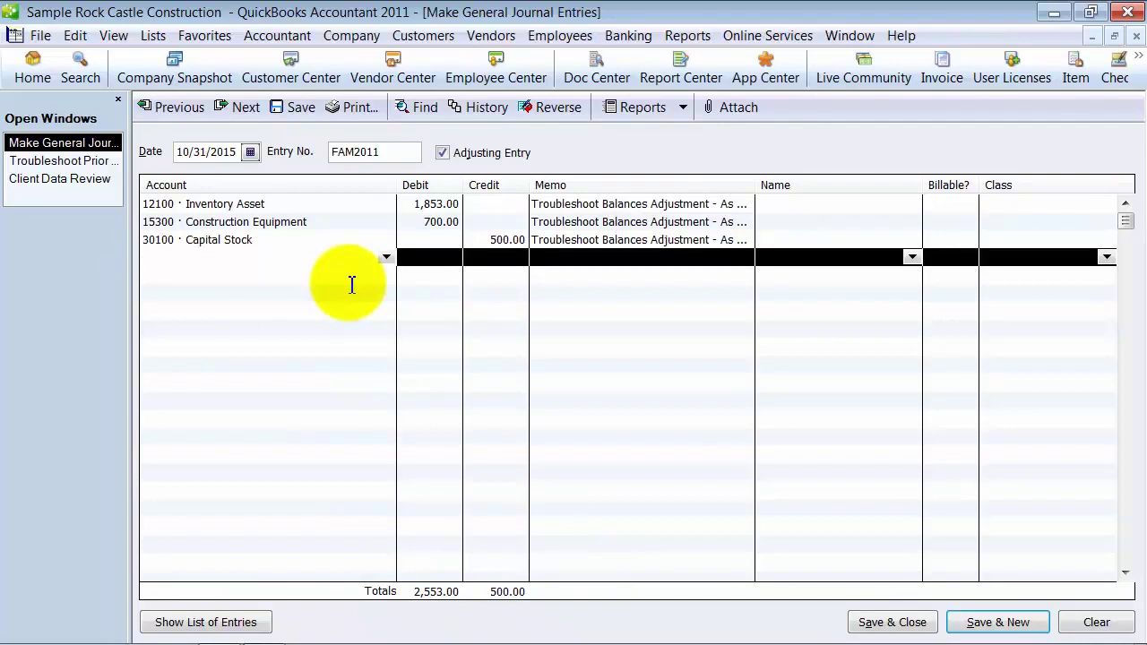
click(386, 258)
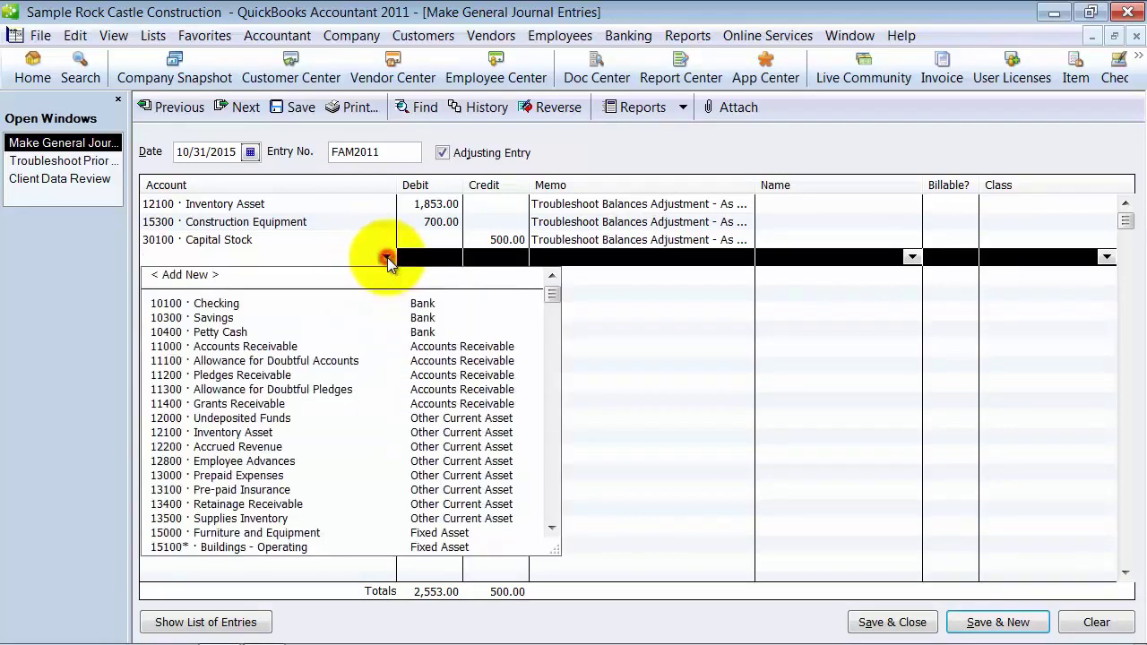
scroll(363, 404, down, 9)
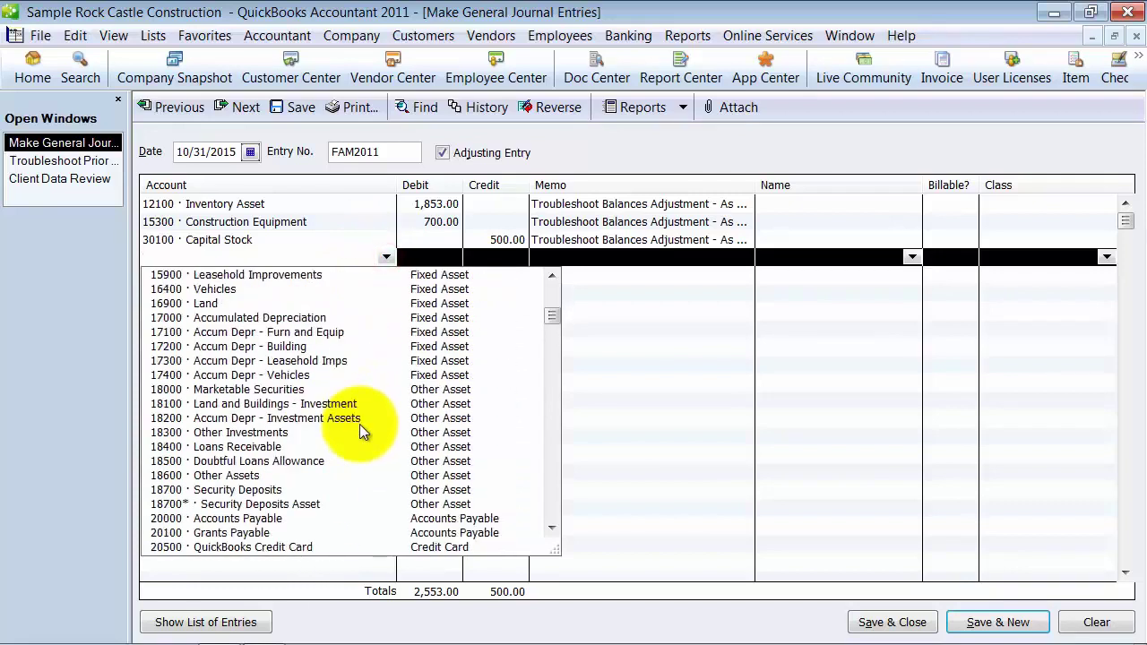
scroll(359, 426, down, 3)
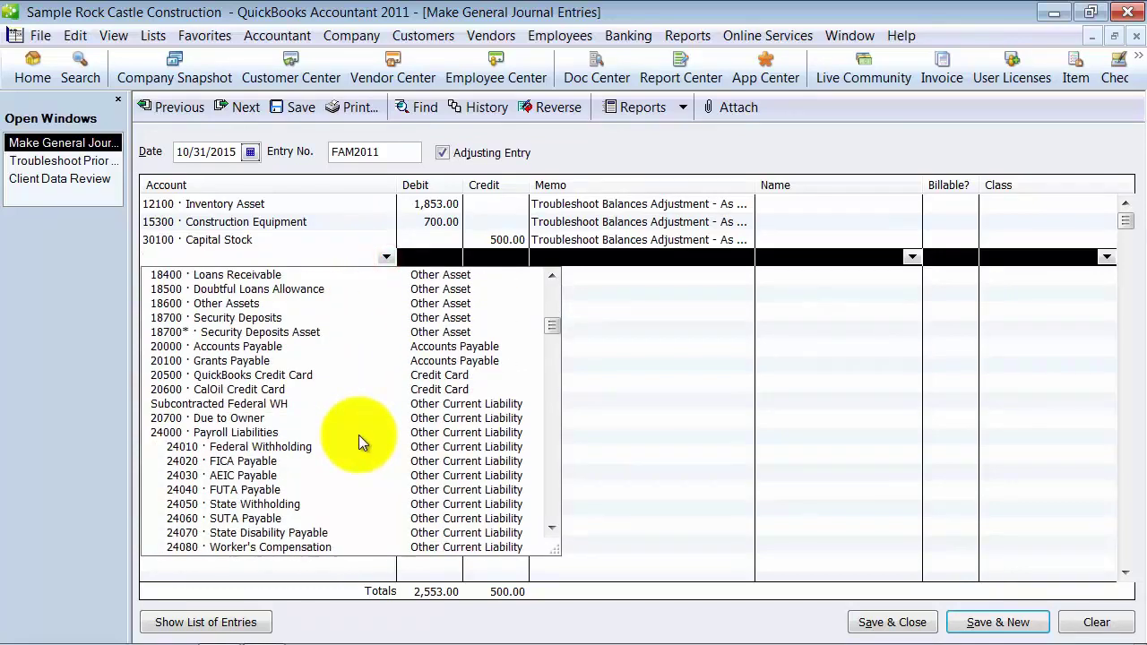
scroll(360, 440, down, 10)
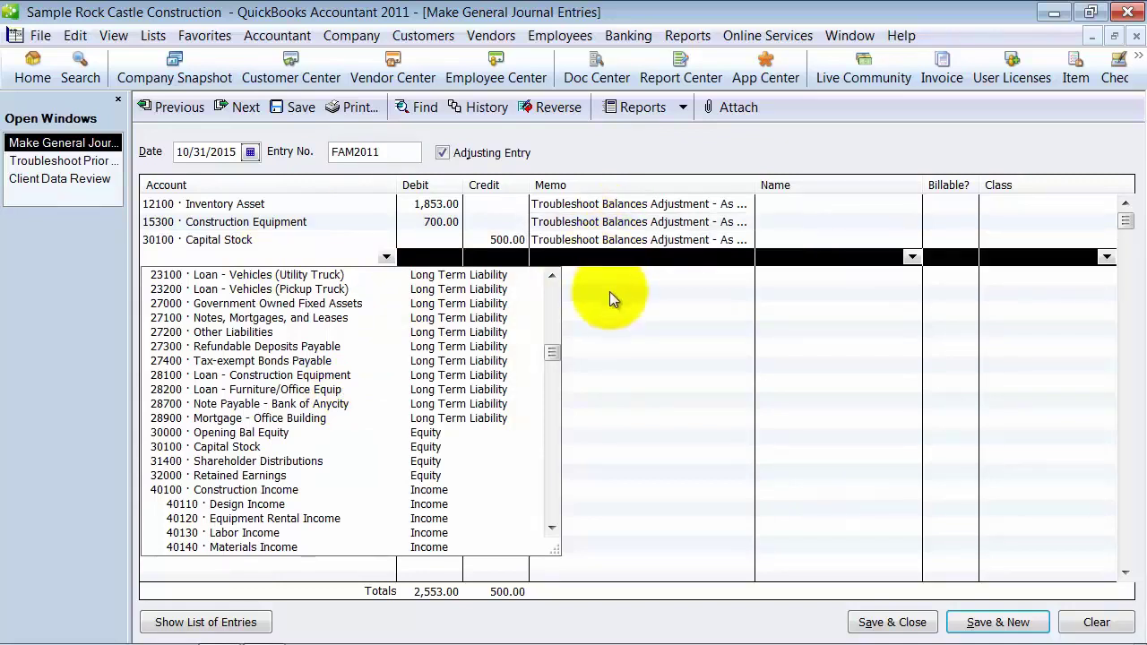
click(252, 474)
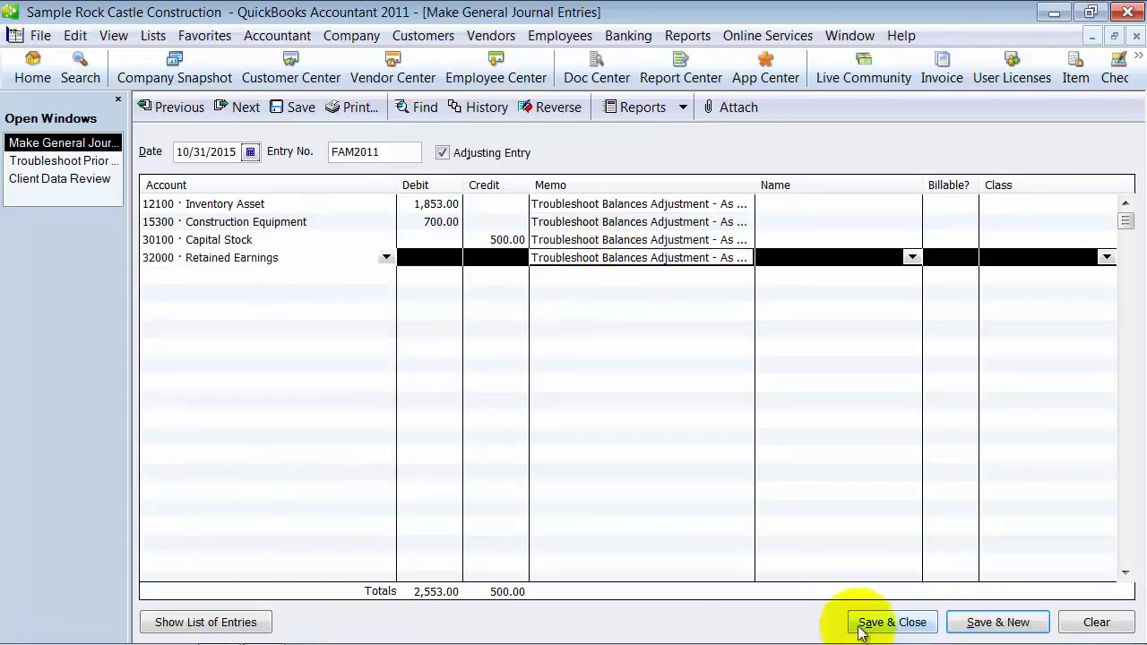
Balance the journal entry with a 2,053.00 credit on the Retained Earnings line
click(890, 622)
click(572, 240)
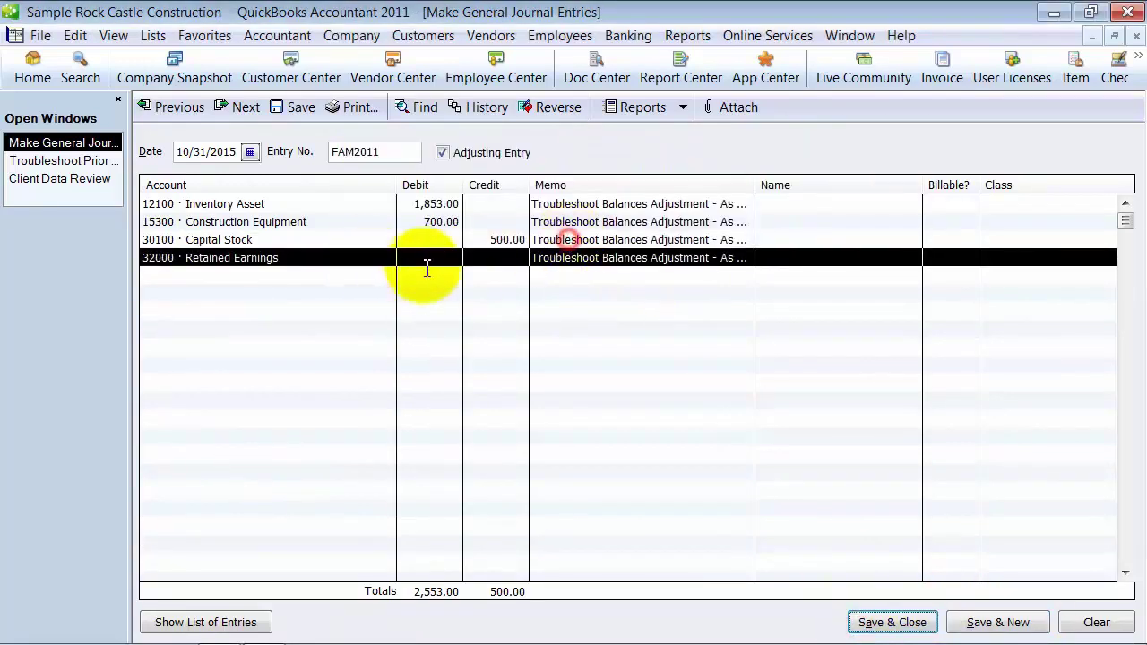
click(450, 259)
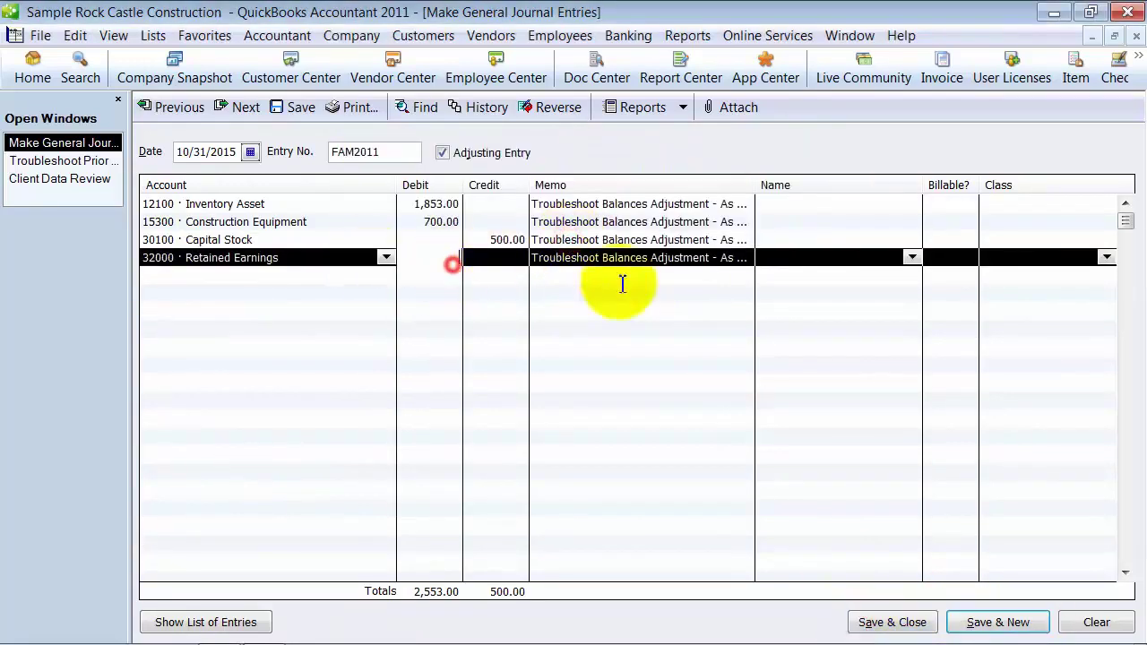
click(518, 260)
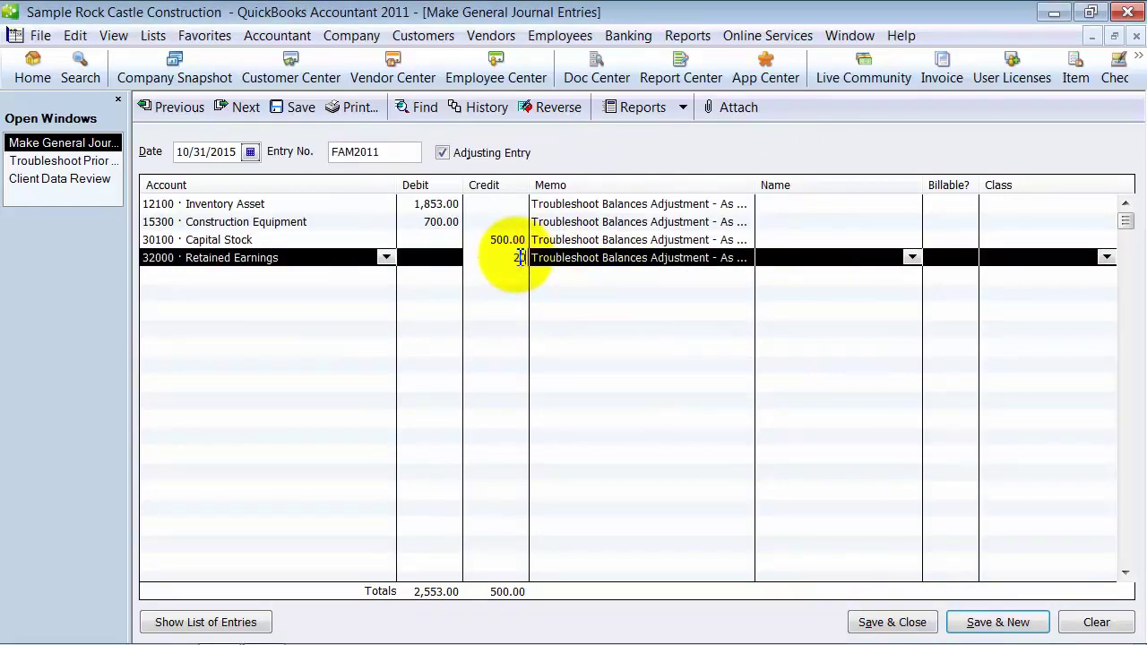
text(3)
key(Tab)
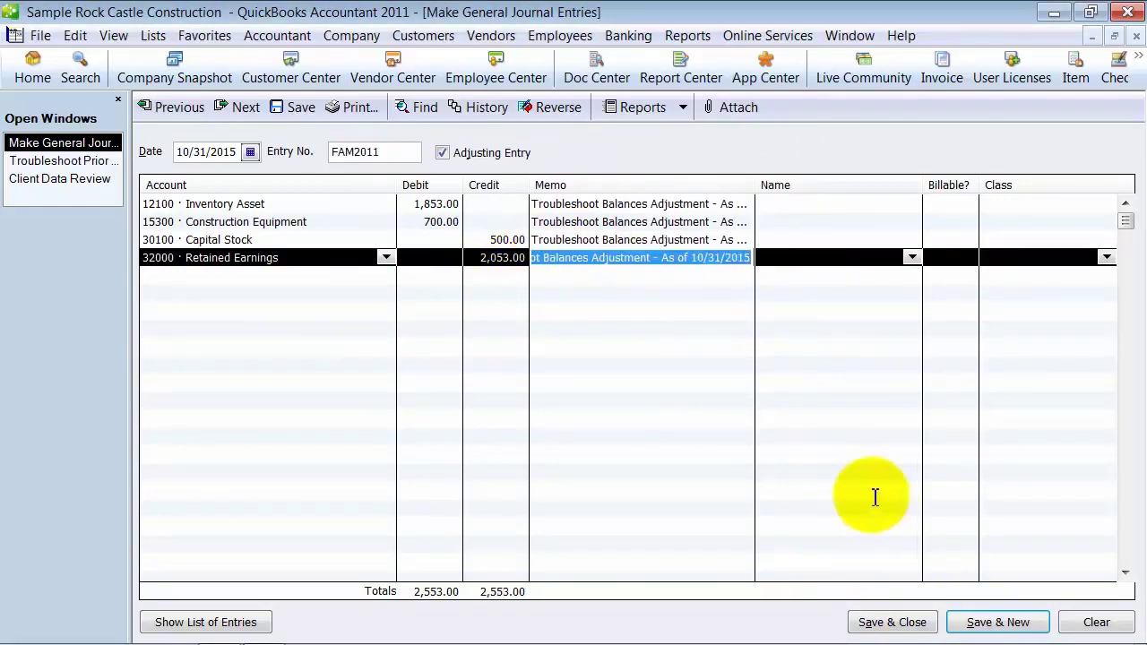
Save the adjusting entry, accepting the posting to Retained Earnings, and view the suggested reversing entries
click(851, 624)
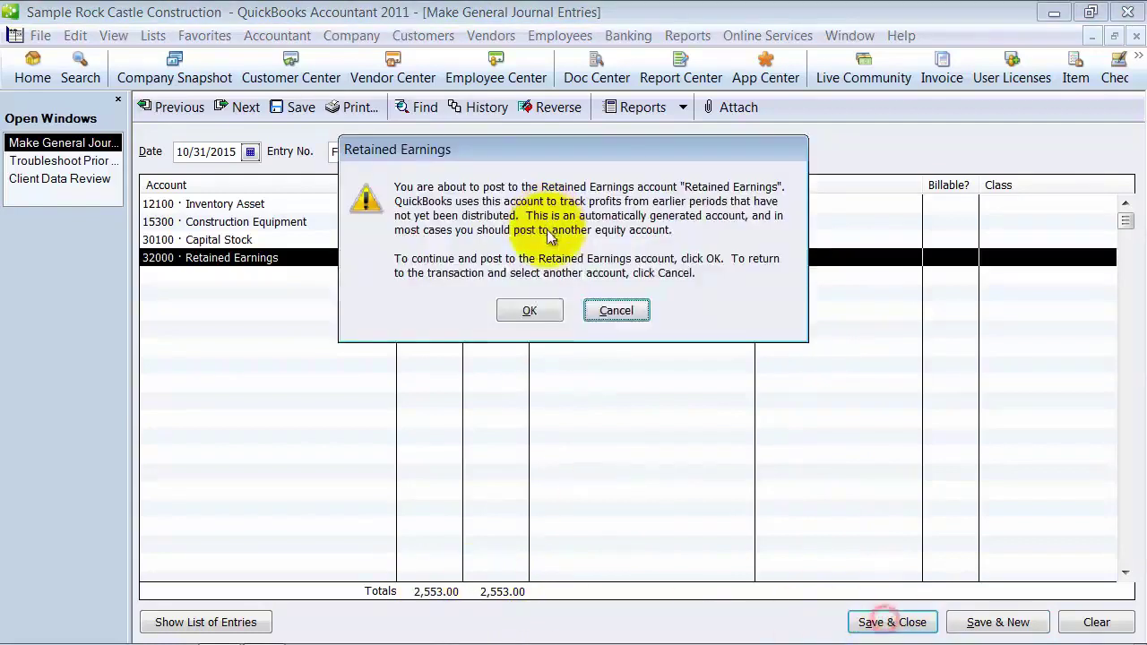
click(537, 313)
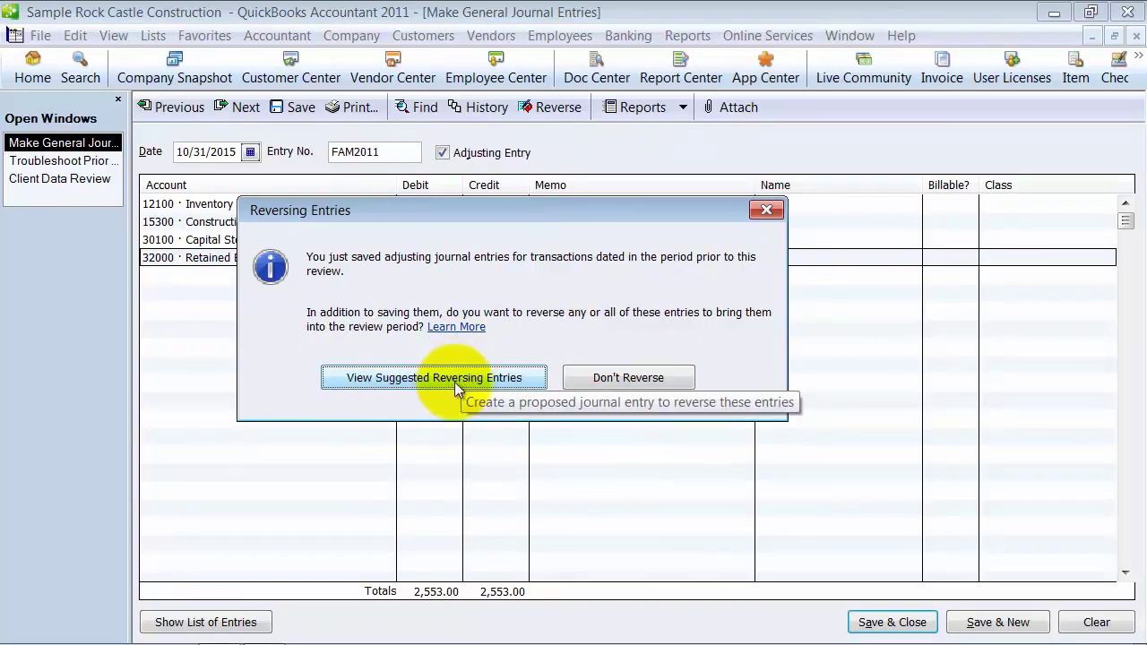
drag(412, 208, 398, 365)
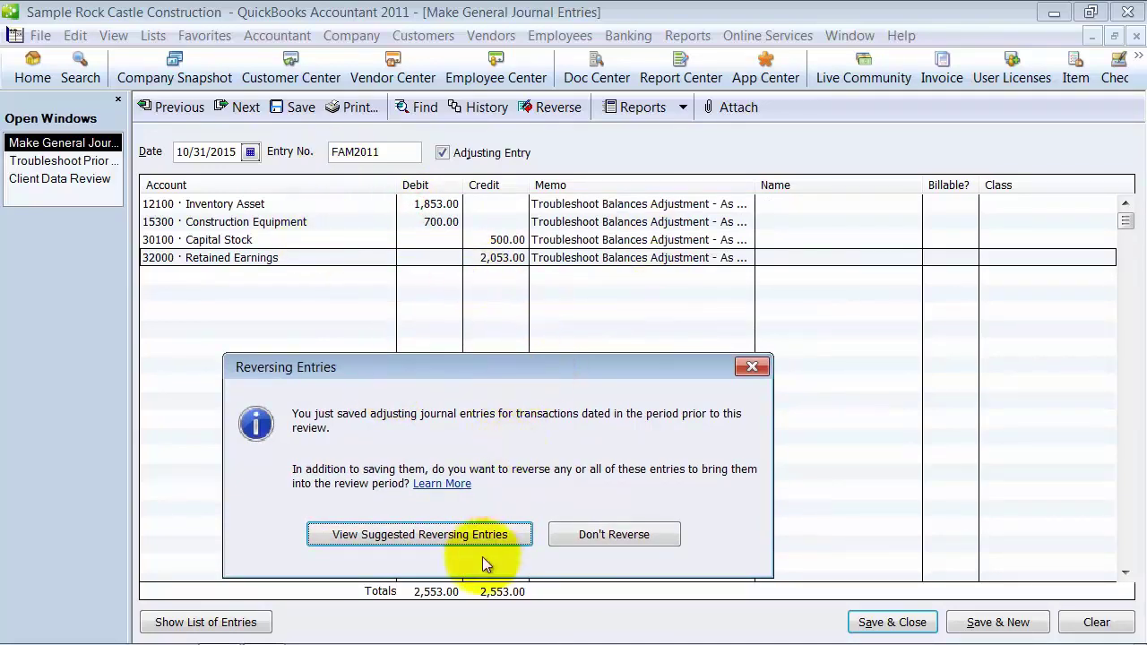
click(444, 537)
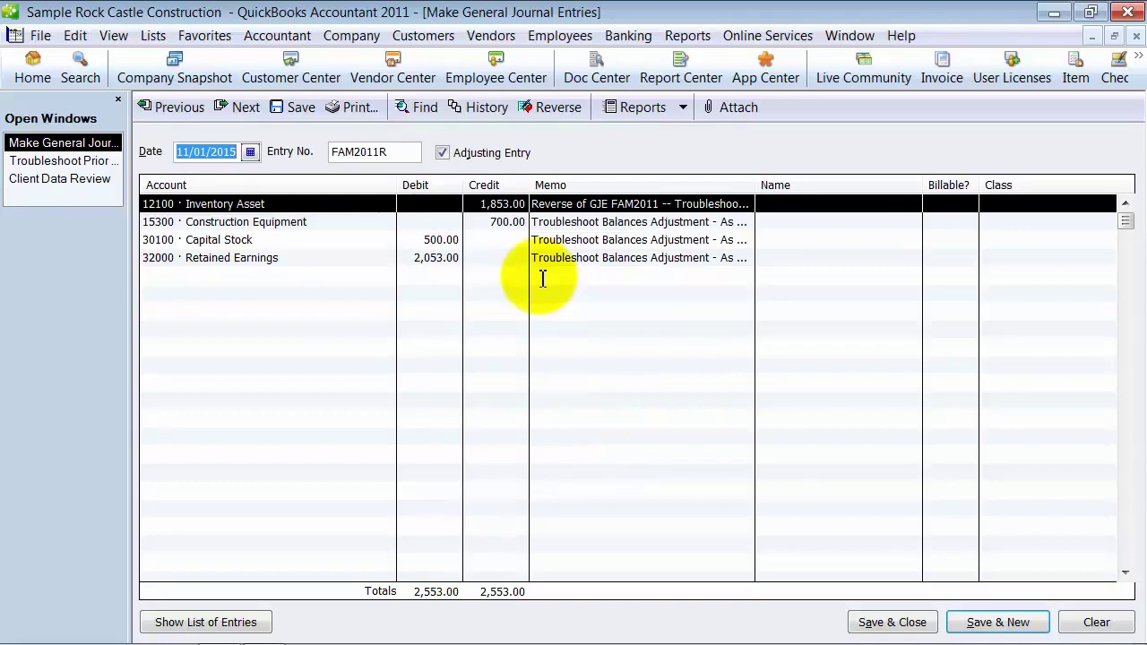
Save the reversing entry FAM2011R with the Retained Earnings posting accepted, and close Troubleshoot Prior Account Balances
click(403, 151)
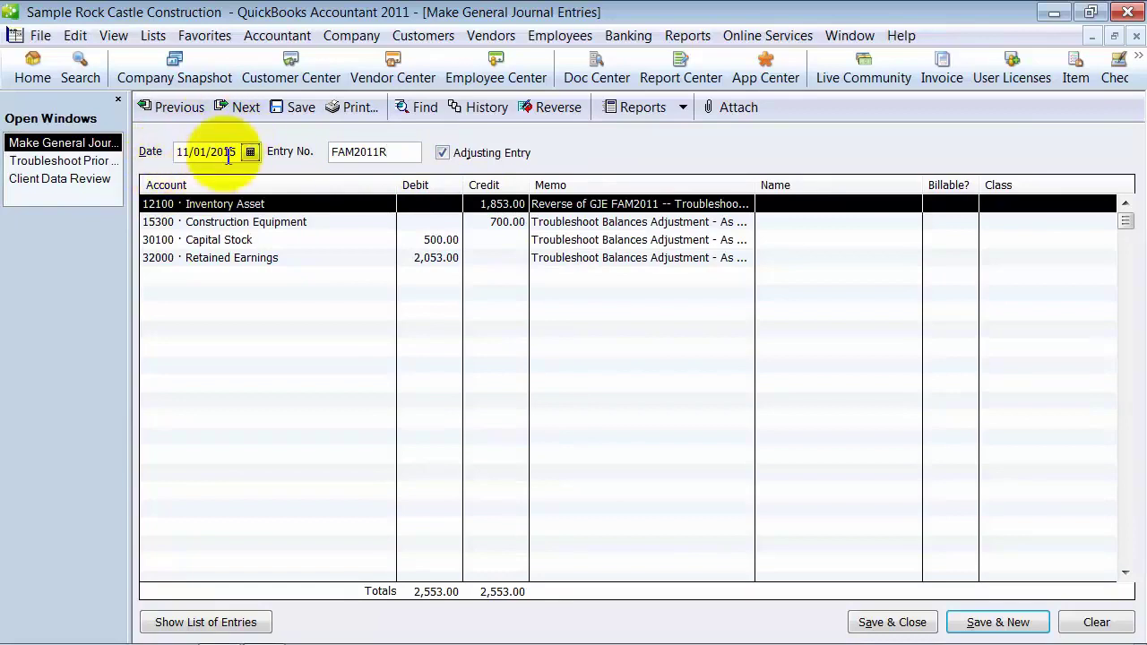
click(923, 622)
click(526, 313)
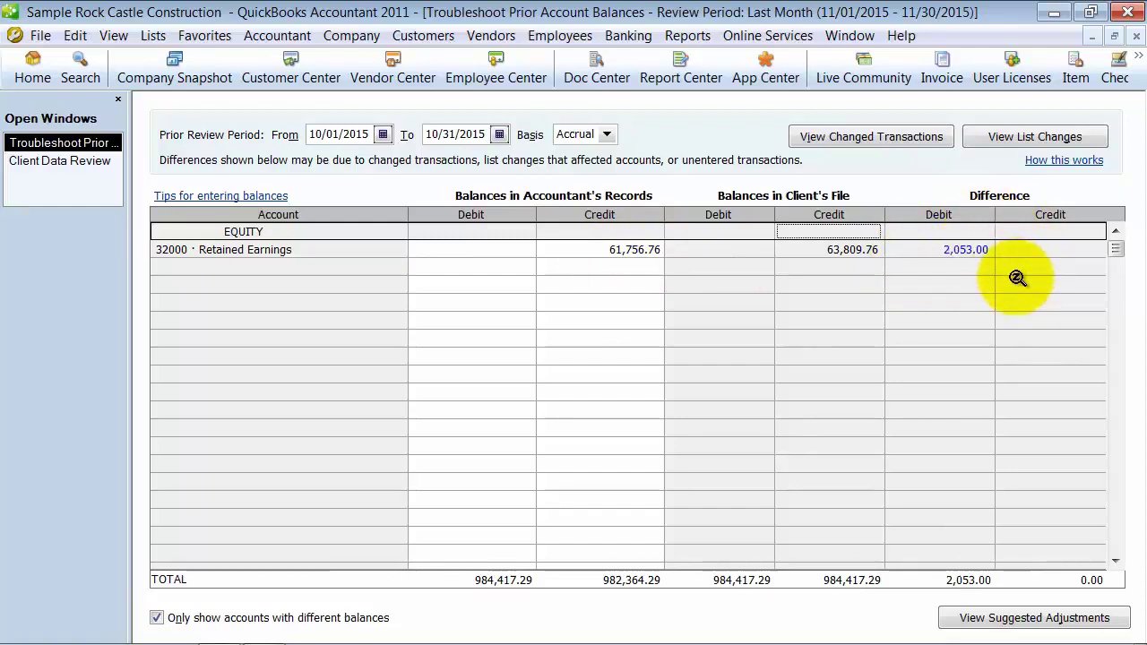
click(1137, 37)
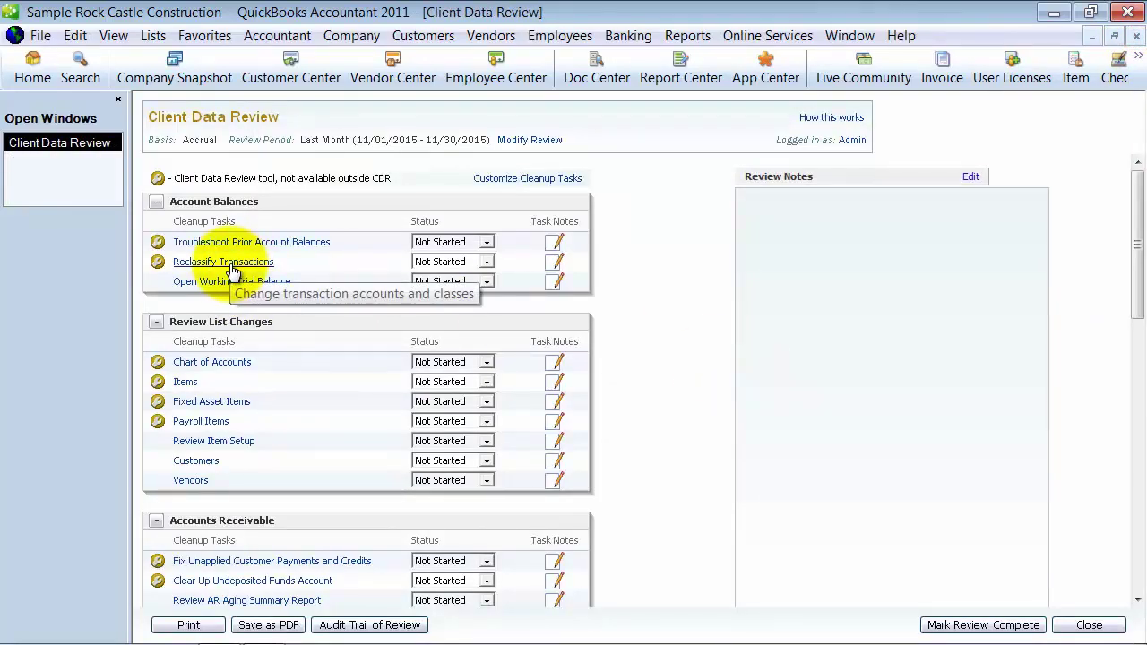
Open the Reclassify Transactions cleanup task with a wider accounts list and look through the Balance Sheet Accounts
click(231, 267)
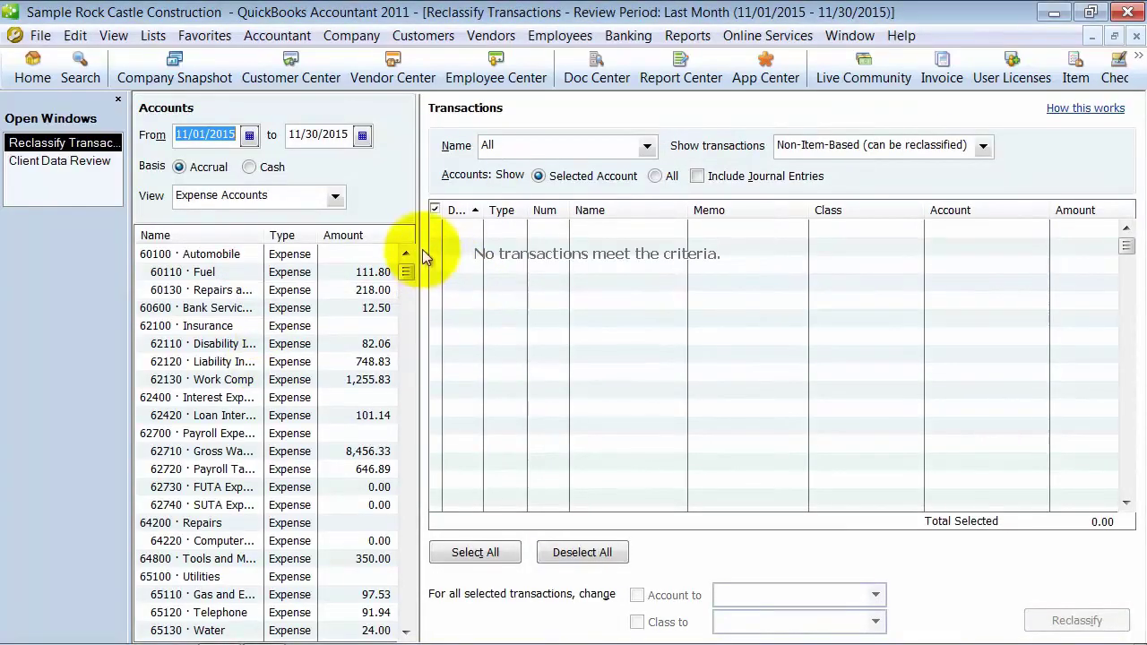
drag(418, 246, 486, 246)
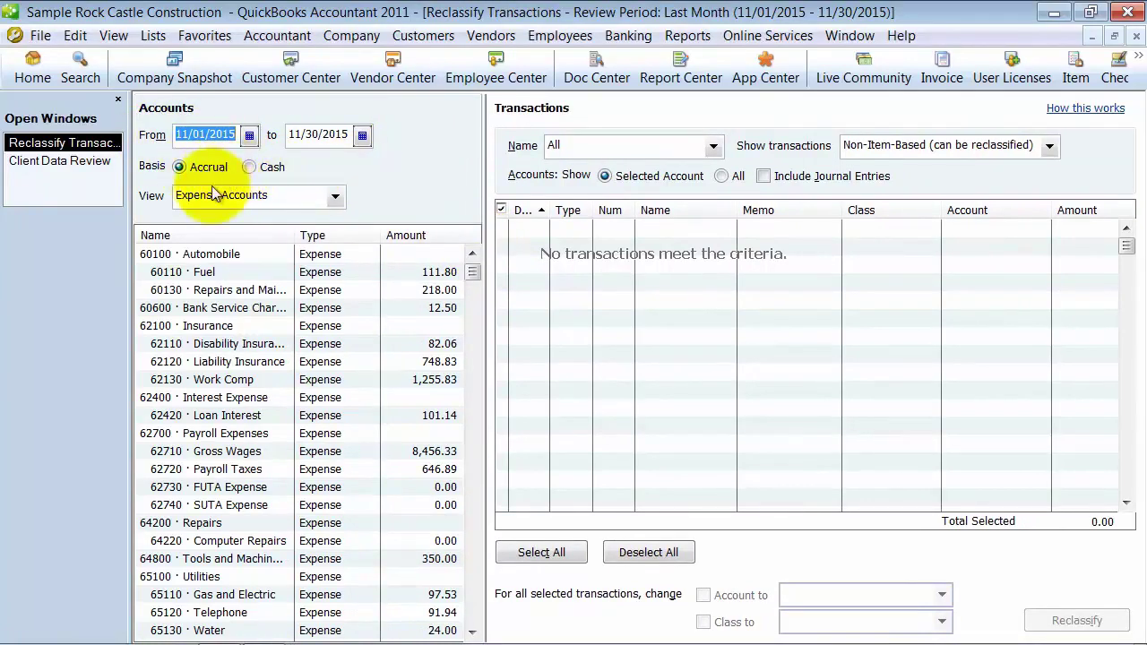
click(332, 196)
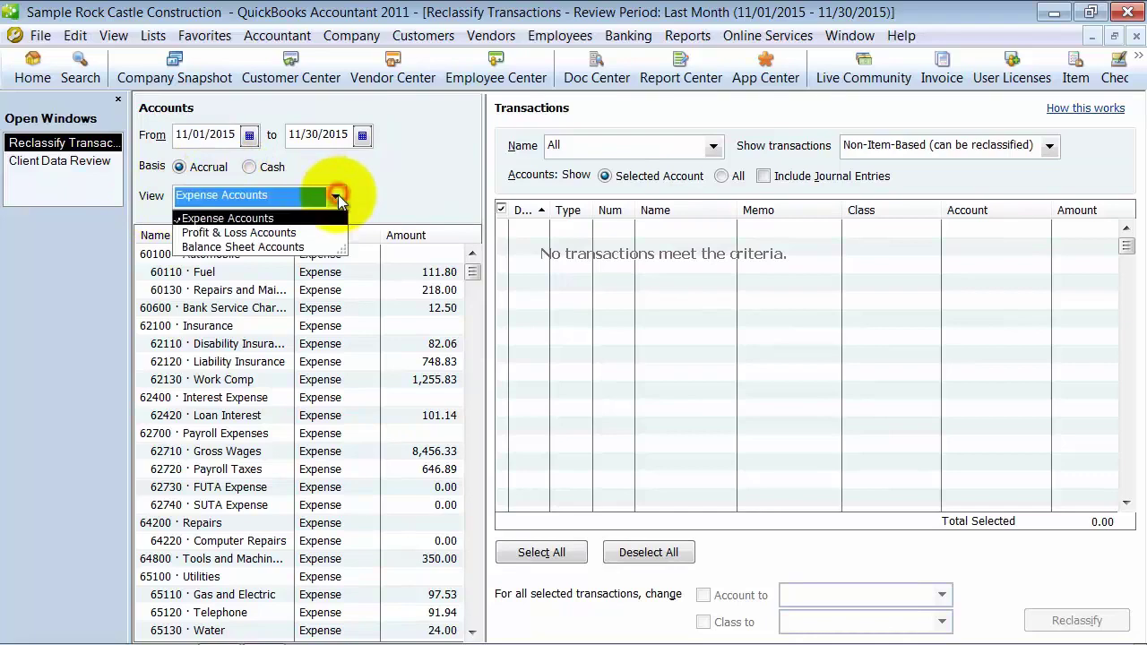
click(265, 247)
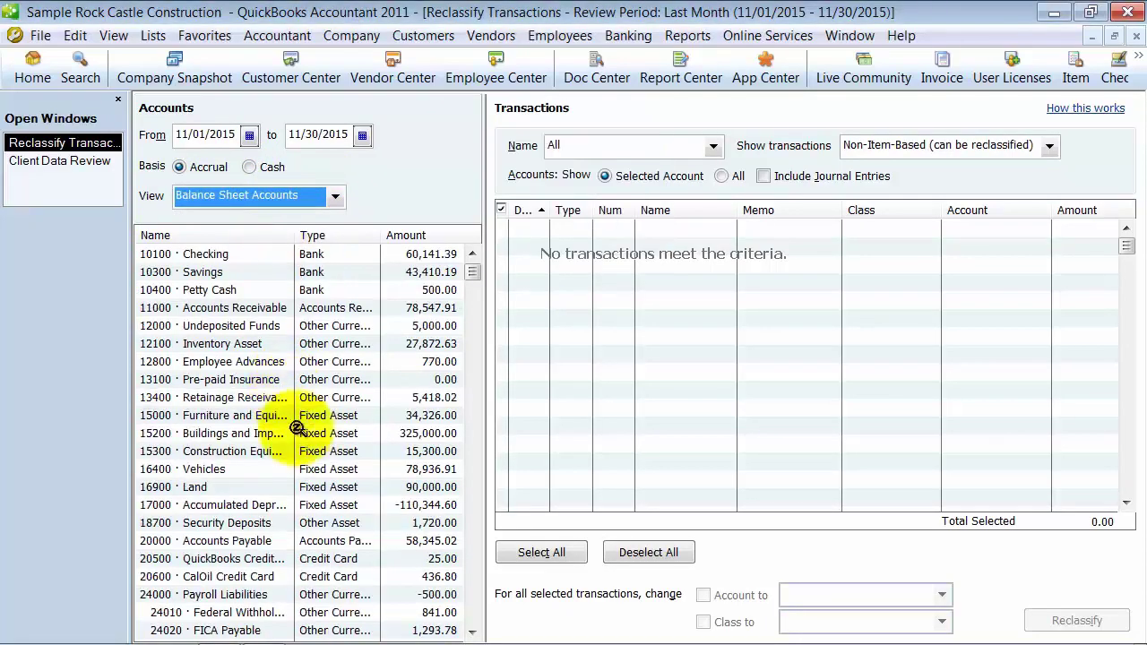
click(219, 327)
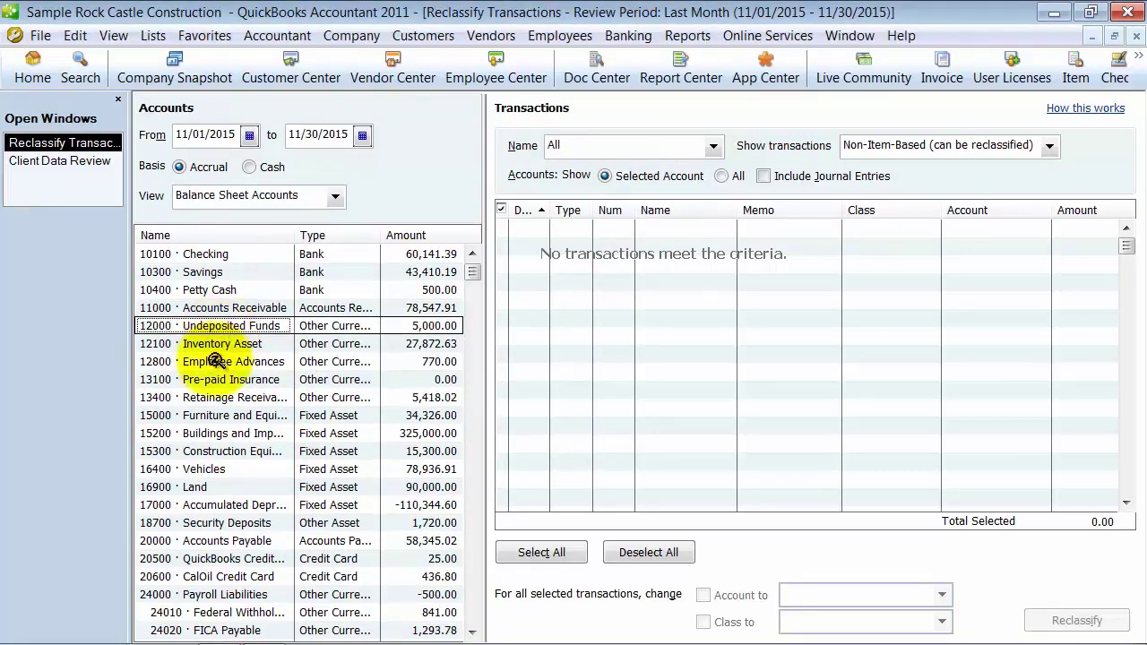
click(217, 470)
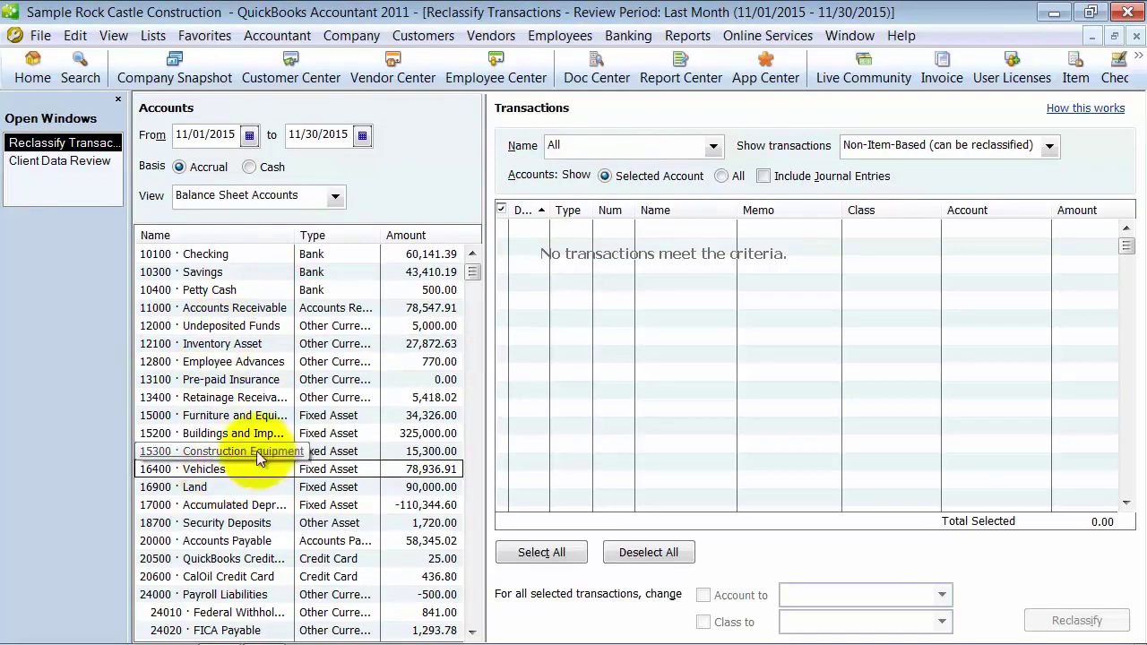
click(233, 486)
click(253, 505)
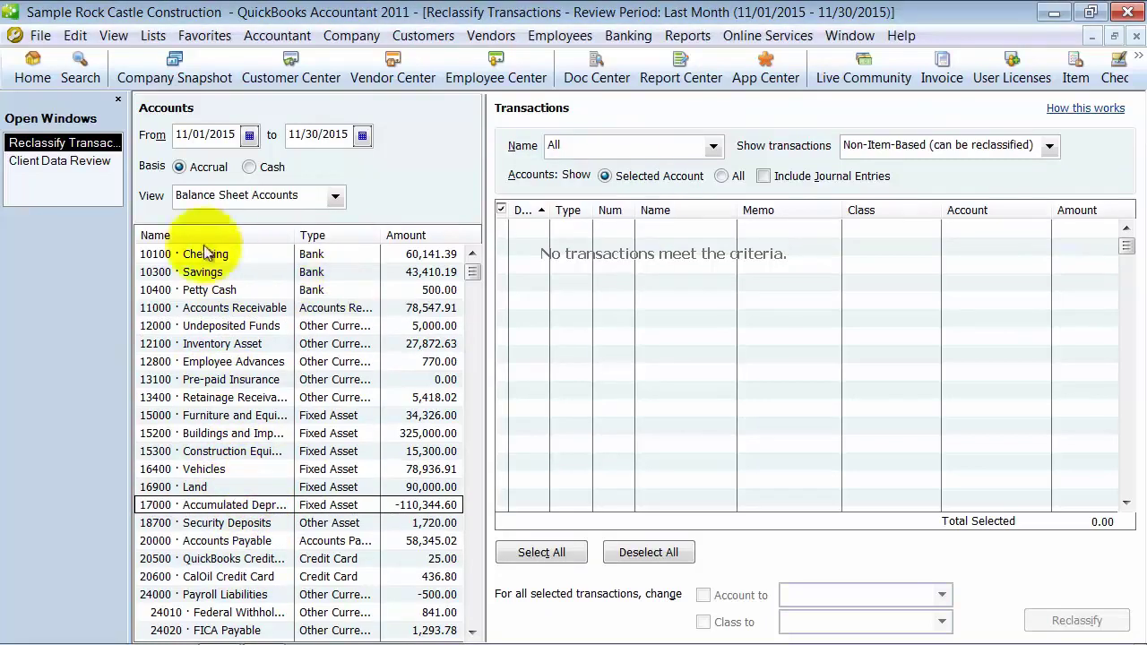
Show the Profit & Loss Accounts and check Construction Income and Labor Income for reclassifiable transactions
click(269, 195)
click(247, 234)
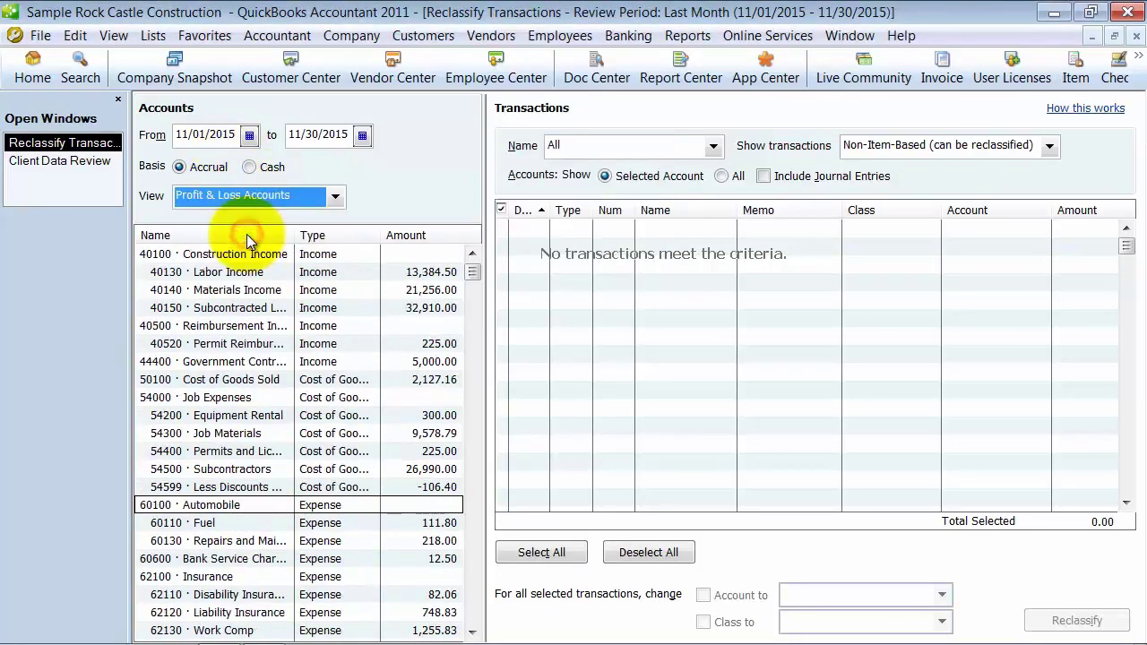
click(259, 254)
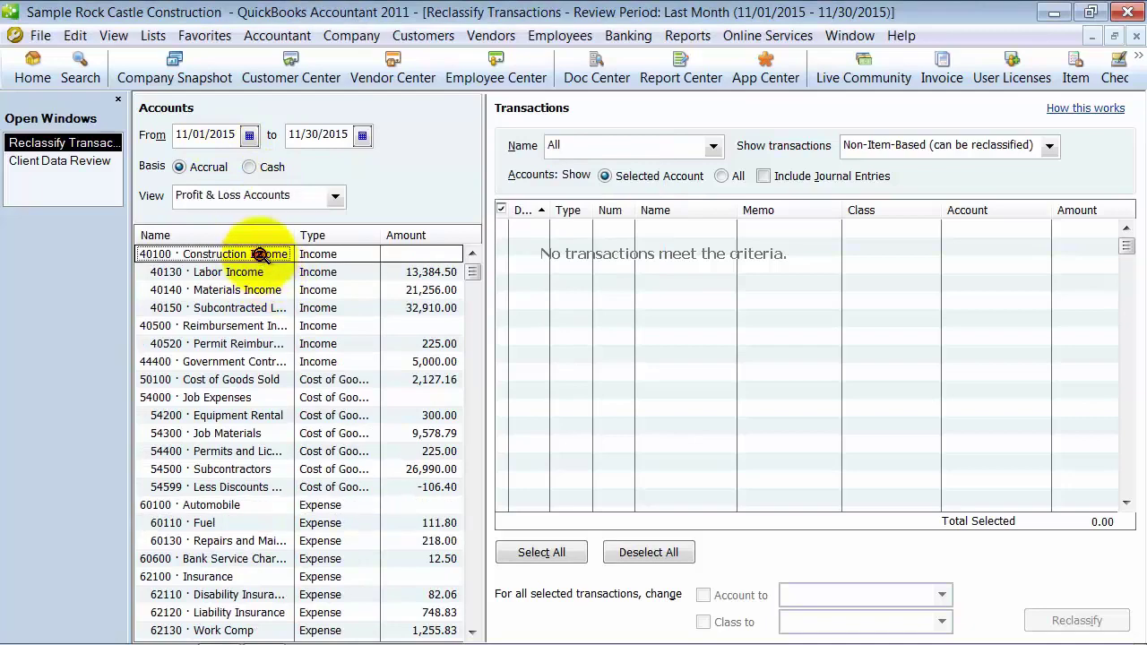
click(256, 273)
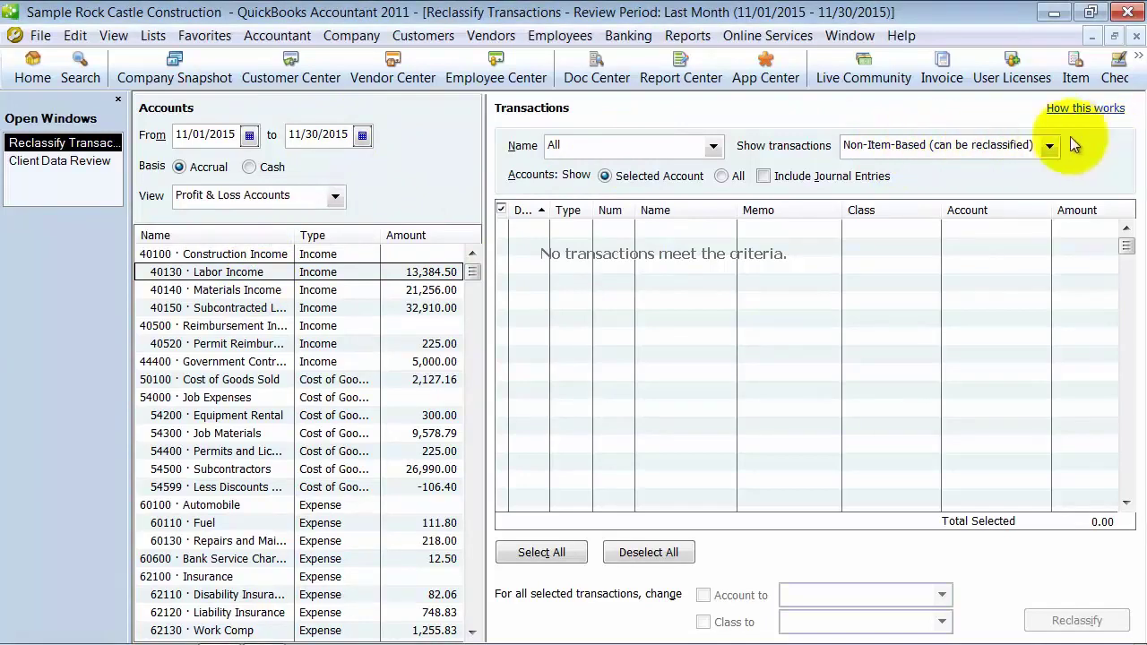
Show only the Expense Accounts and widen the Date column of the Fuel transactions to fit full dates
click(335, 196)
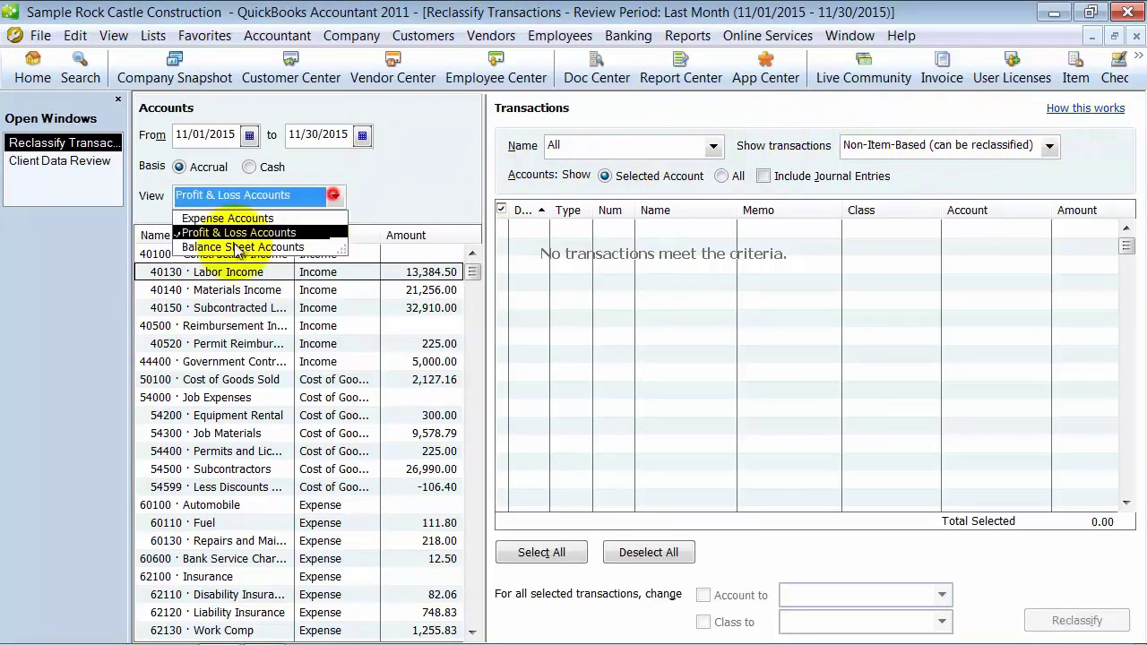
click(222, 216)
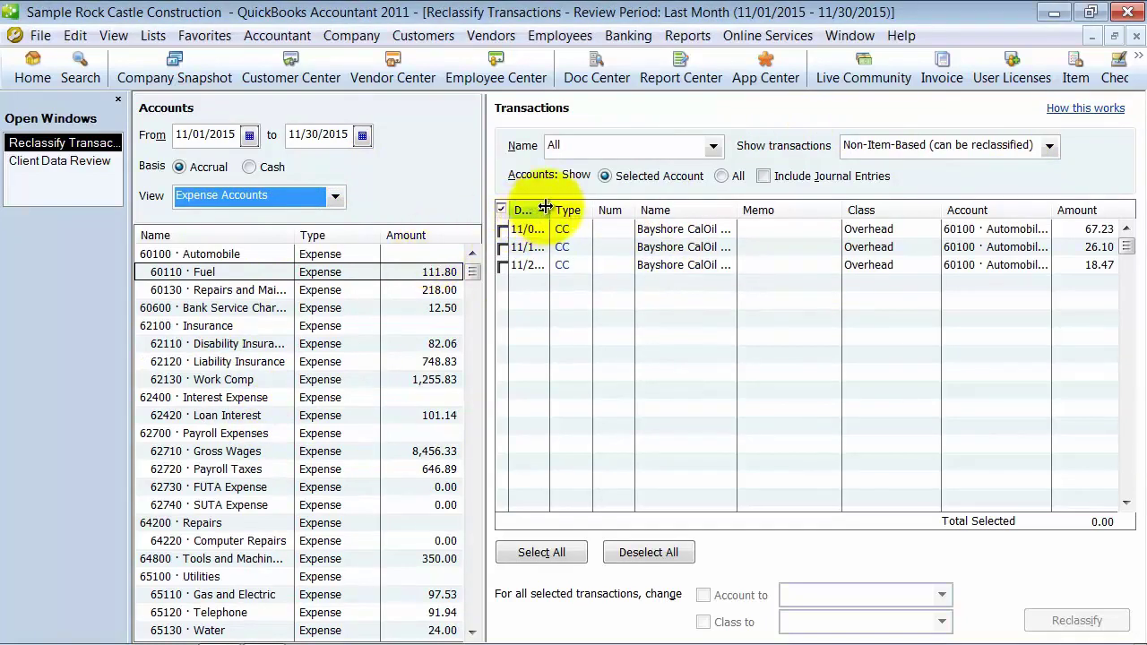
drag(549, 209, 590, 206)
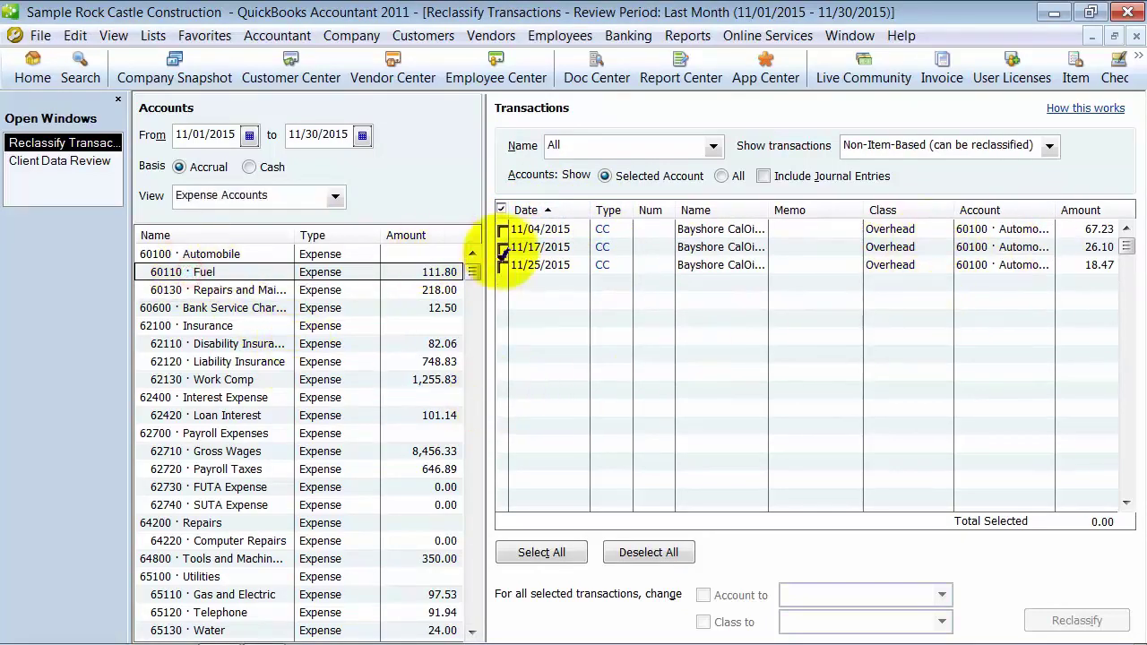
Reclassify the three November Fuel transactions from Bayshore CalOil Service to the Remodel class
click(503, 229)
click(503, 248)
click(503, 266)
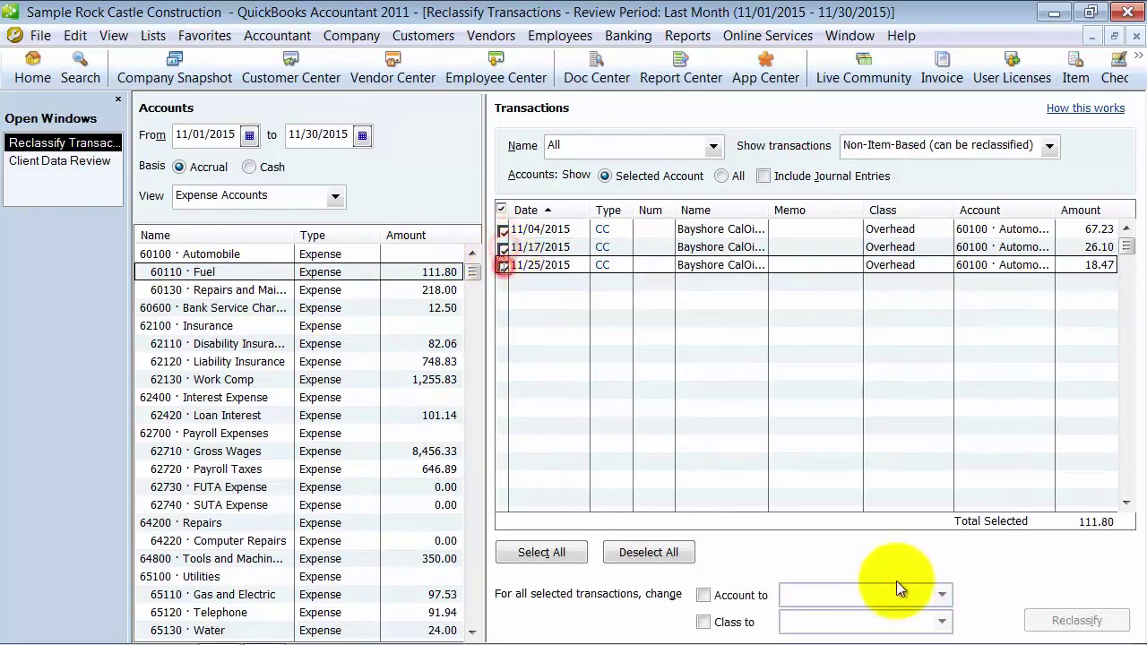
click(703, 596)
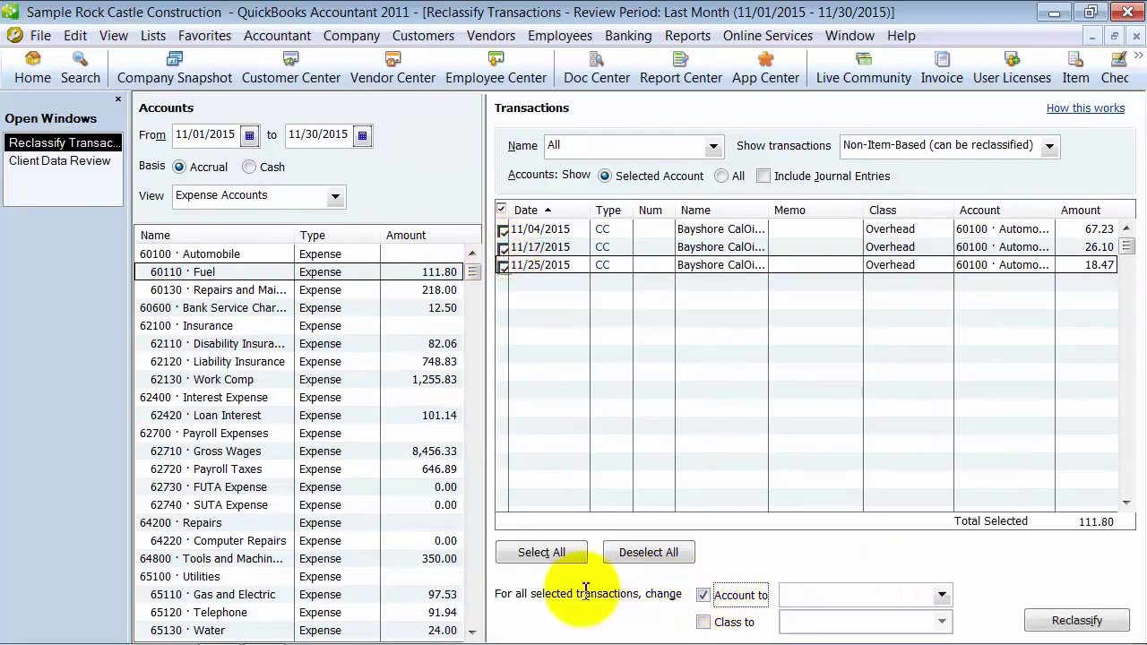
click(942, 595)
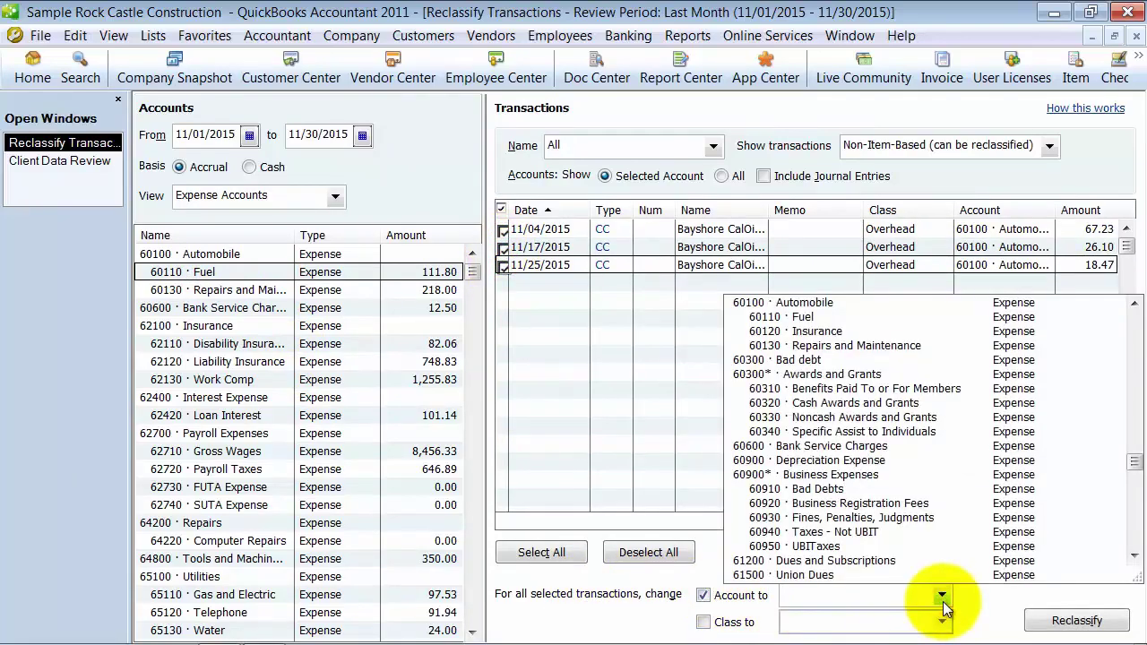
click(941, 596)
click(703, 595)
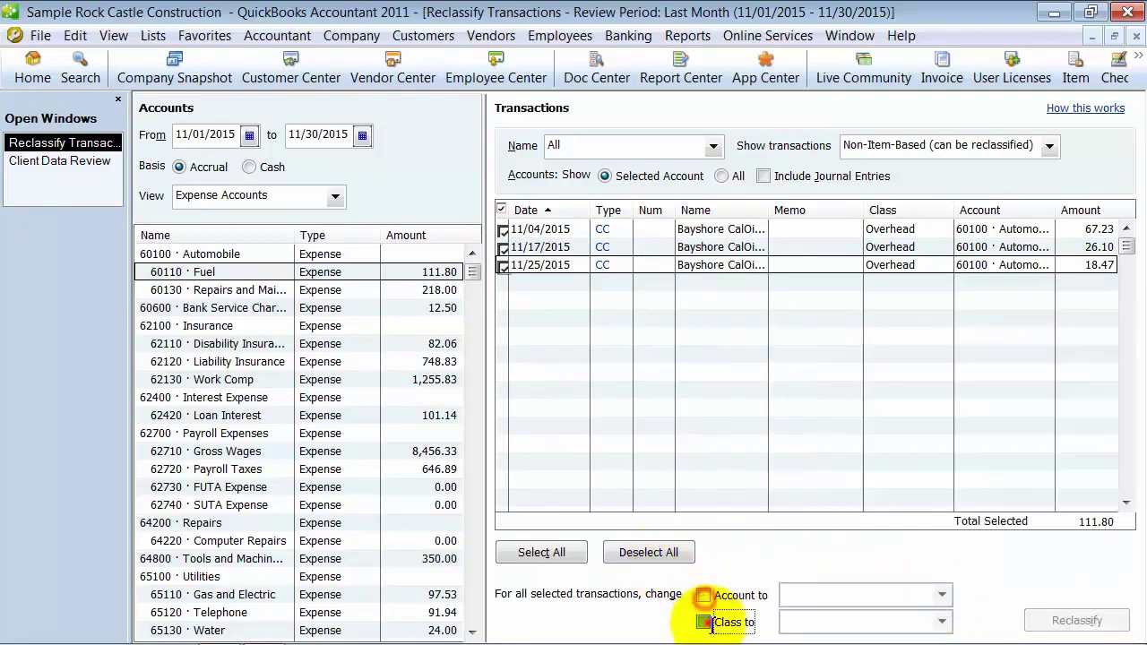
click(703, 622)
click(942, 622)
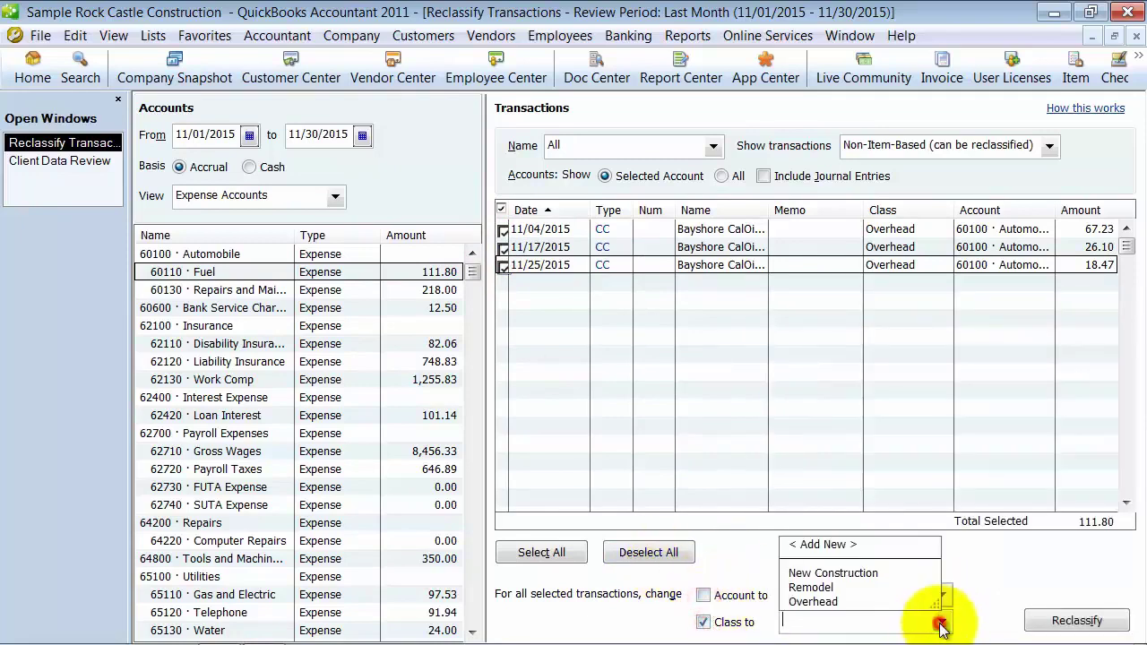
click(811, 587)
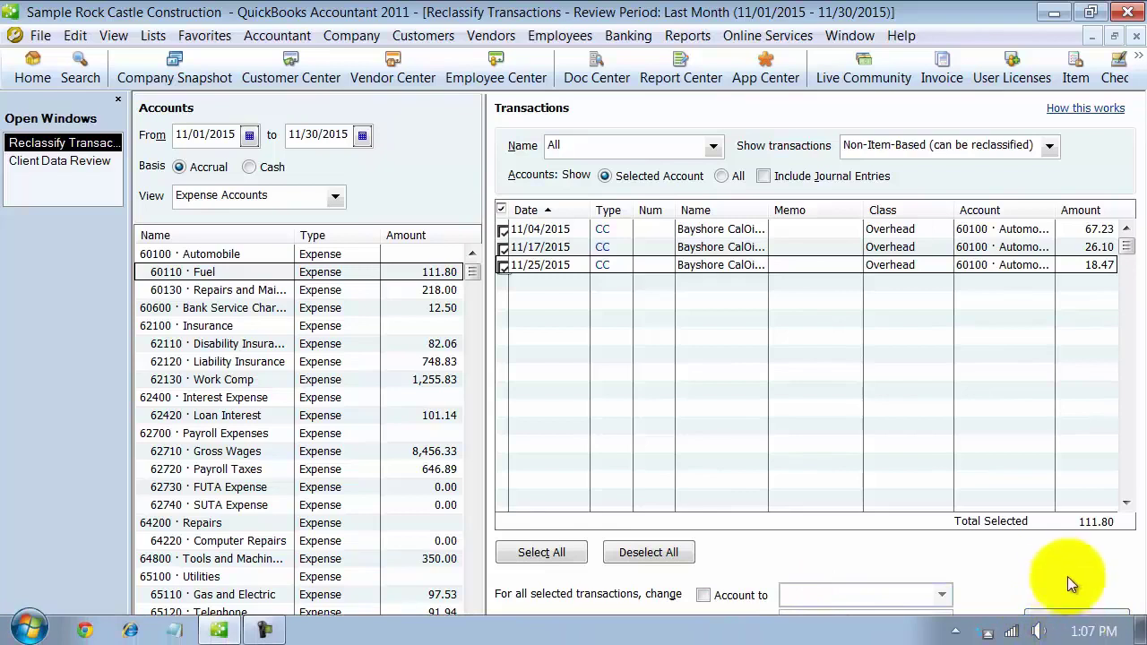
click(1102, 621)
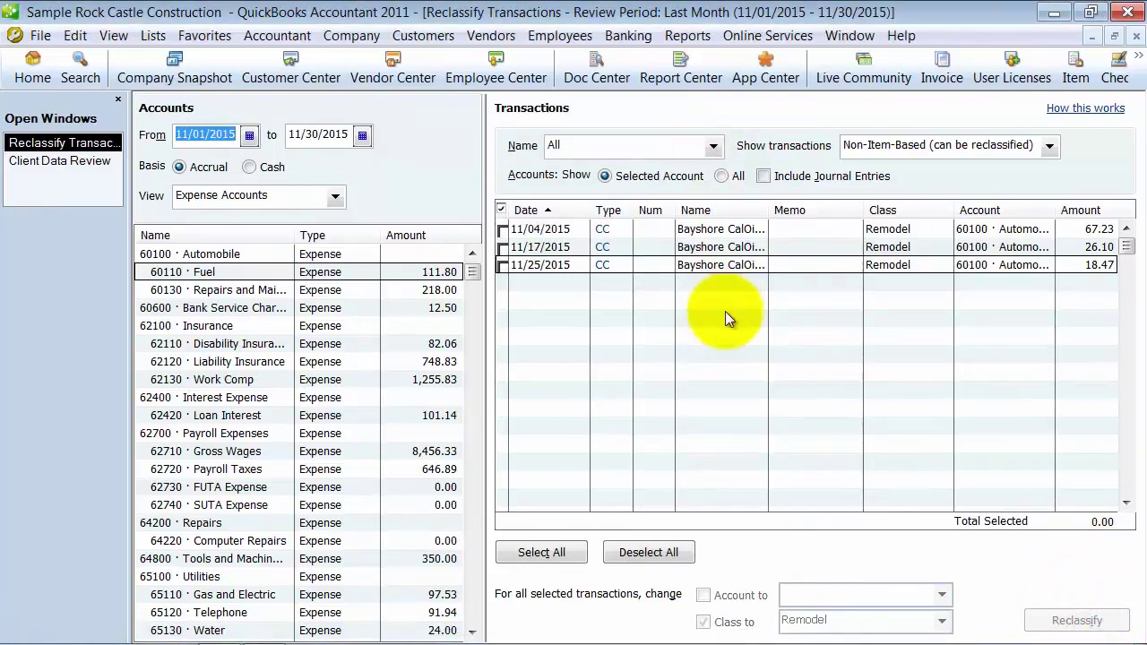
Open the 11/17/2015 Fuel credit card charge to check its class, and close it with saving
click(603, 248)
double_click(603, 248)
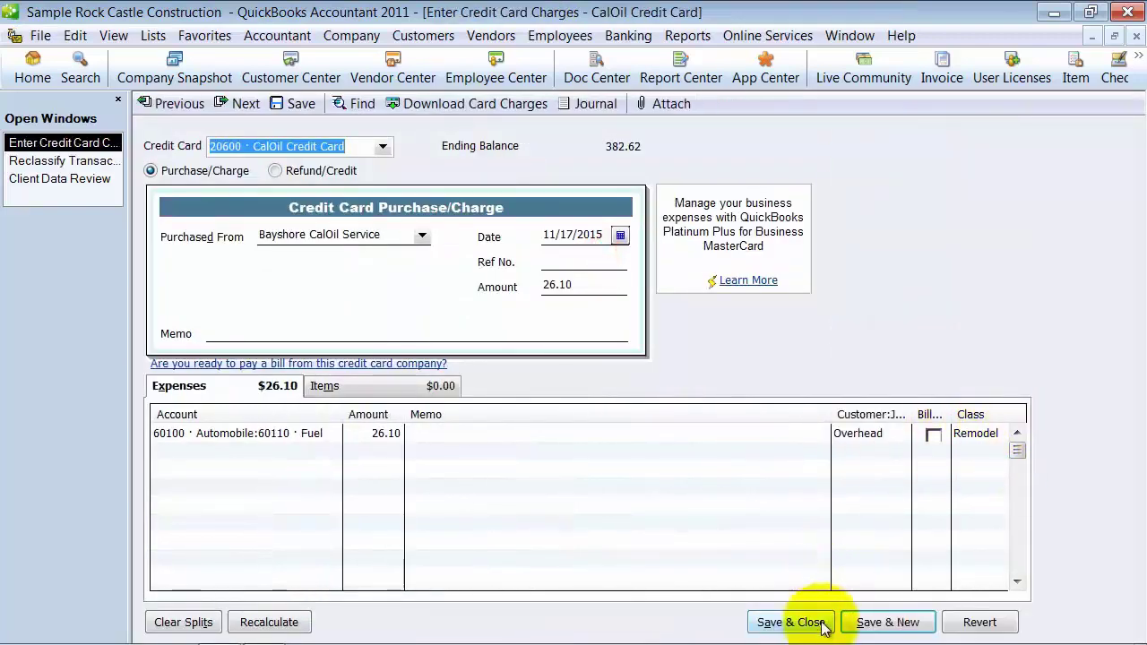
click(793, 622)
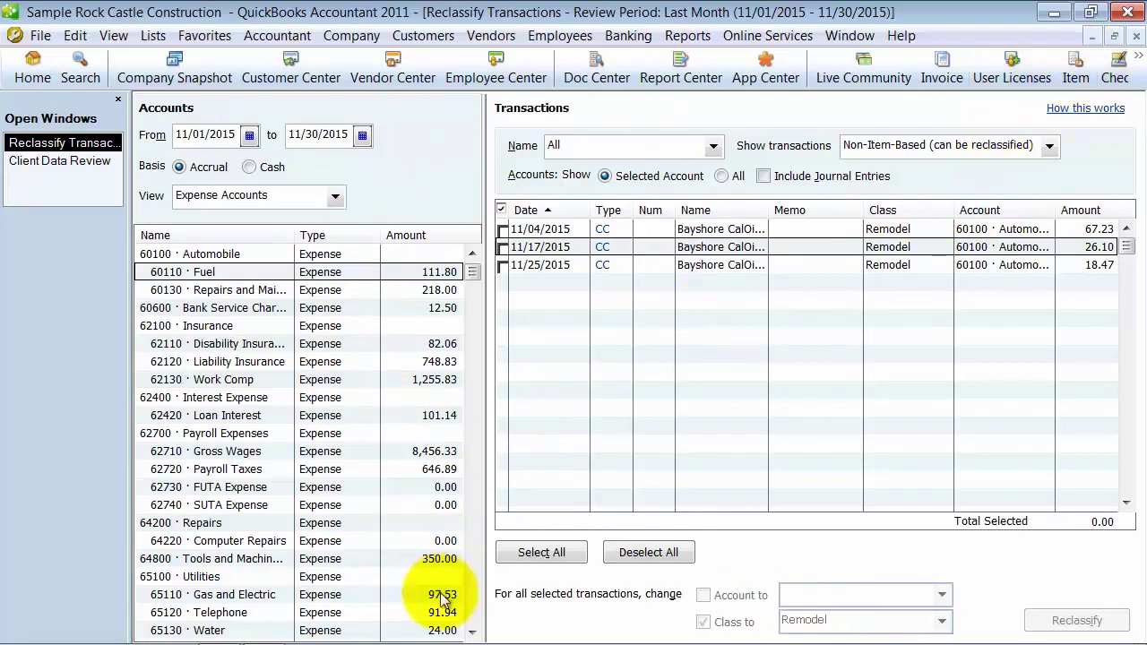
Close Reclassify Transactions, look over the Working Trial Balance for last month, and return to the review's task list
click(1138, 36)
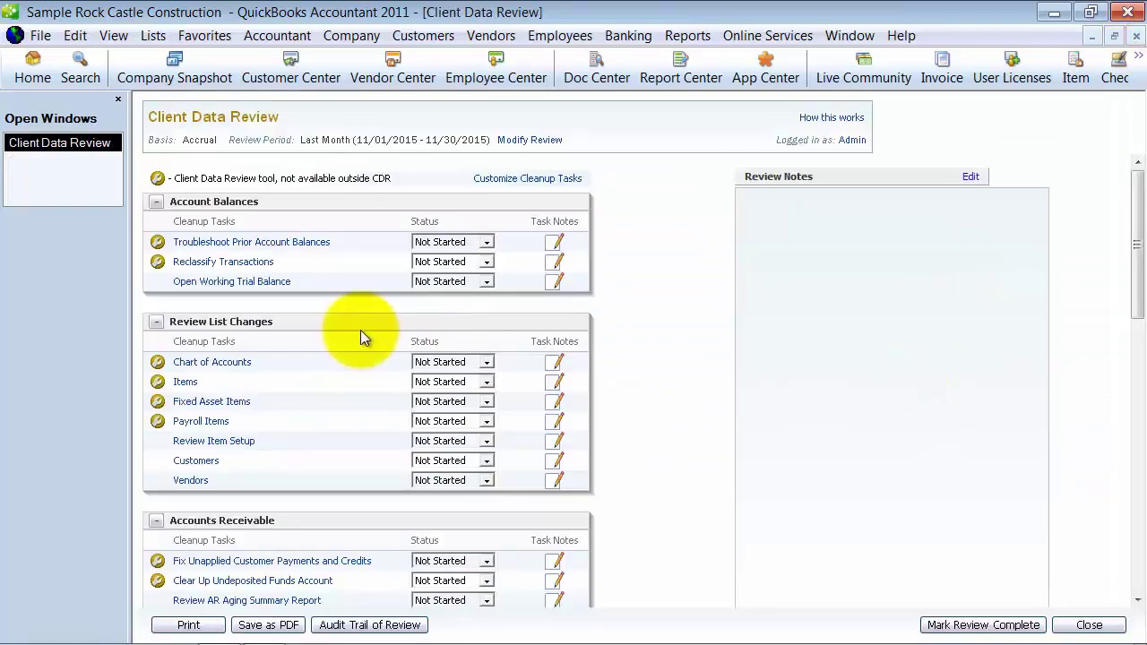
click(211, 283)
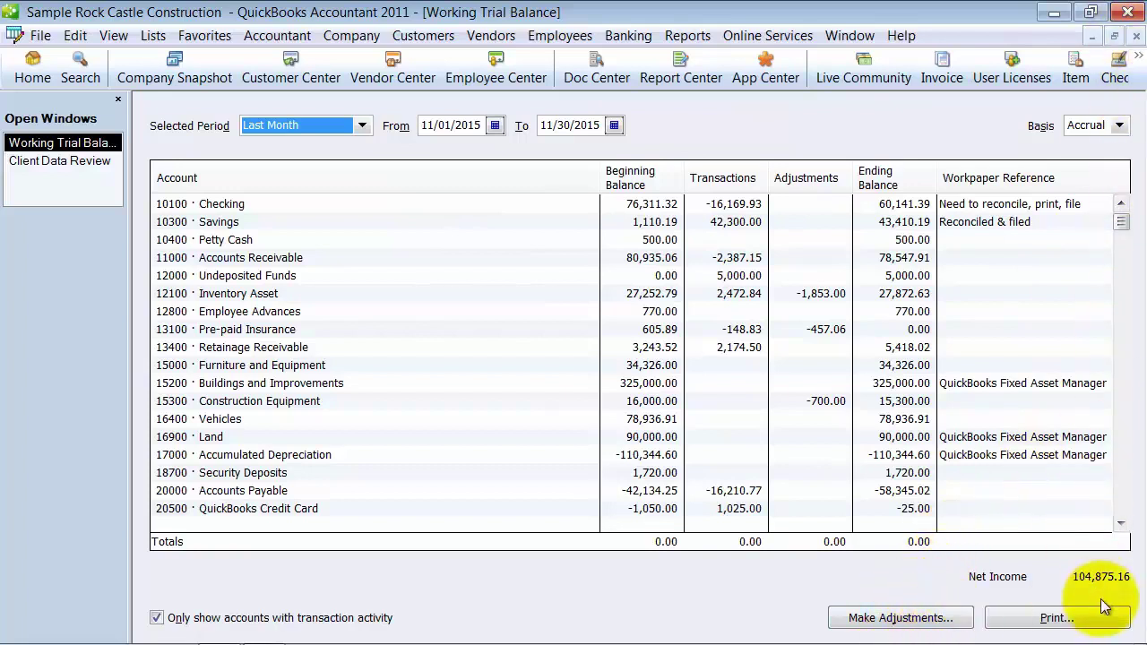
click(1136, 36)
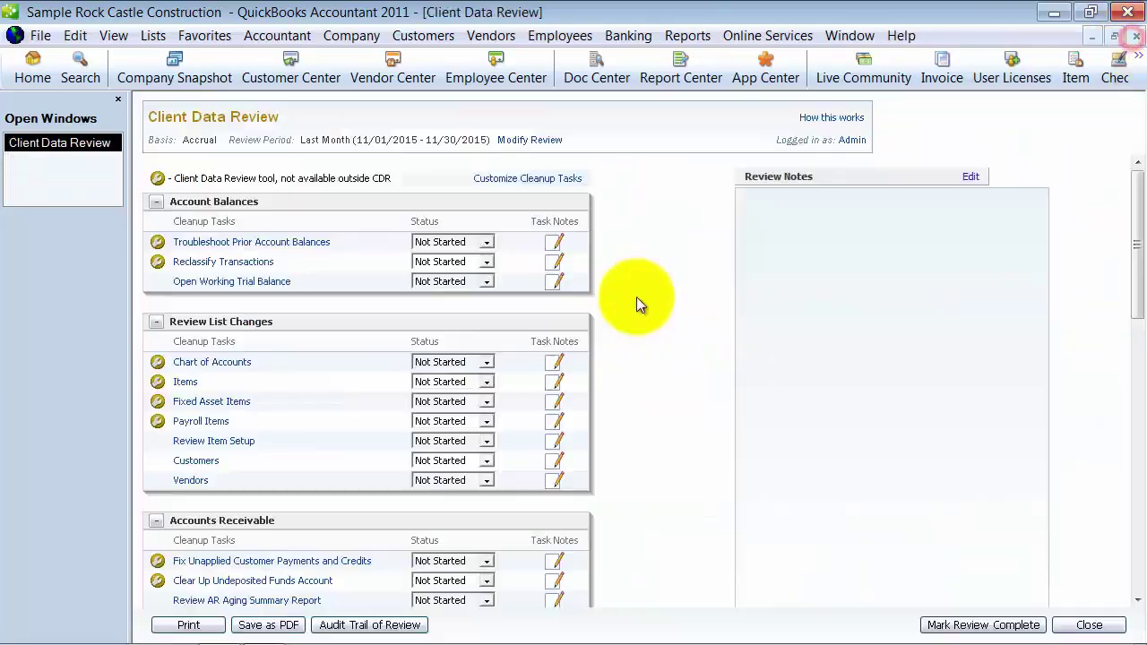
Open the Chart of Accounts list changes and compare the changed Savings account with the full chart of accounts
scroll(232, 426, down, 2)
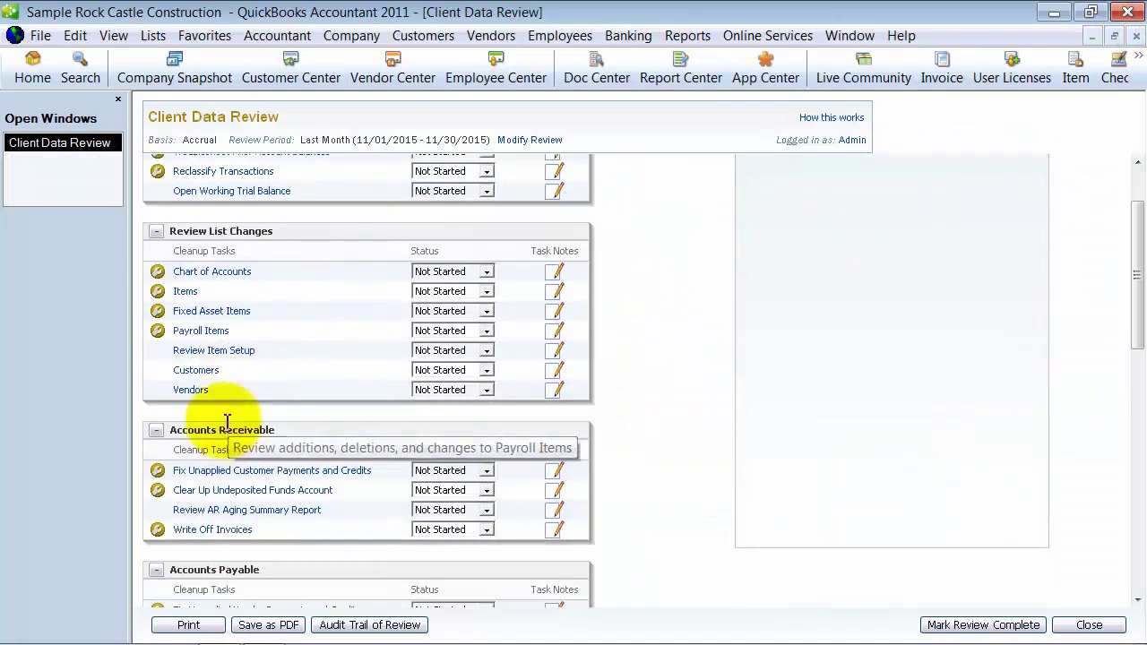
click(226, 271)
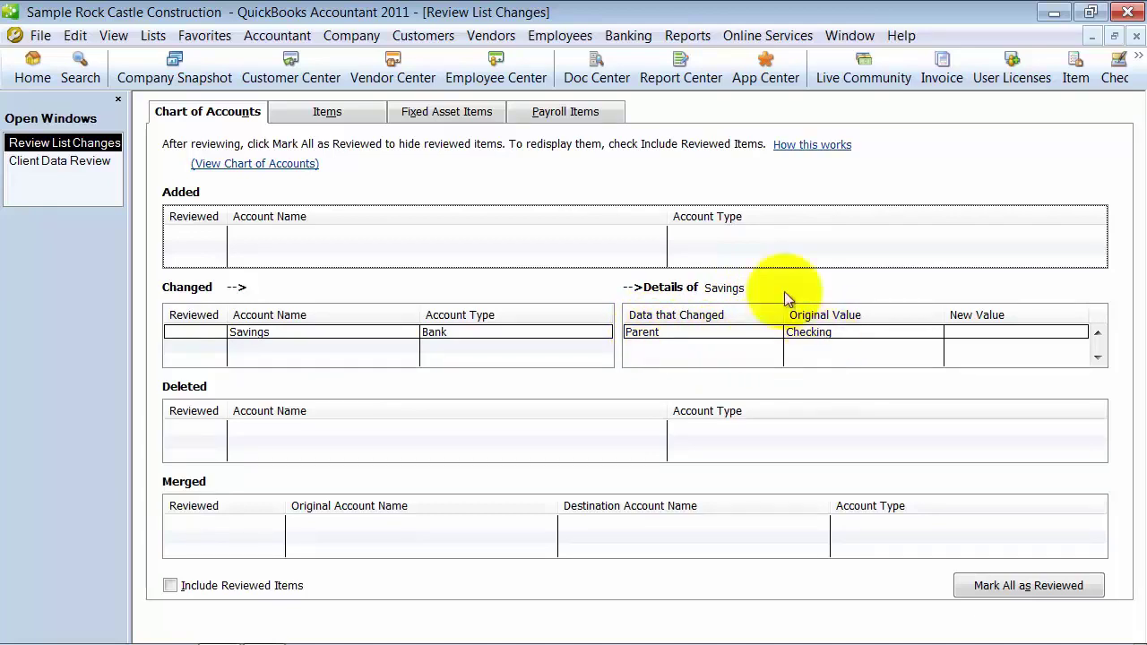
click(151, 36)
click(170, 60)
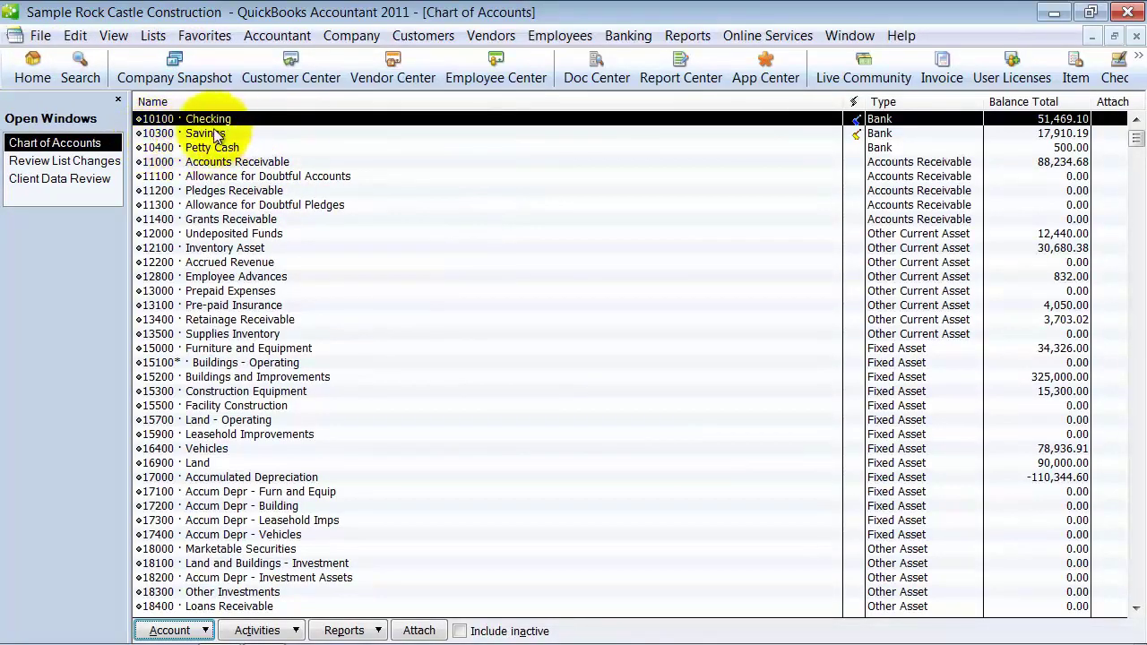
click(102, 163)
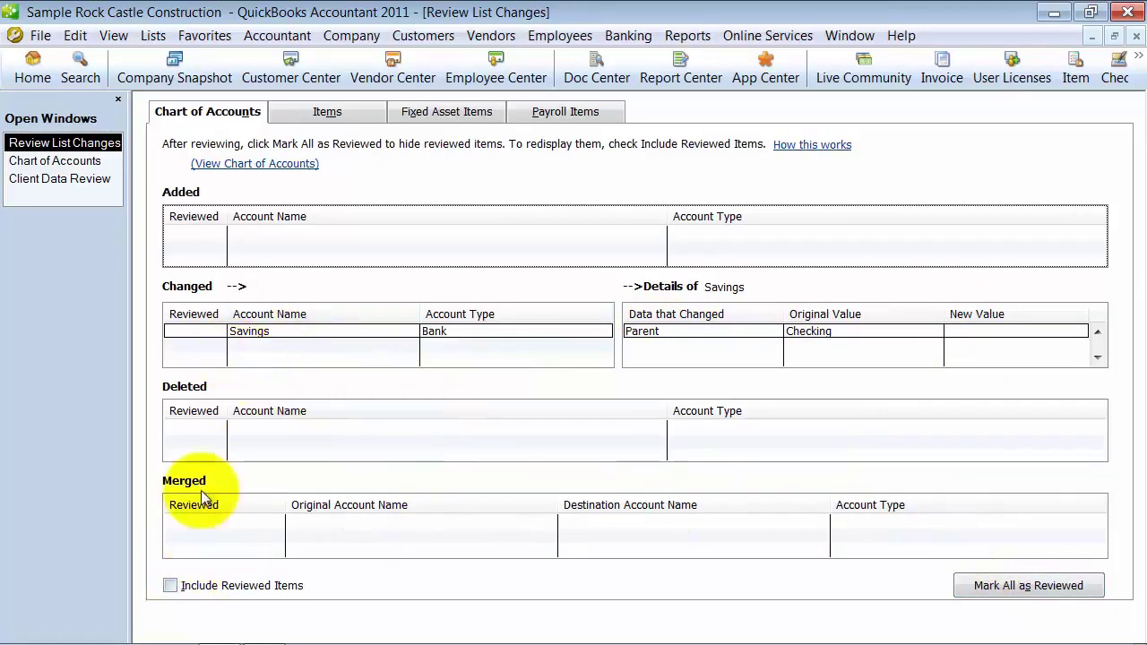
Mark all Chart of Accounts changes as reviewed and close Review List Changes
click(172, 587)
click(172, 587)
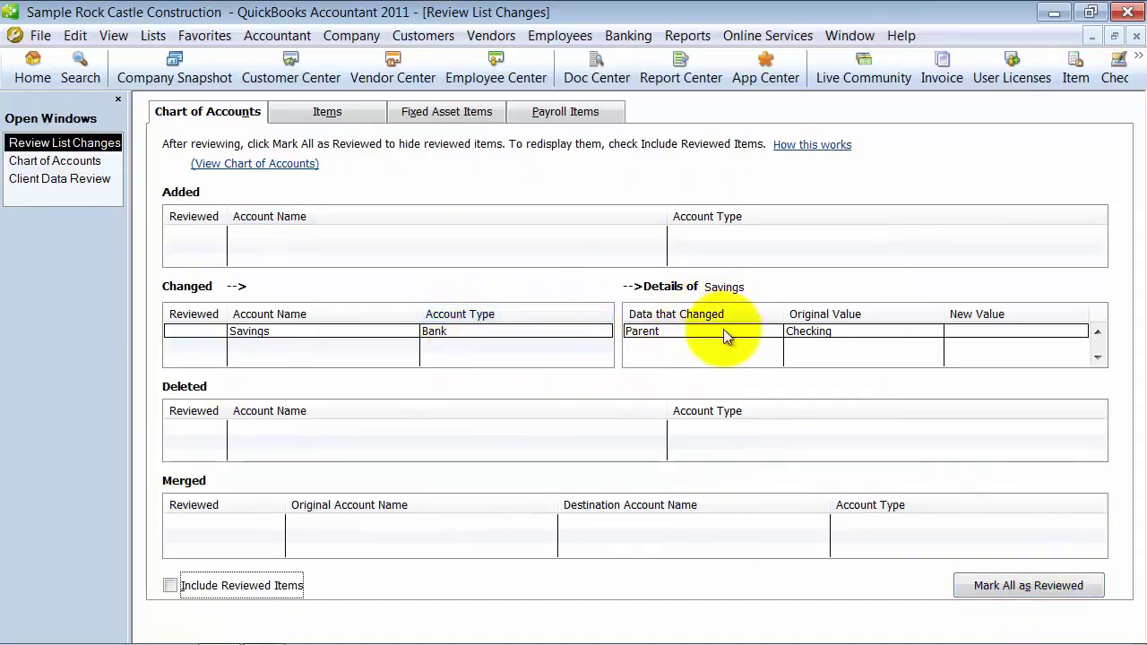
click(1010, 583)
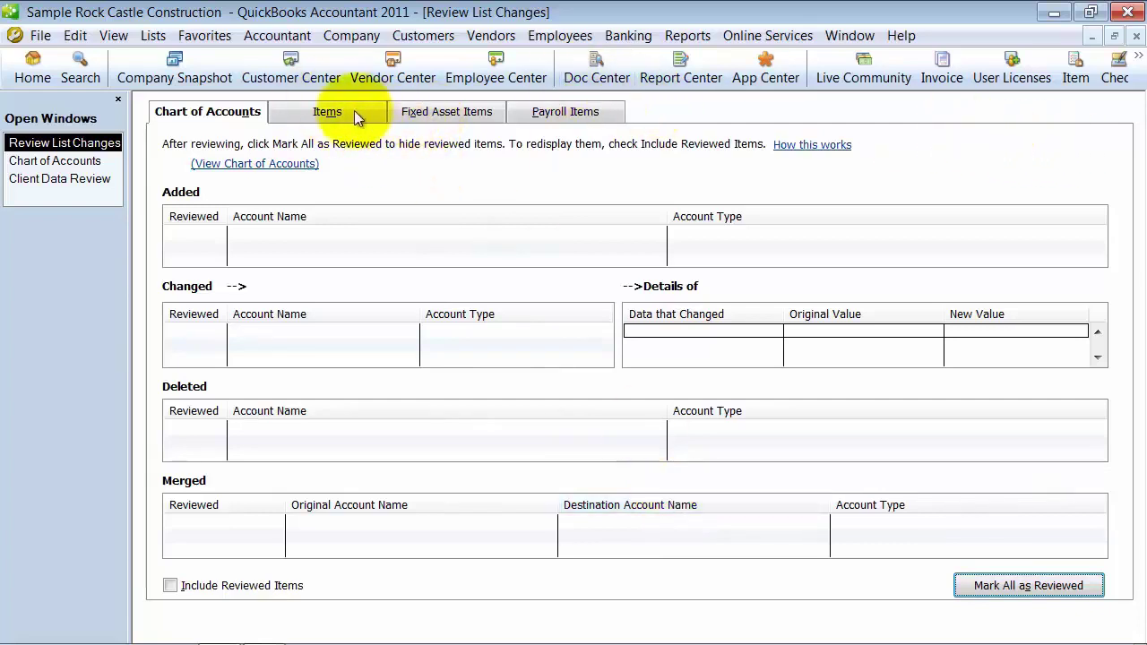
click(1136, 36)
click(43, 160)
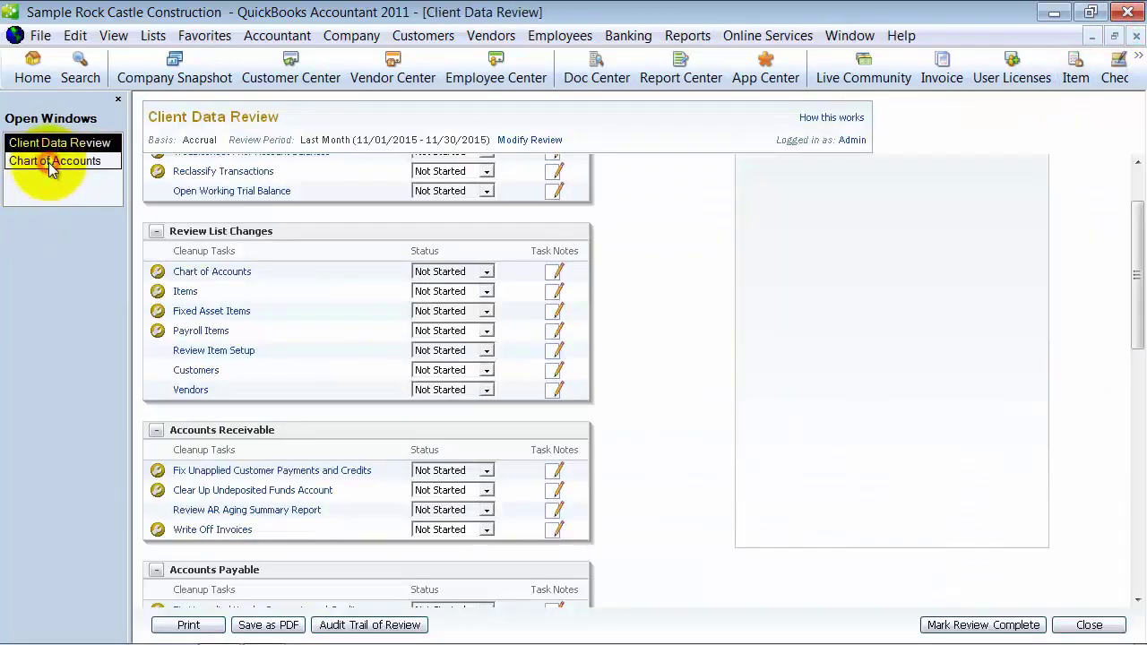
Open the Items list changes, check the details of Doorknobs Std, and mark all item changes as reviewed
click(184, 293)
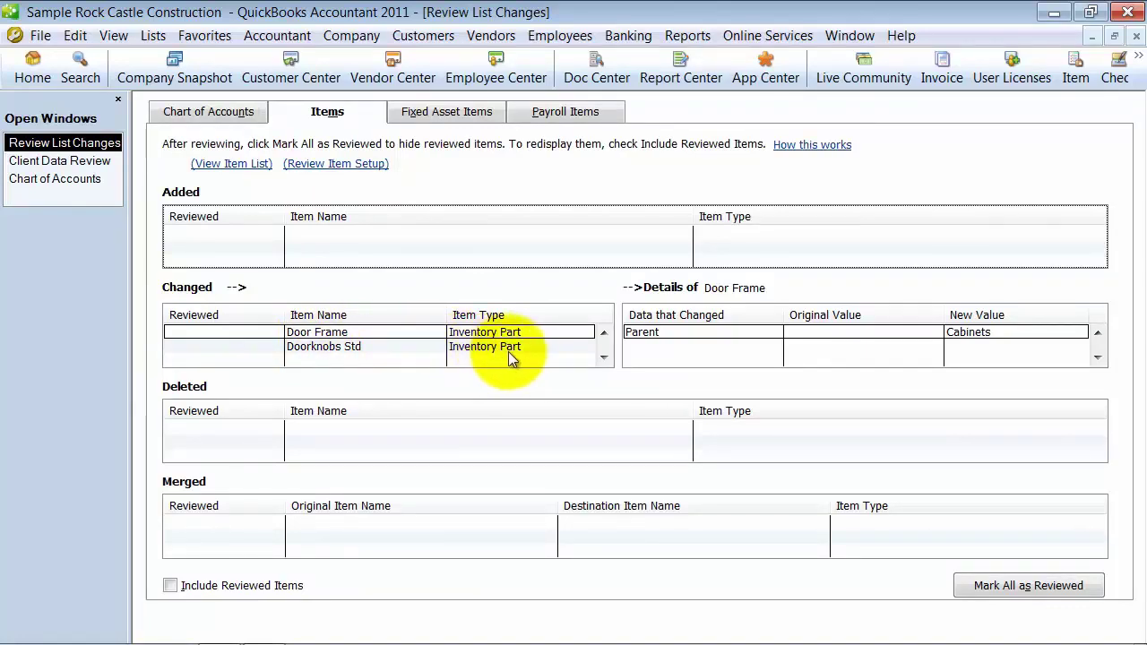
click(485, 349)
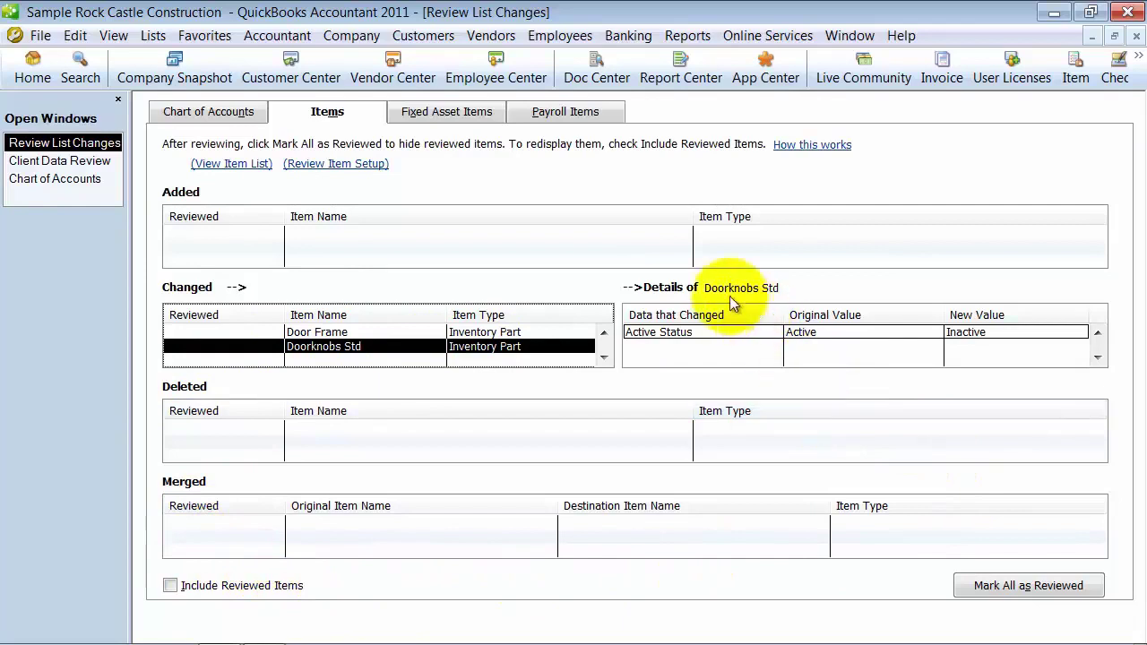
click(678, 338)
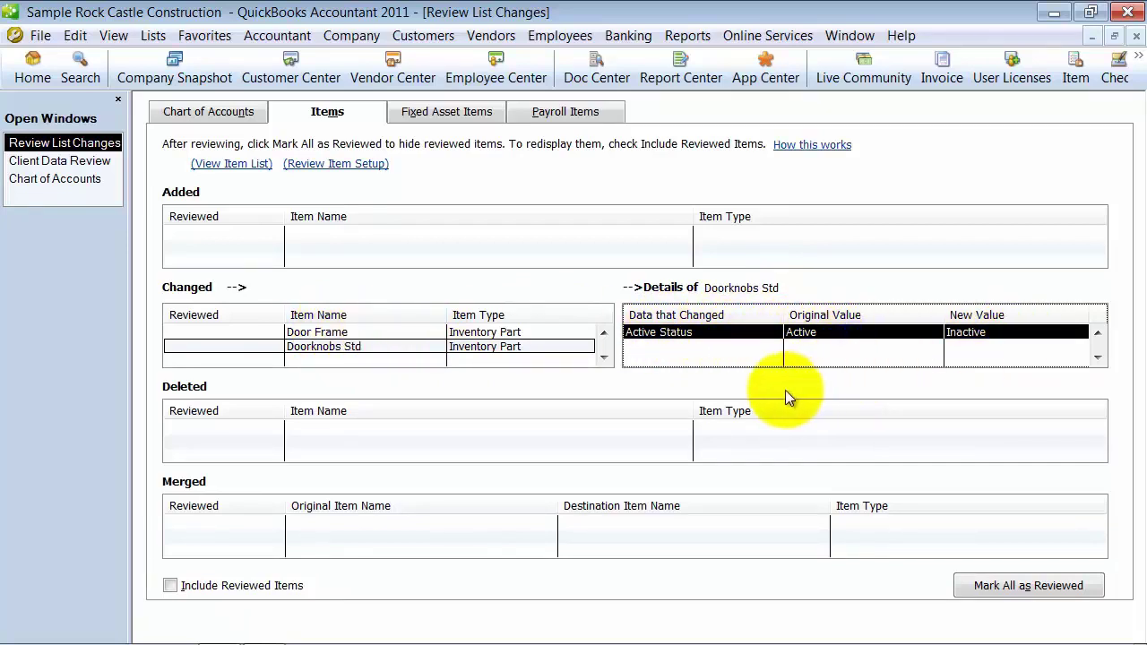
click(1053, 584)
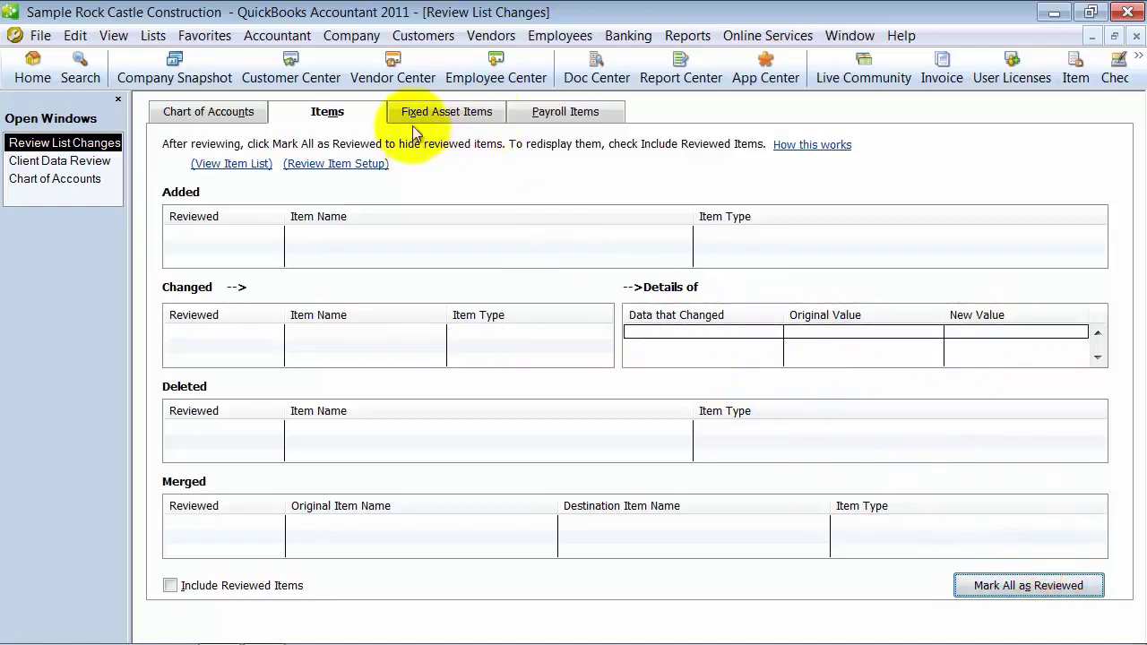
Check the Fixed Asset Items and Payroll Items for list changes, and close Review List Changes
click(81, 162)
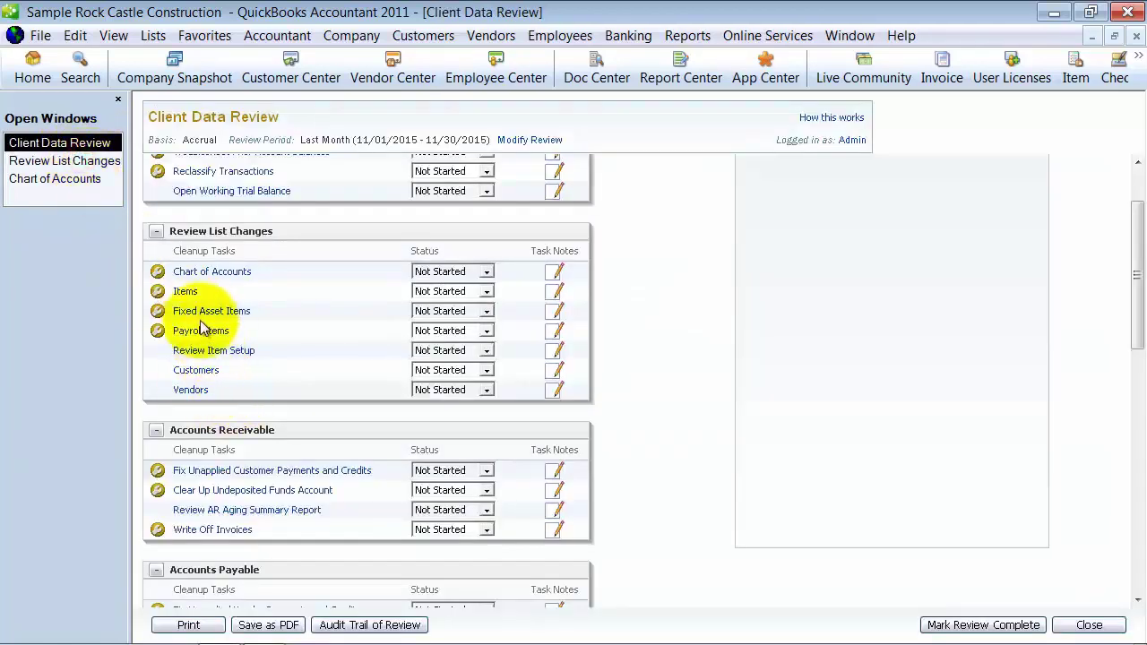
click(36, 161)
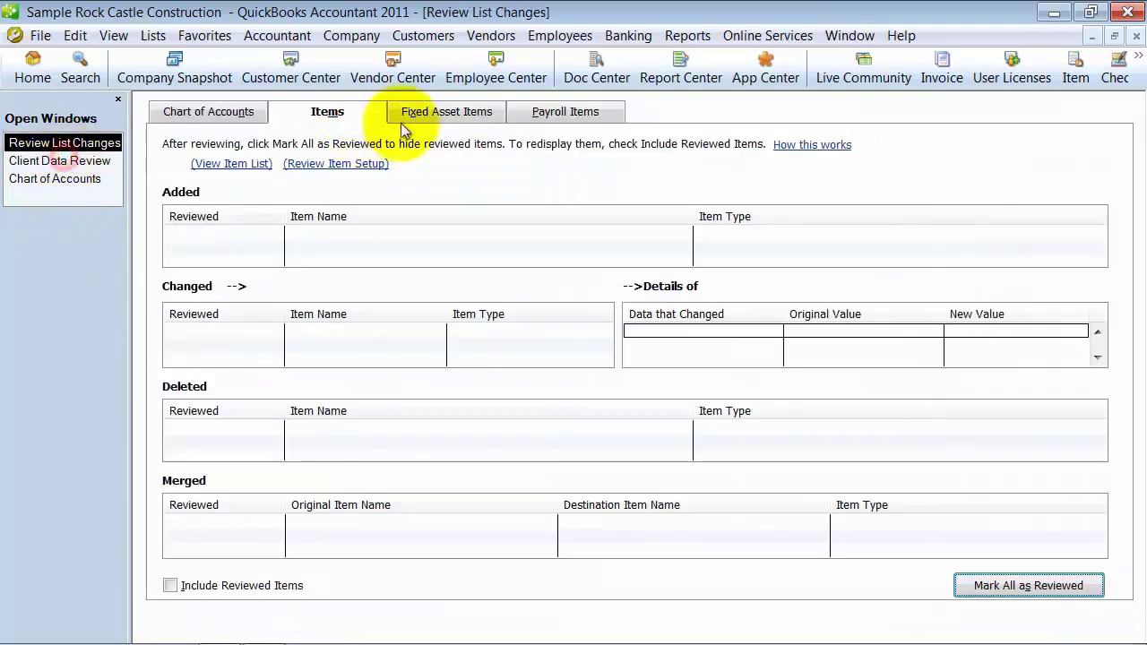
click(428, 112)
click(553, 115)
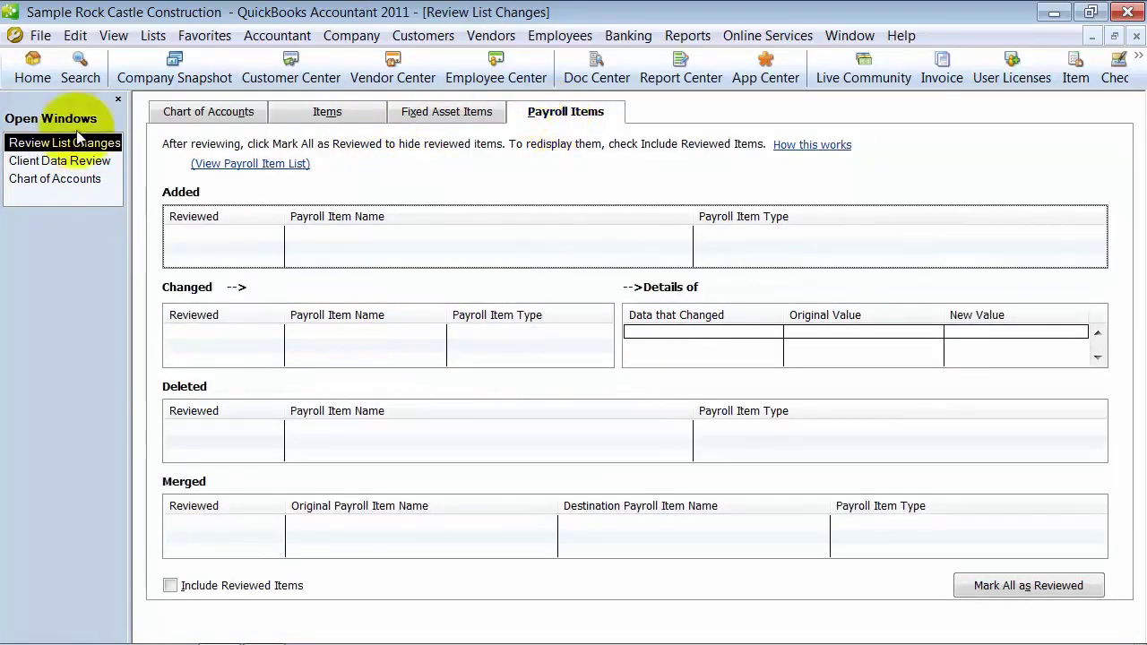
click(56, 161)
click(57, 161)
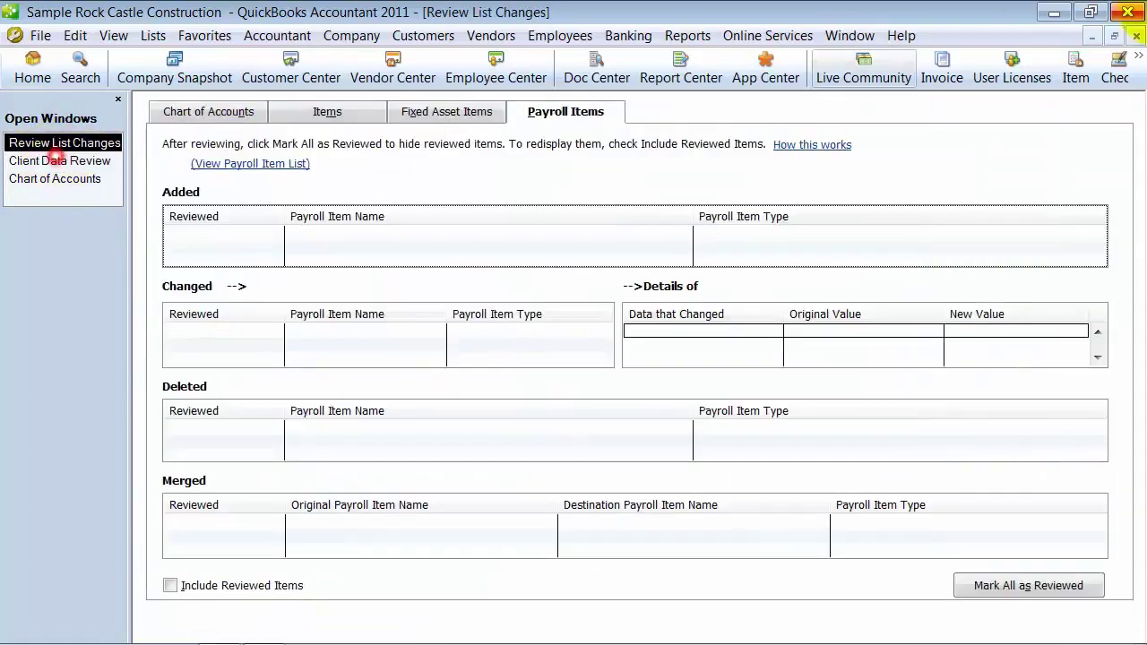
click(1136, 36)
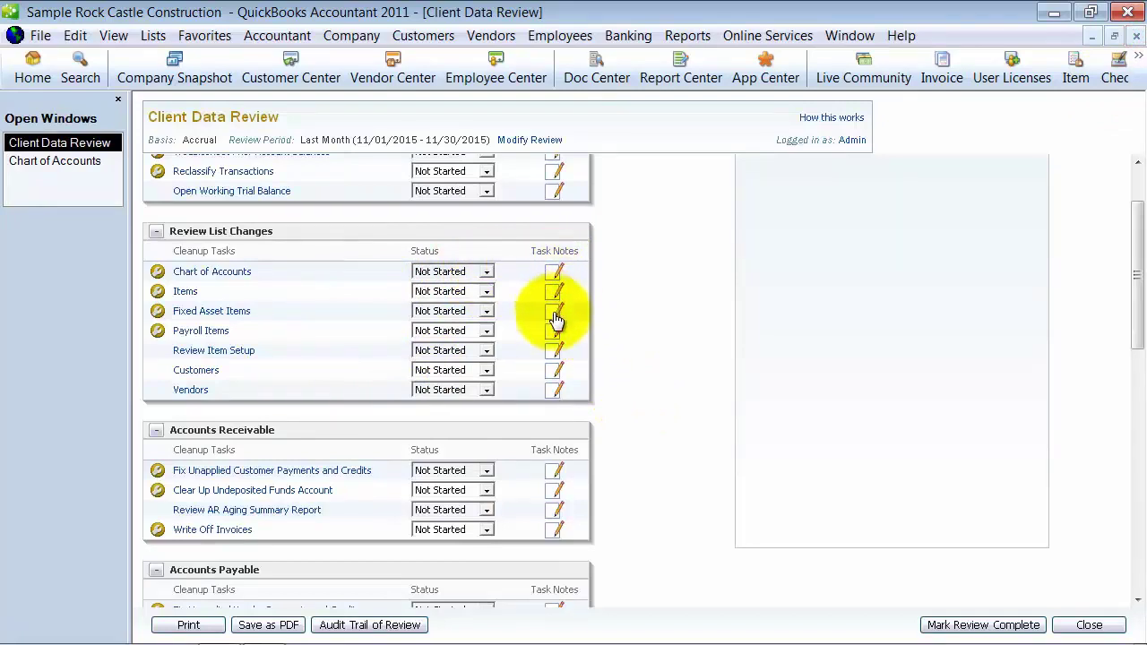
Save a Chart of Accounts task note saying it is reviewed and to ask the contact why this Saving account is inactive
click(553, 272)
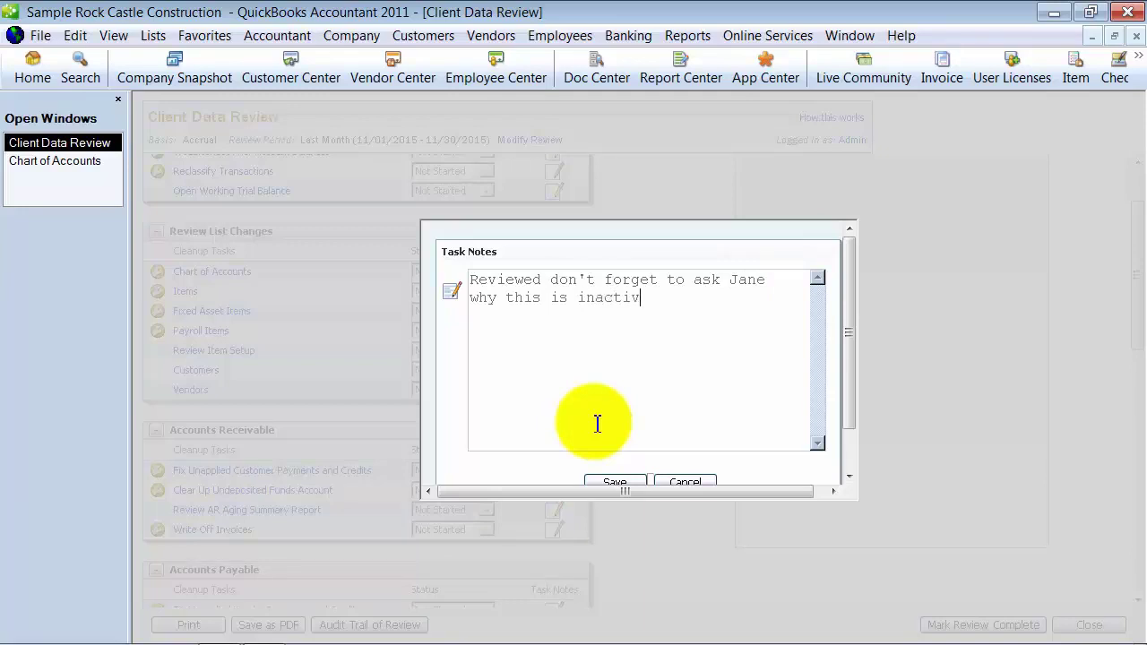
click(544, 297)
text(Saving account)
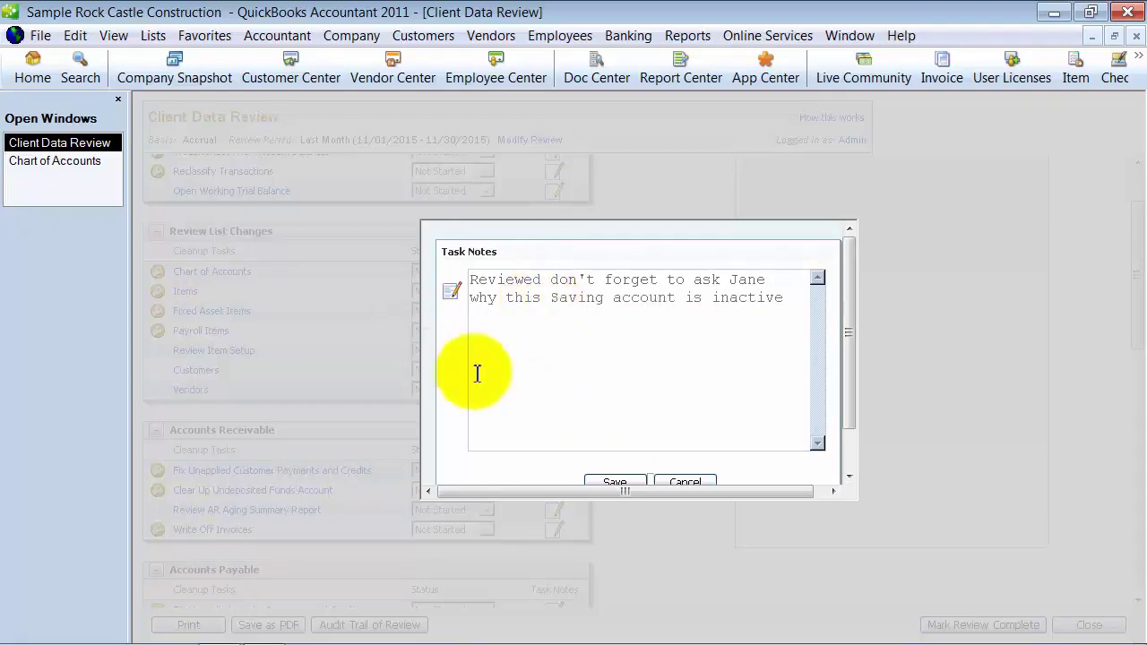
click(615, 482)
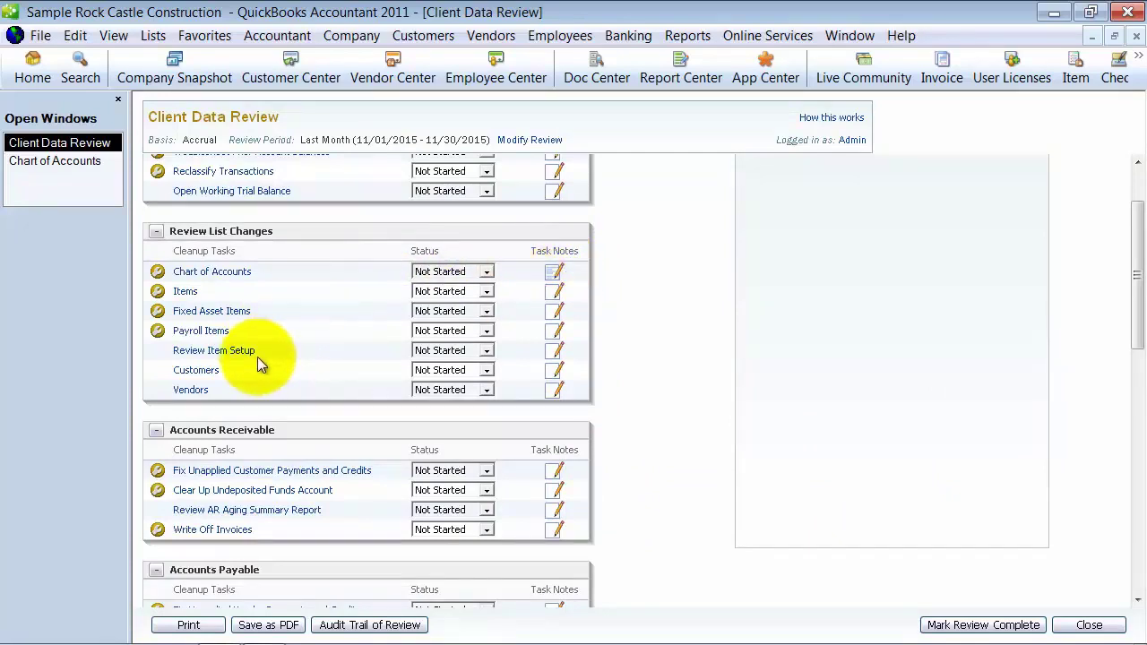
Set the status of the Chart of Accounts and Items cleanup tasks to Completed
click(485, 274)
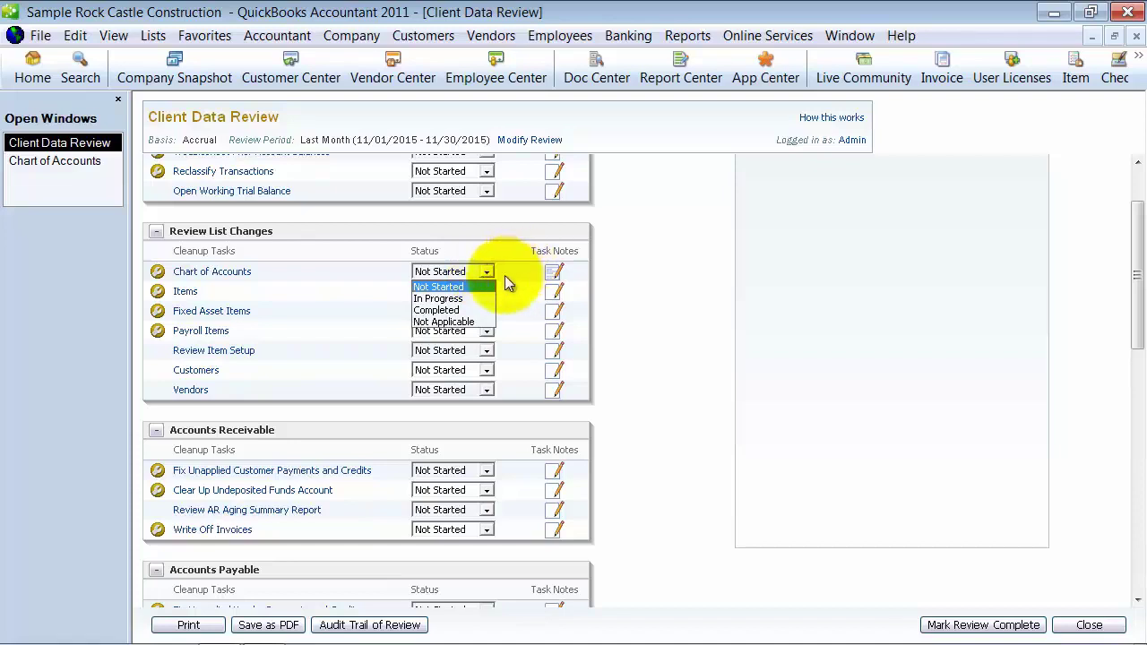
click(464, 310)
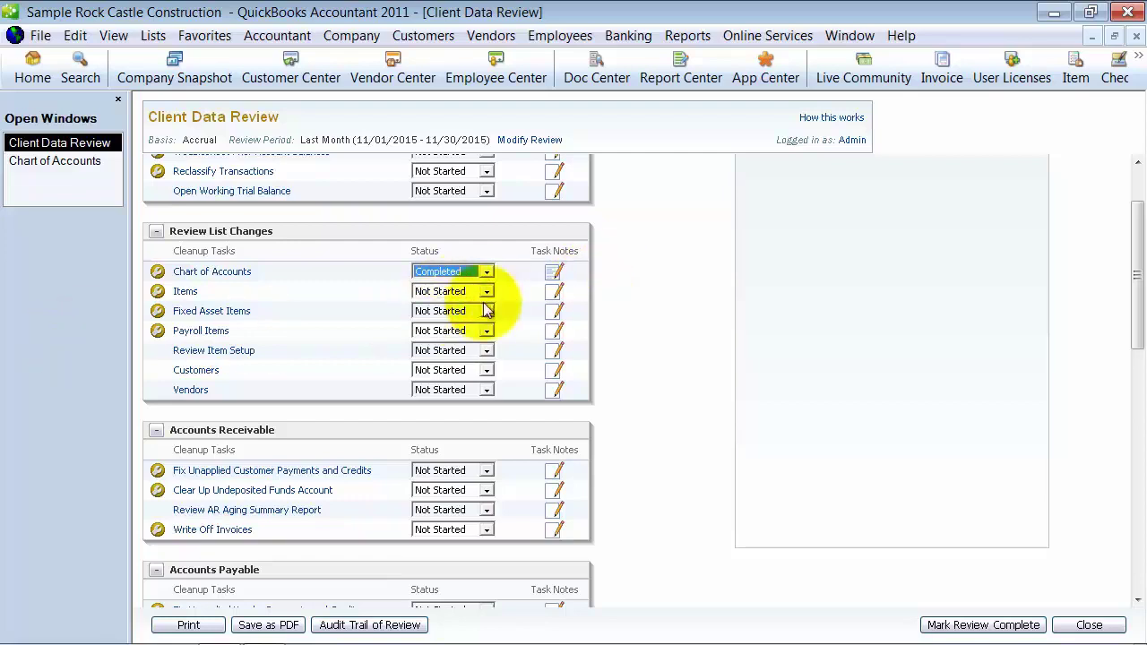
click(485, 291)
click(448, 330)
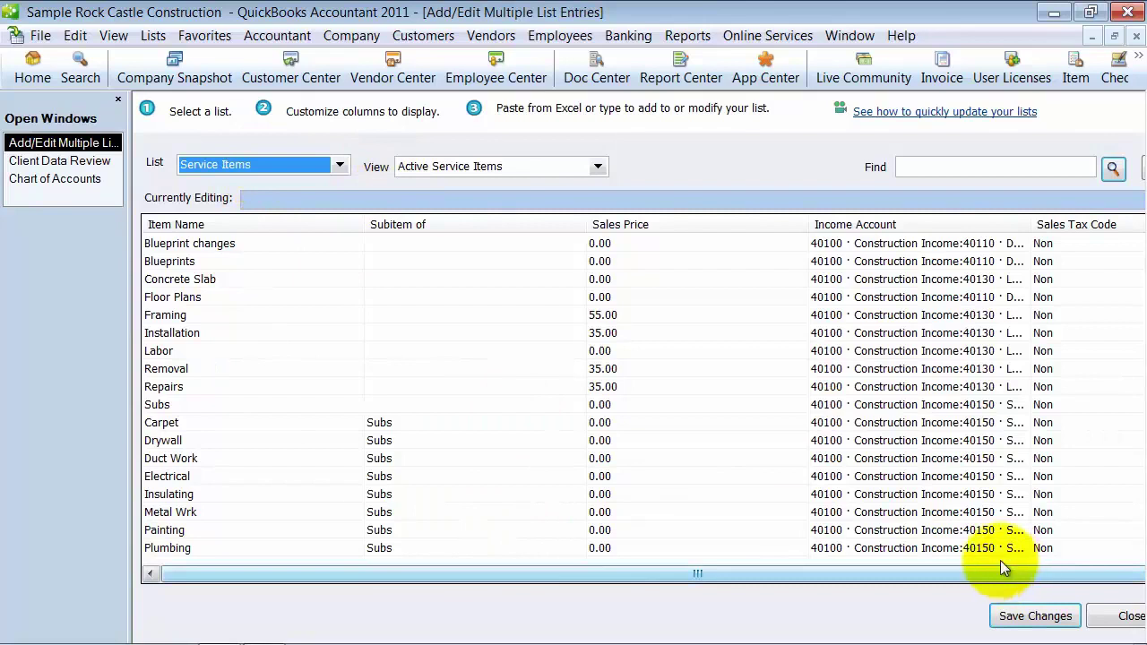
Filter the service items to inactive ones and check the income account choices for Mileage
click(598, 168)
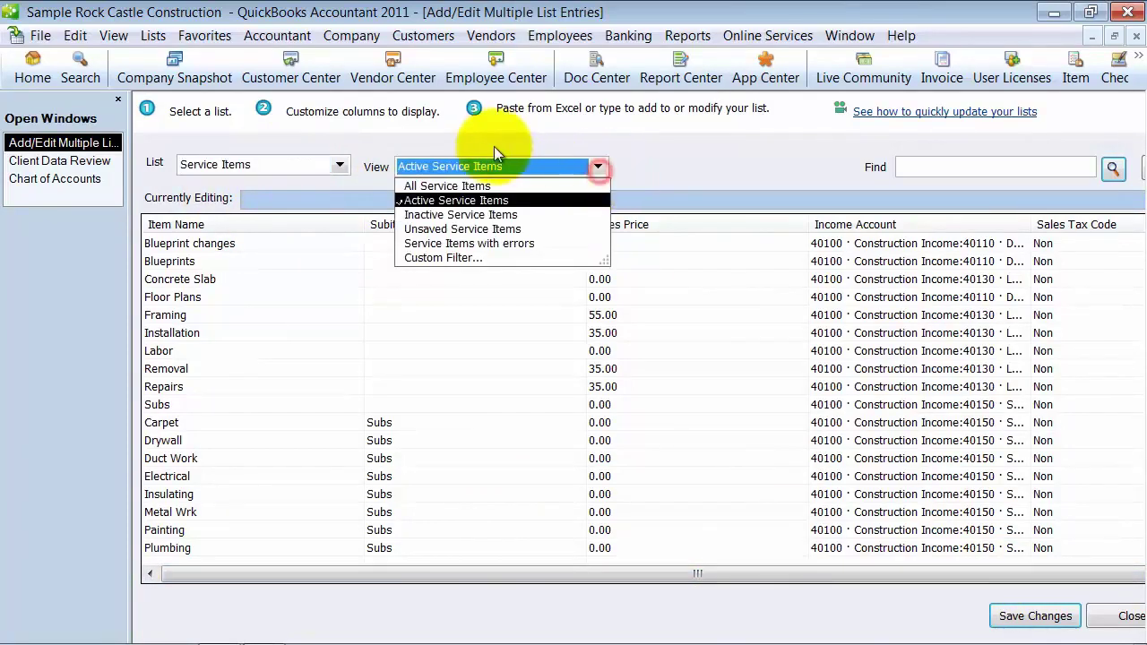
click(456, 217)
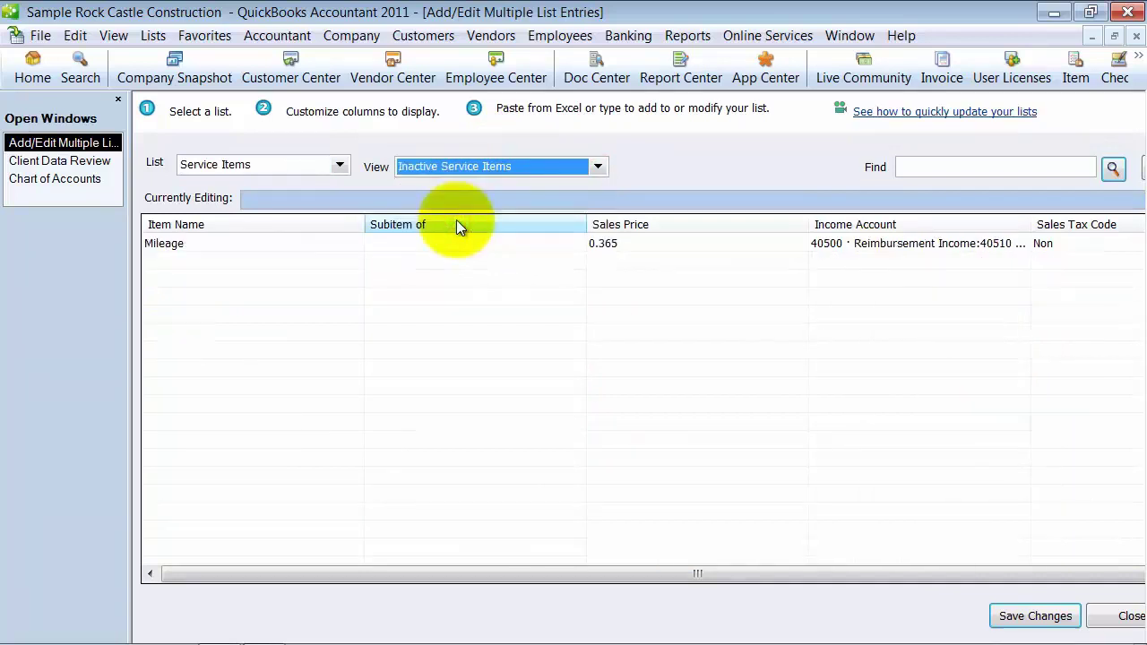
click(771, 243)
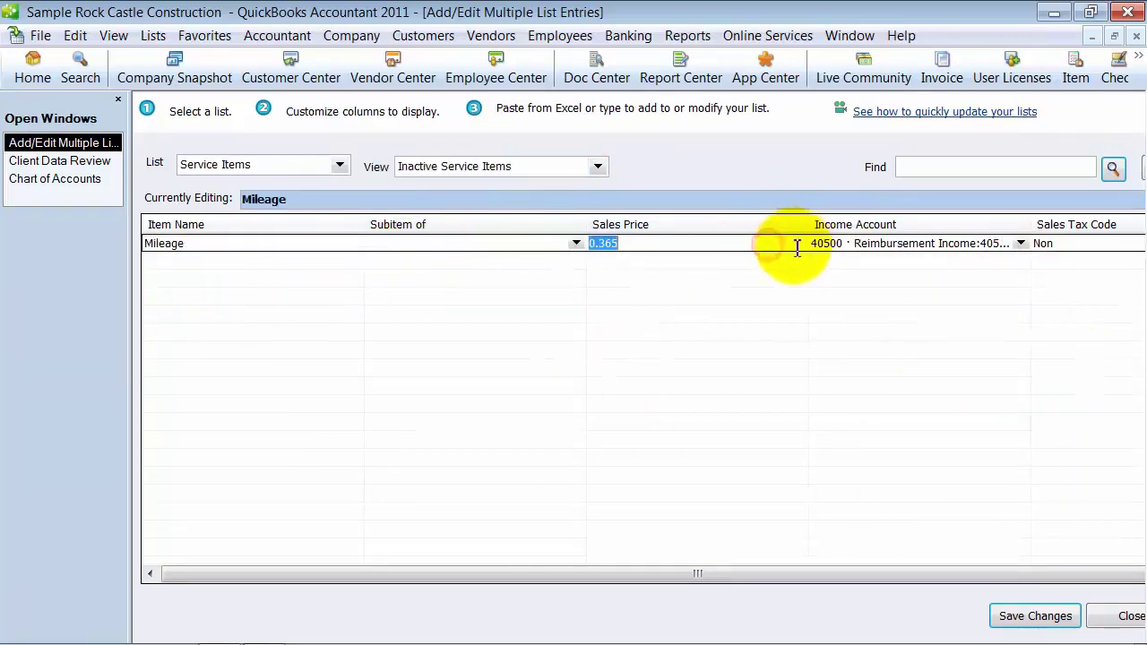
click(1024, 245)
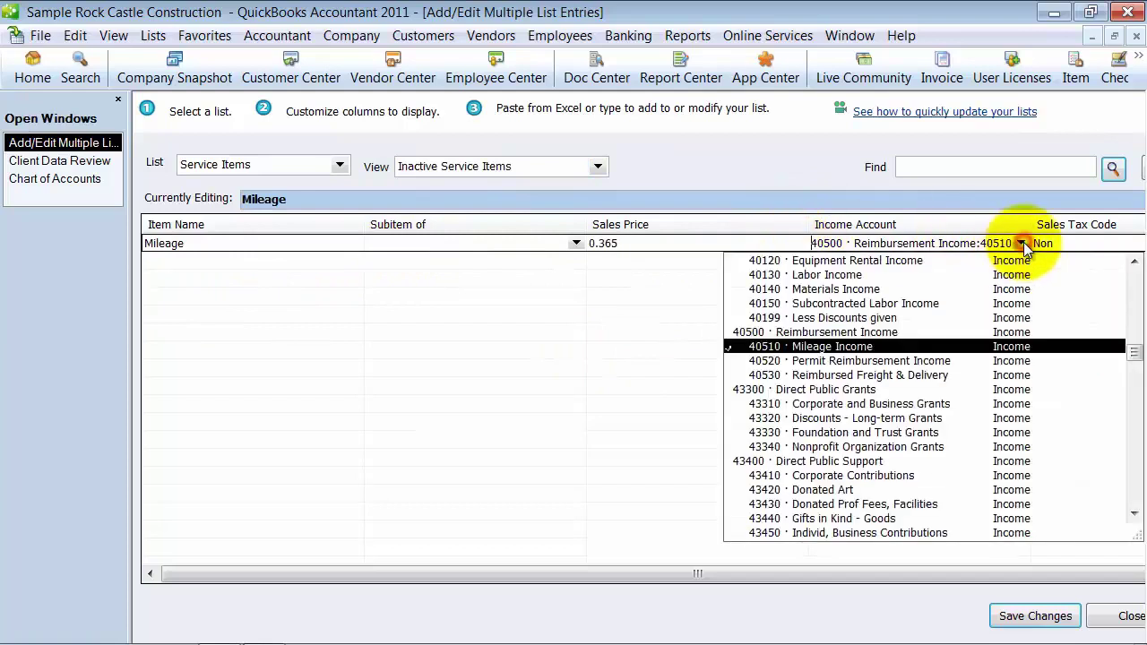
click(1023, 244)
Show all service items, view the editing options for Framing's sales price, and close the list editor without saving
click(606, 166)
click(459, 187)
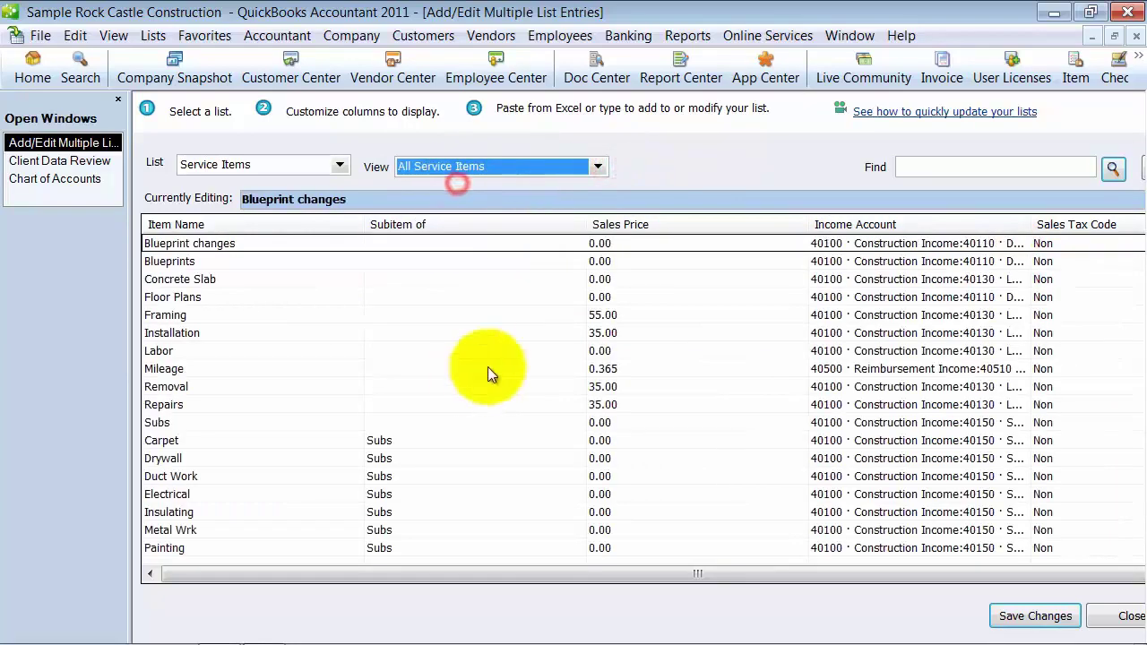
click(679, 314)
right_click(680, 315)
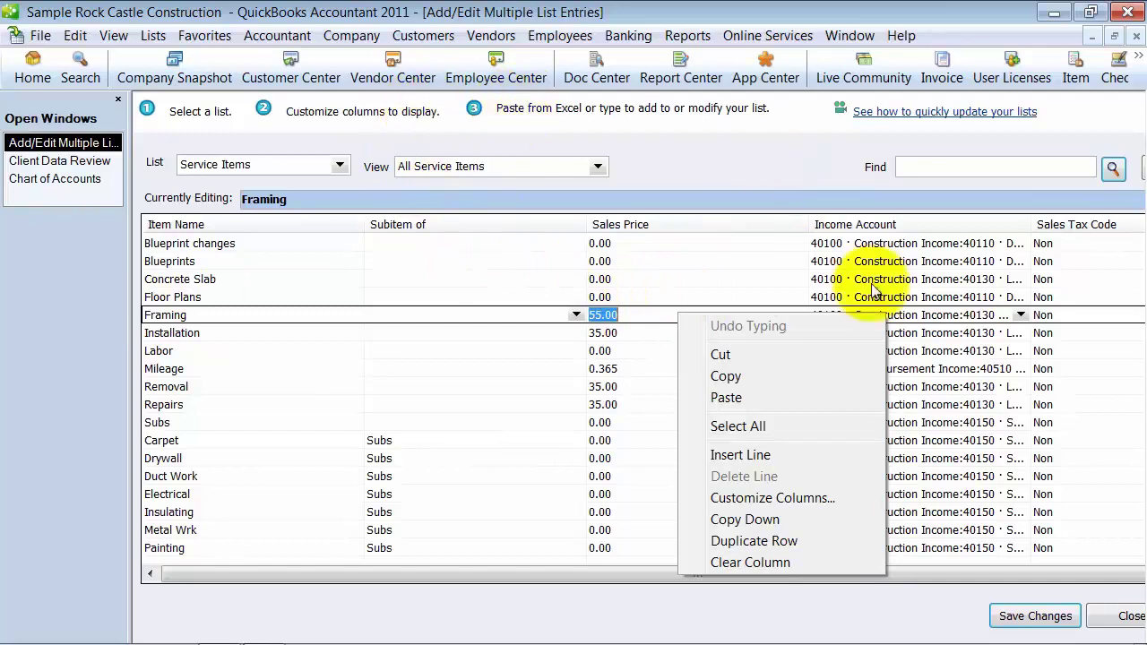
click(1101, 622)
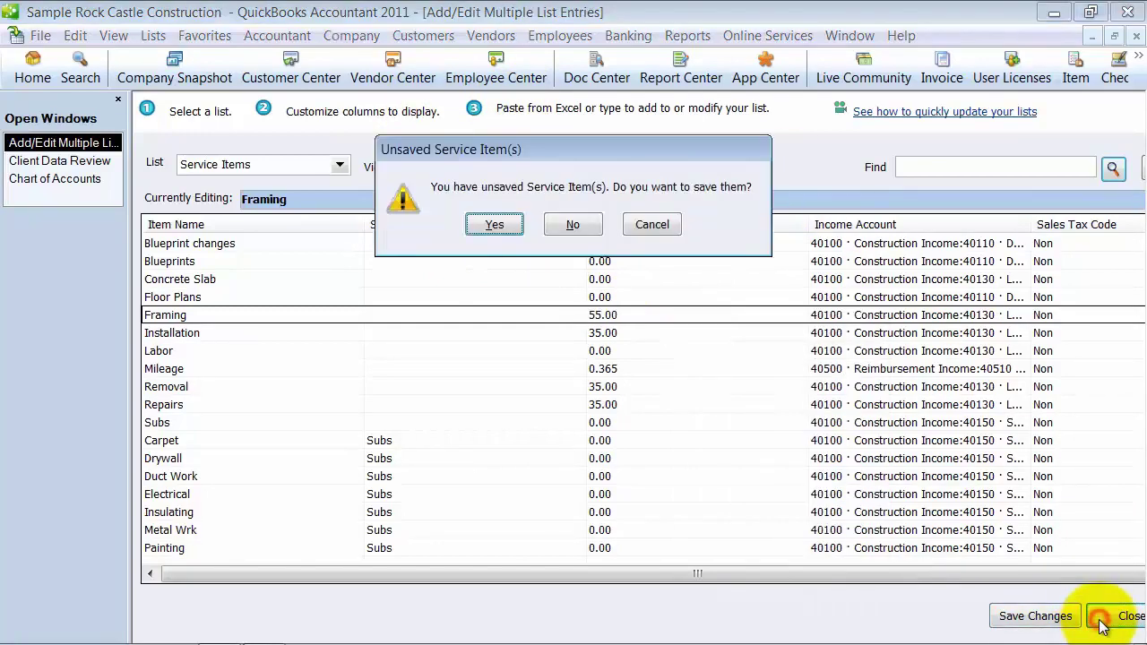
click(572, 225)
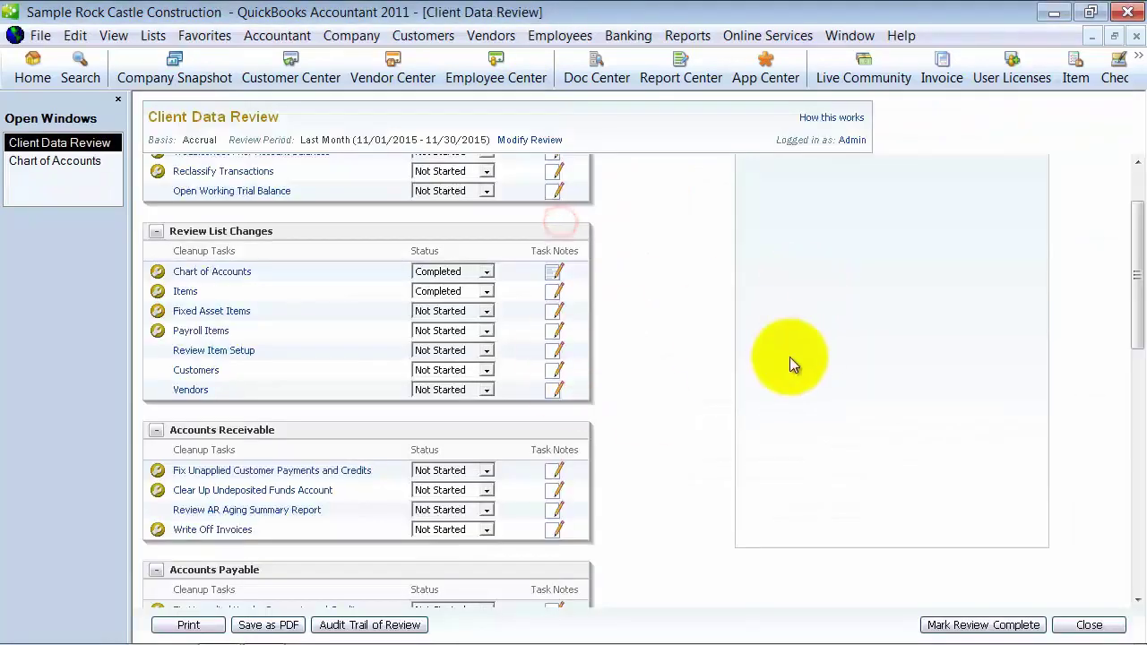
Check the customer list behind the Customers cleanup task, and view the Kitchen job in Fix Unapplied Customer Payments and Credits
click(215, 375)
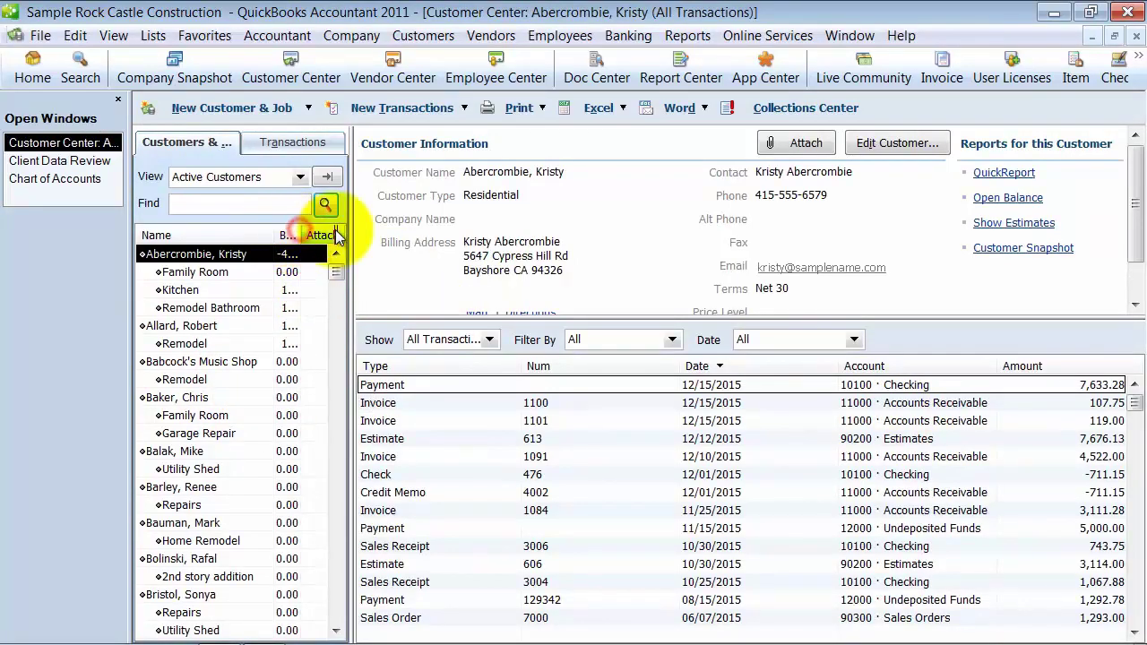
key(Escape)
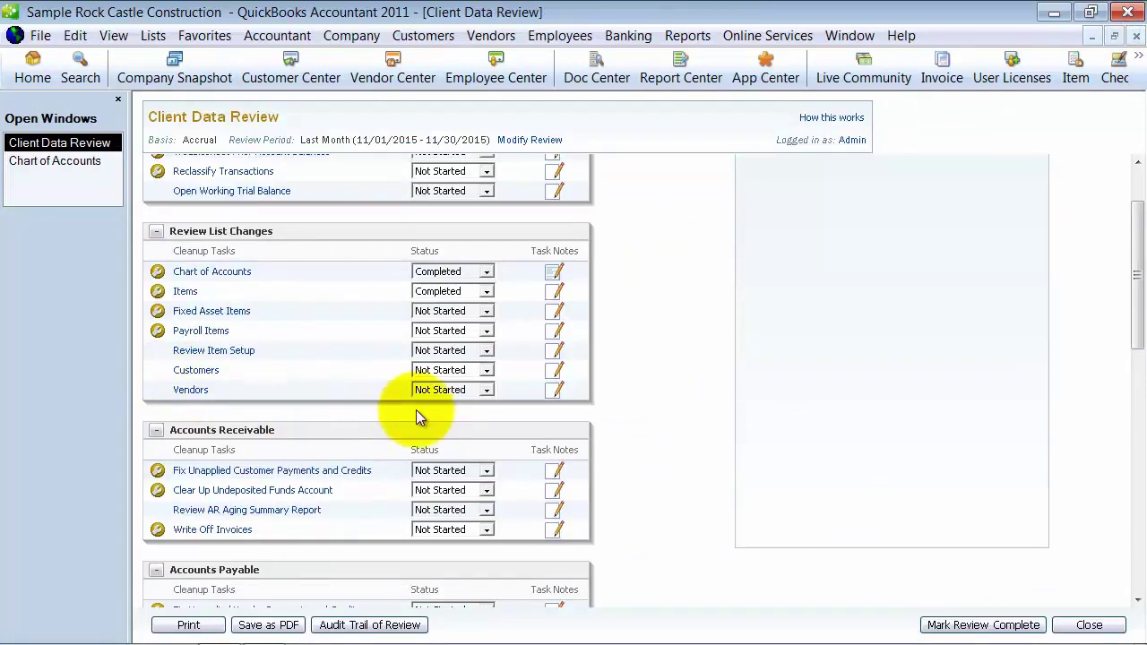
scroll(418, 416, down, 5)
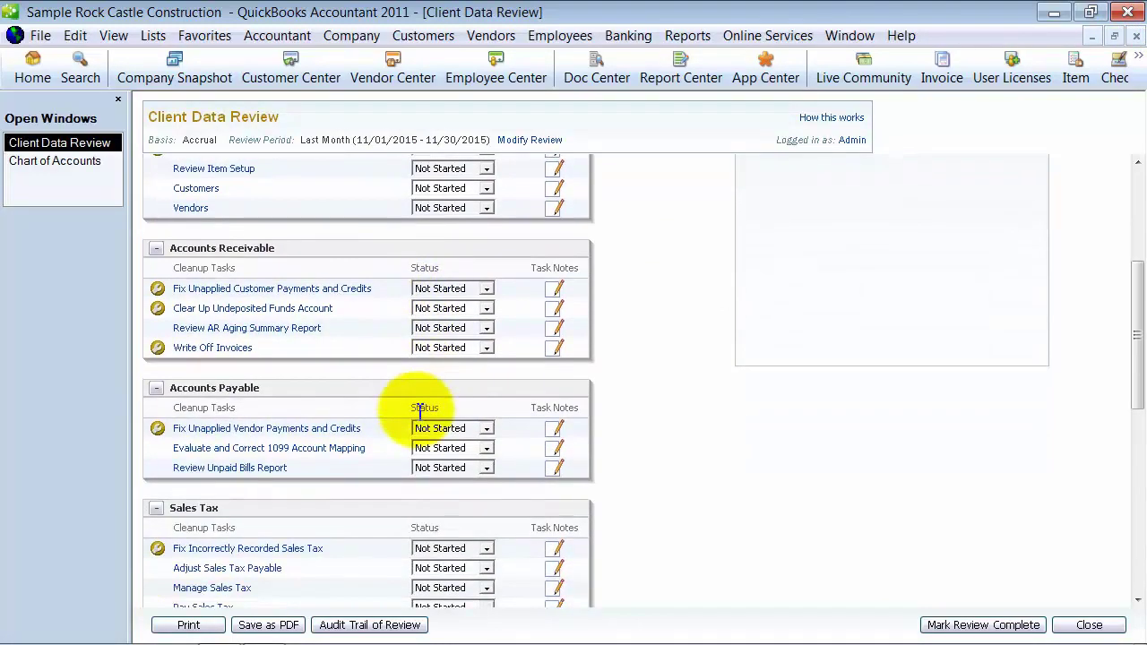
click(227, 288)
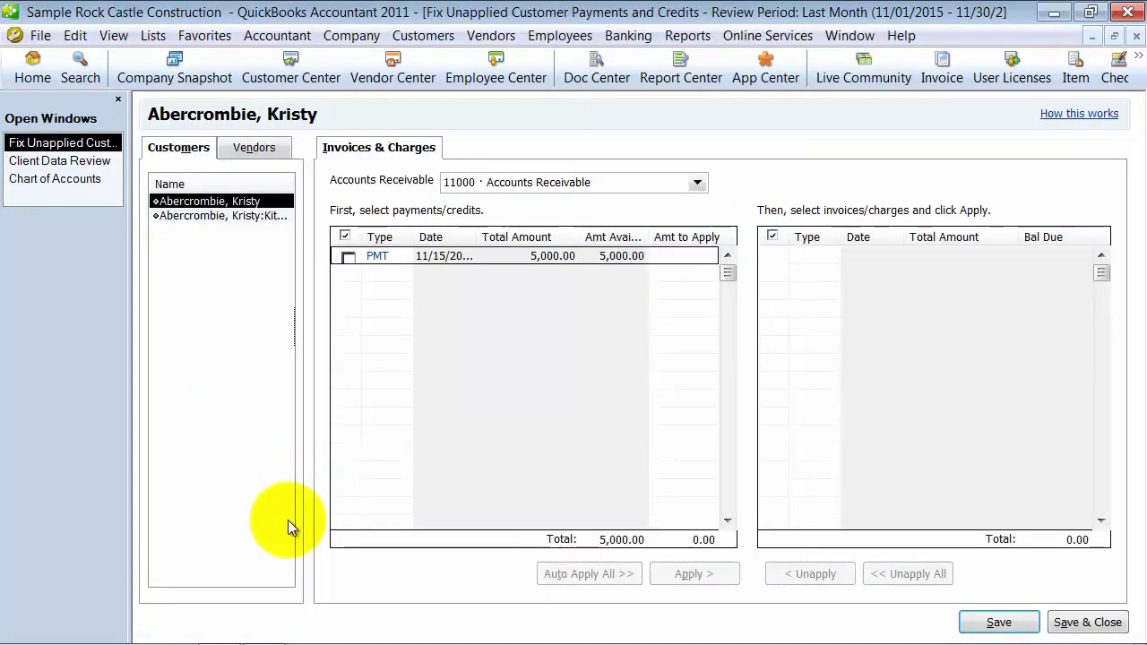
click(192, 215)
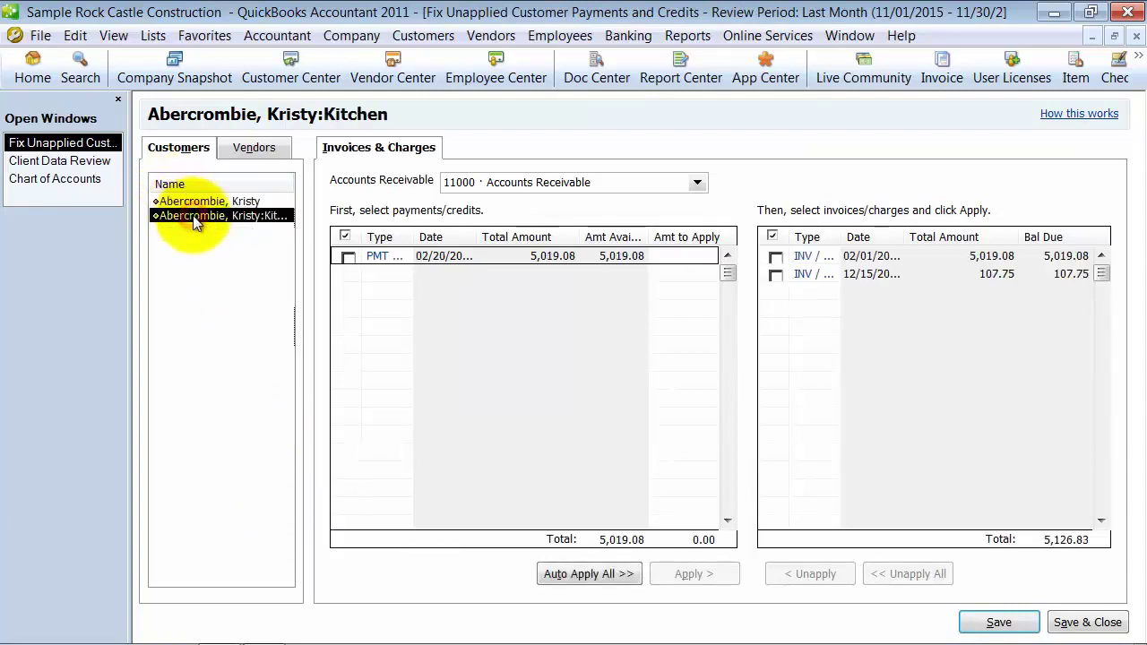
Mark the Kitchen job's 5,019.08 payment and the 02/01 invoice for the same amount for linking
click(348, 257)
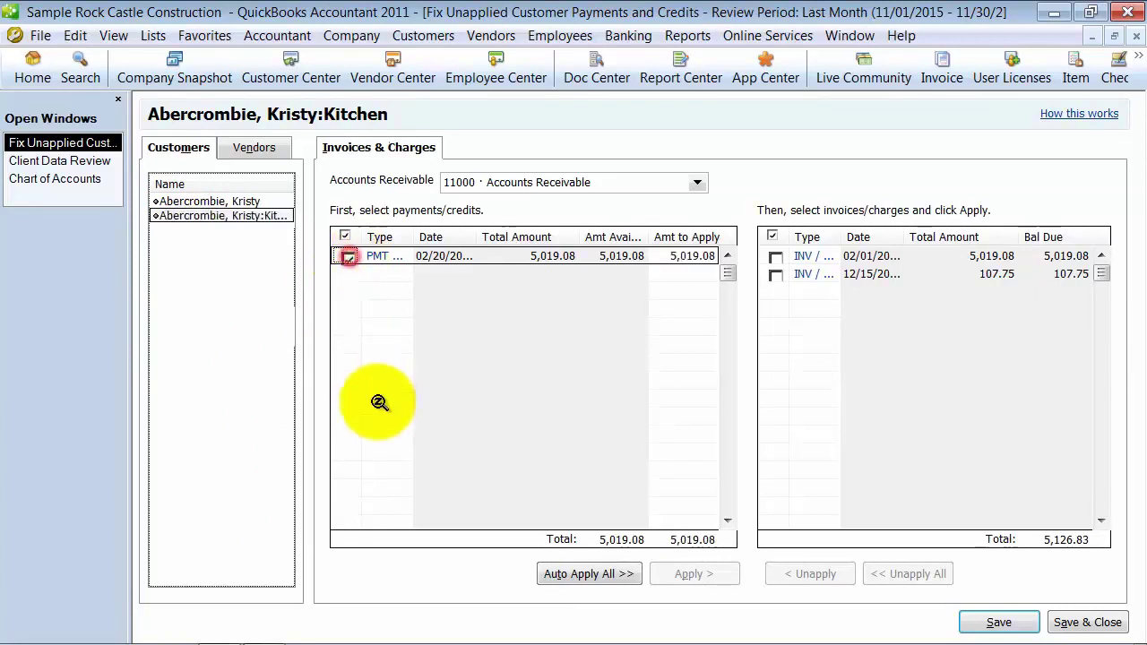
click(776, 257)
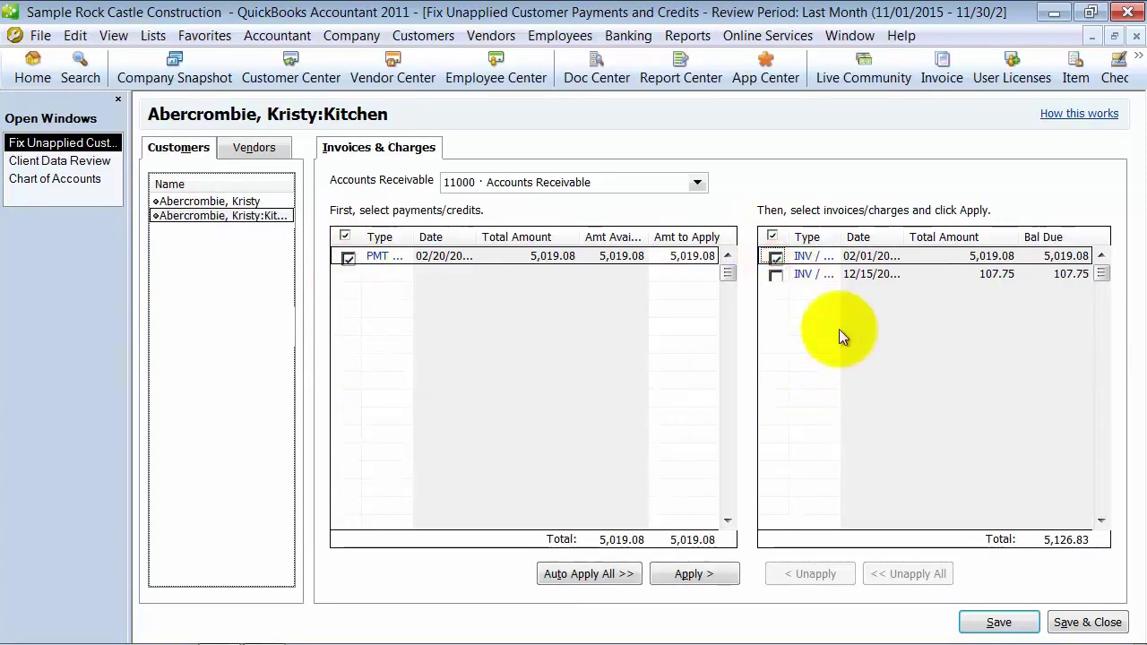
mouse_move(846, 235)
mouse_down()
mouse_move(883, 236)
mouse_move(859, 234)
mouse_up()
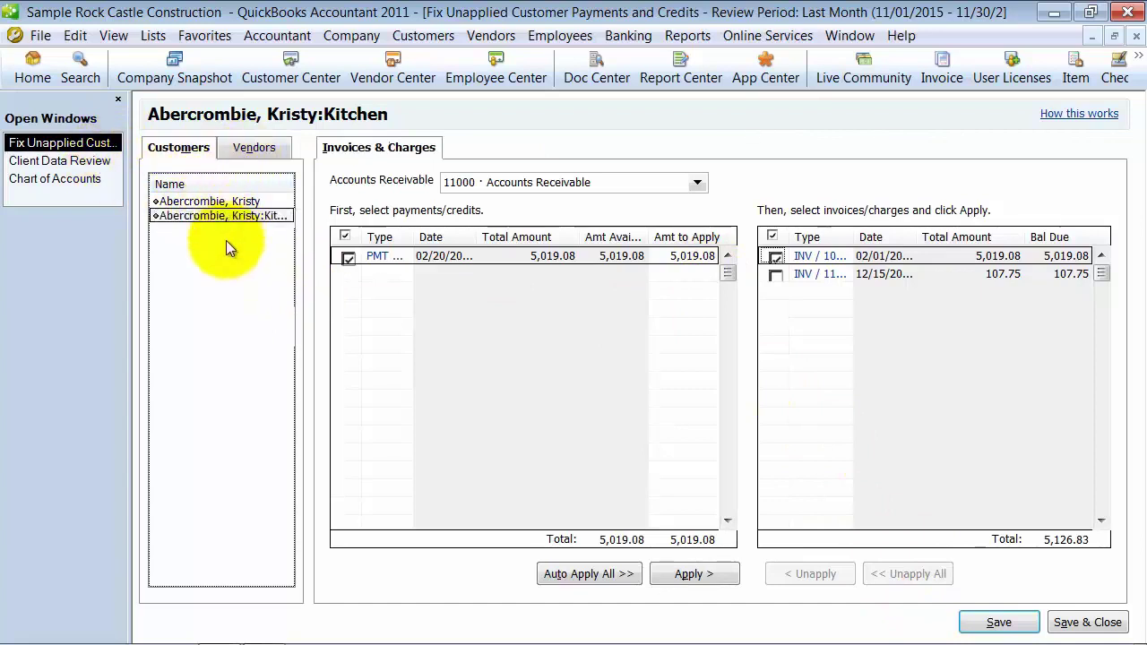
click(267, 202)
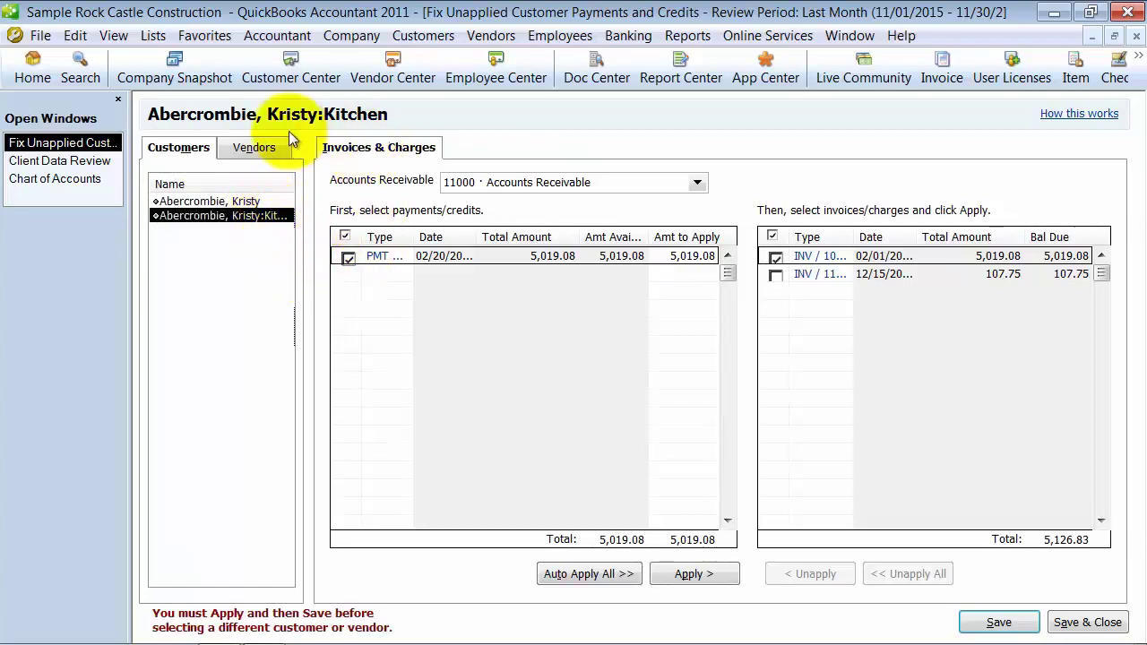
Switch to unapplied vendor payments without saving the customer selections, and view Cal Gas & Electric with its full check numbers shown
click(254, 146)
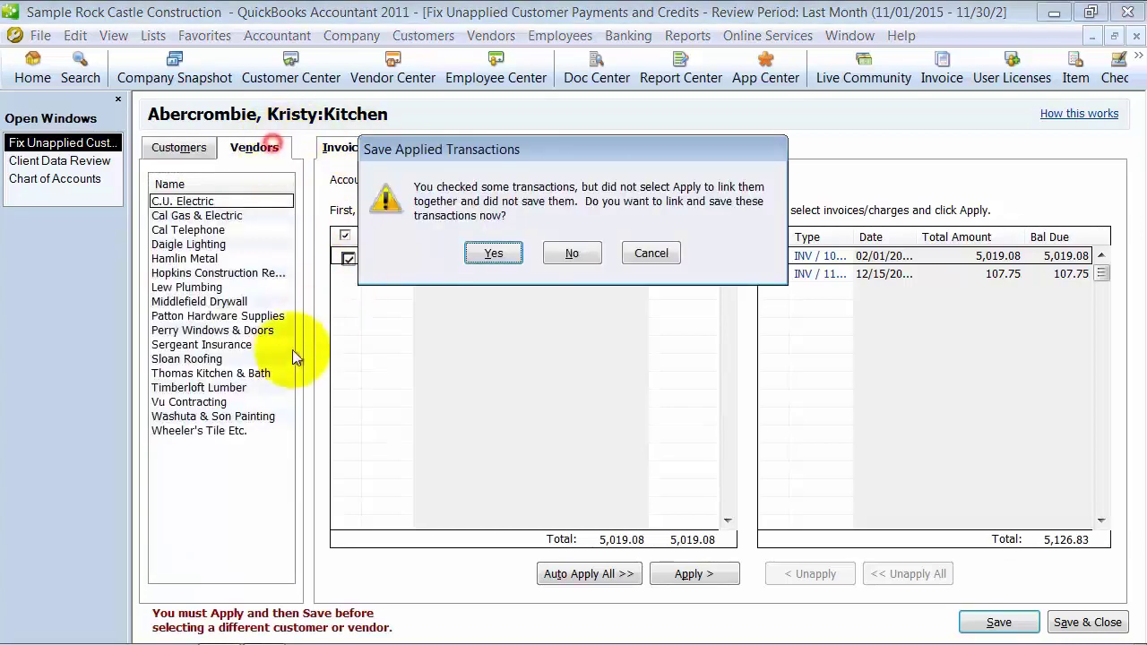
click(573, 255)
click(194, 217)
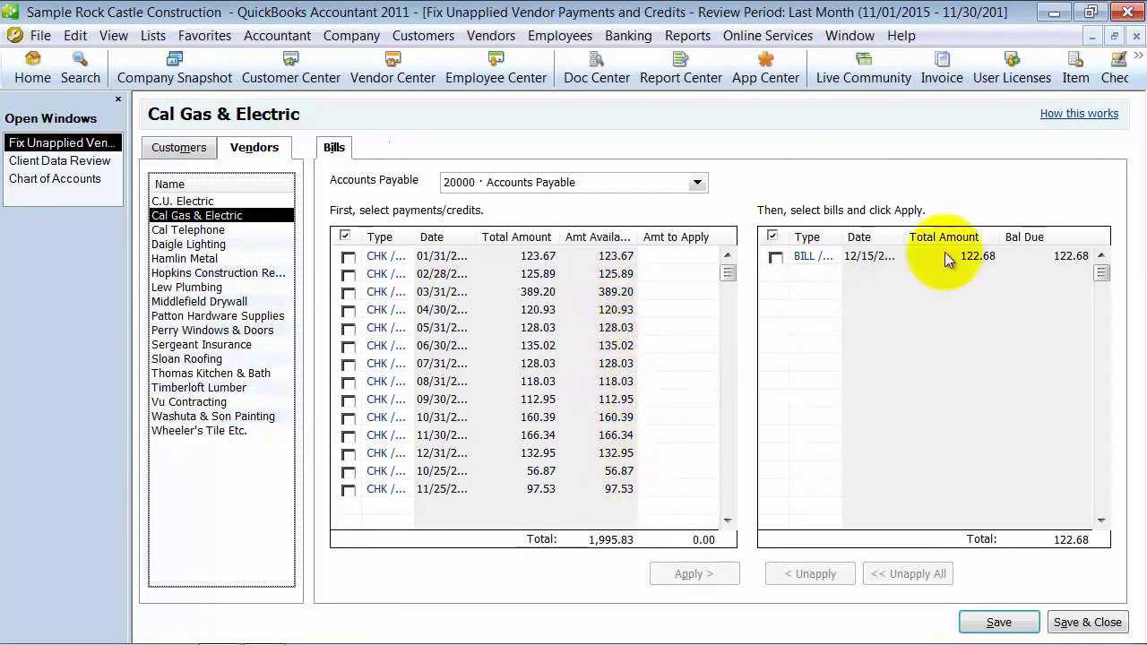
drag(414, 236, 439, 231)
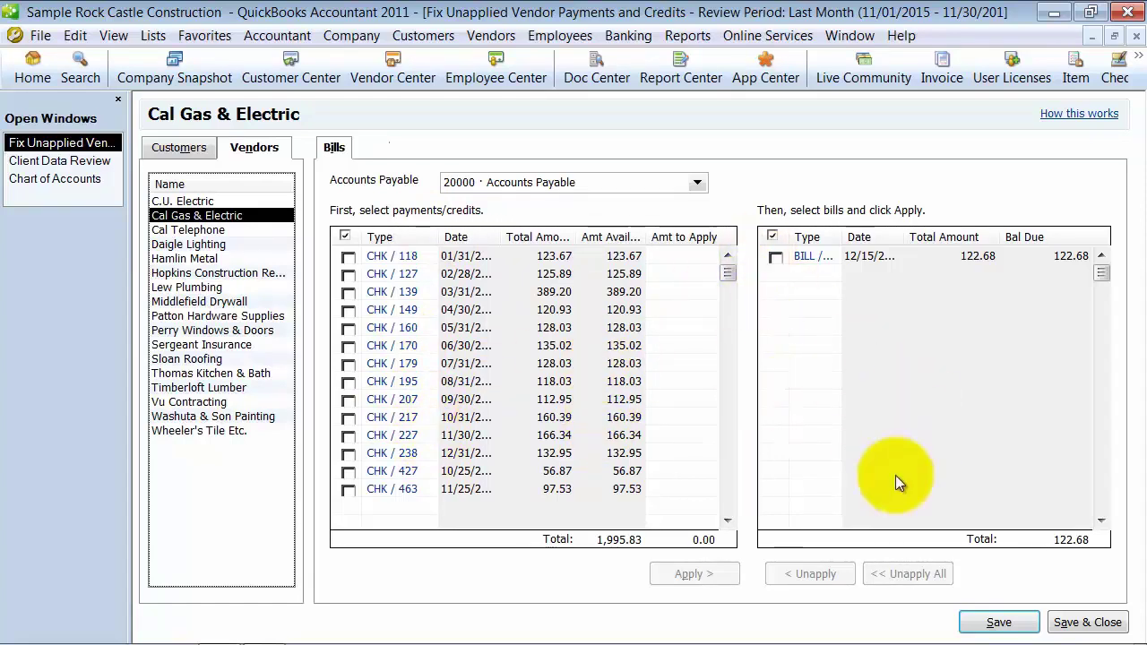
Examine the unapplied payments and open bills of the vendors from Cal Telephone through Timberloft Lumber
click(204, 230)
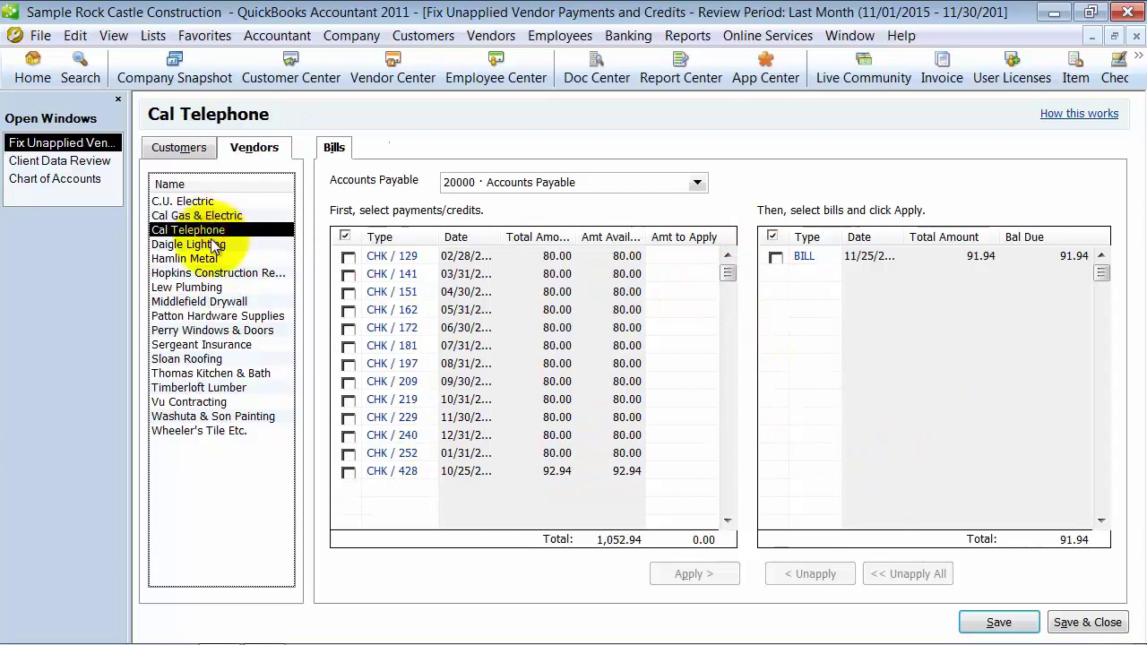
click(215, 245)
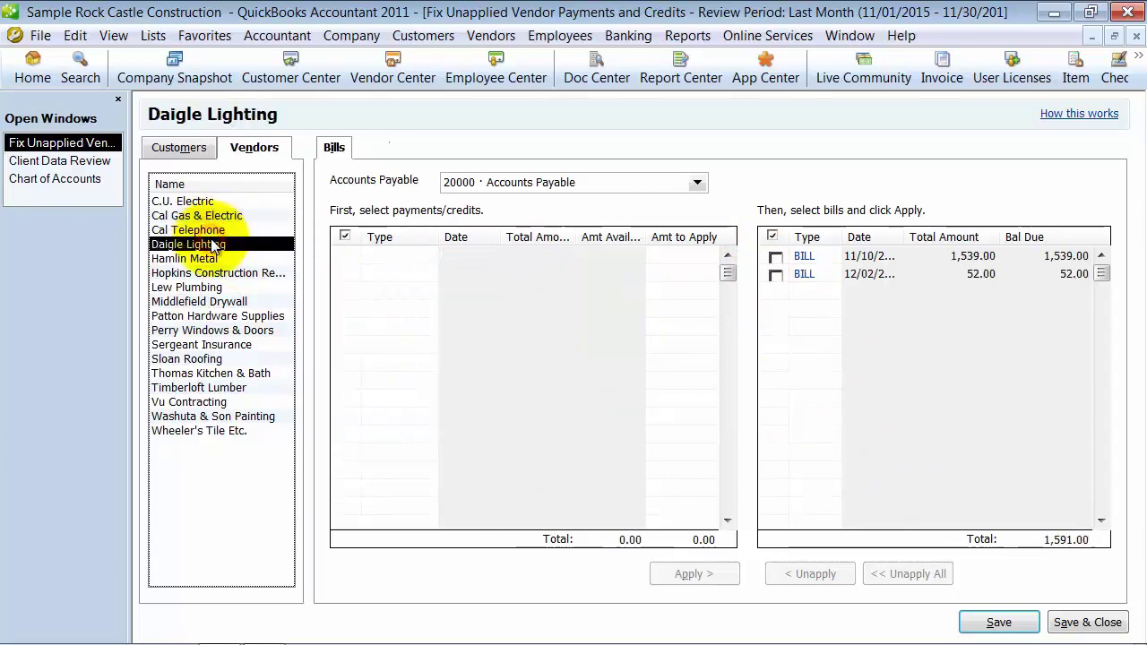
click(217, 275)
click(215, 287)
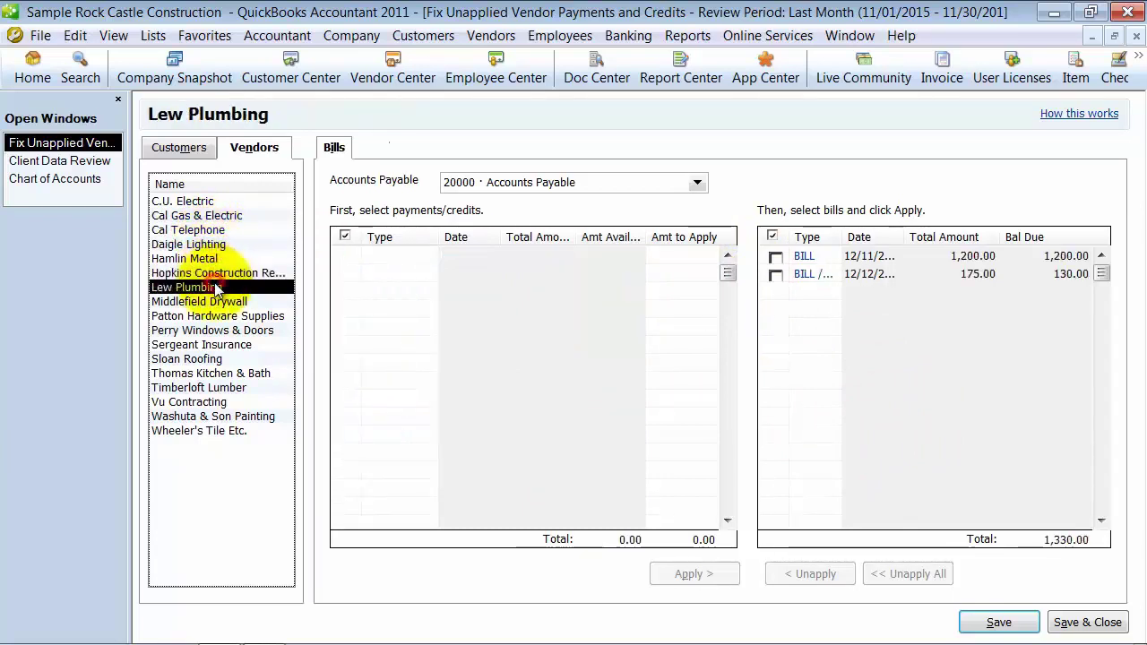
click(212, 302)
click(215, 316)
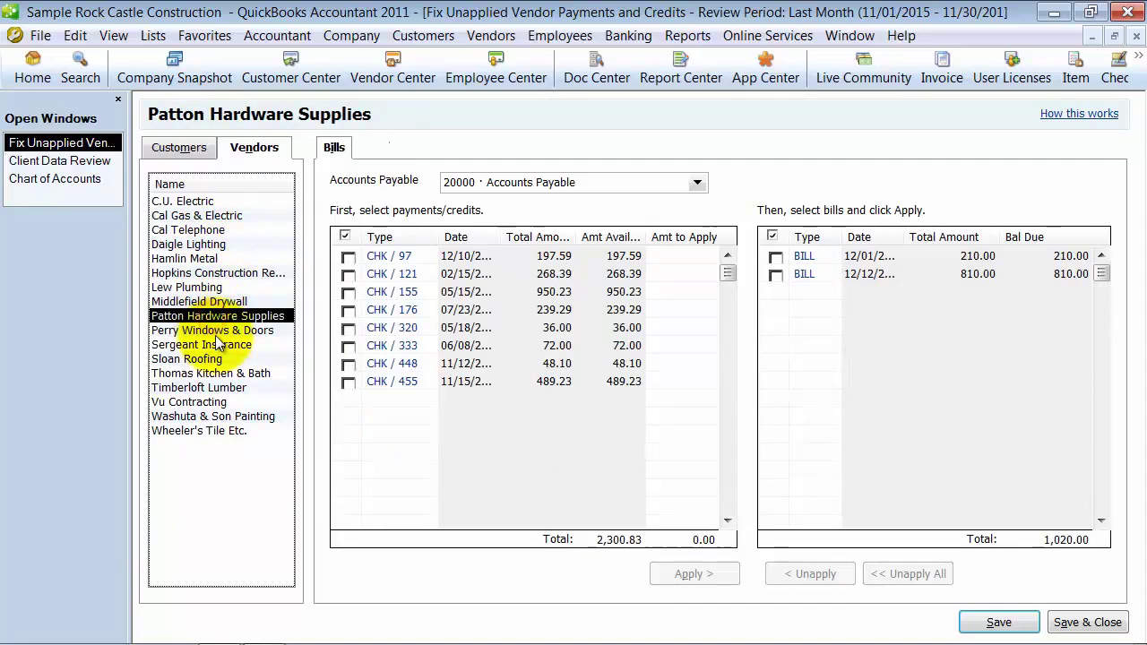
click(217, 346)
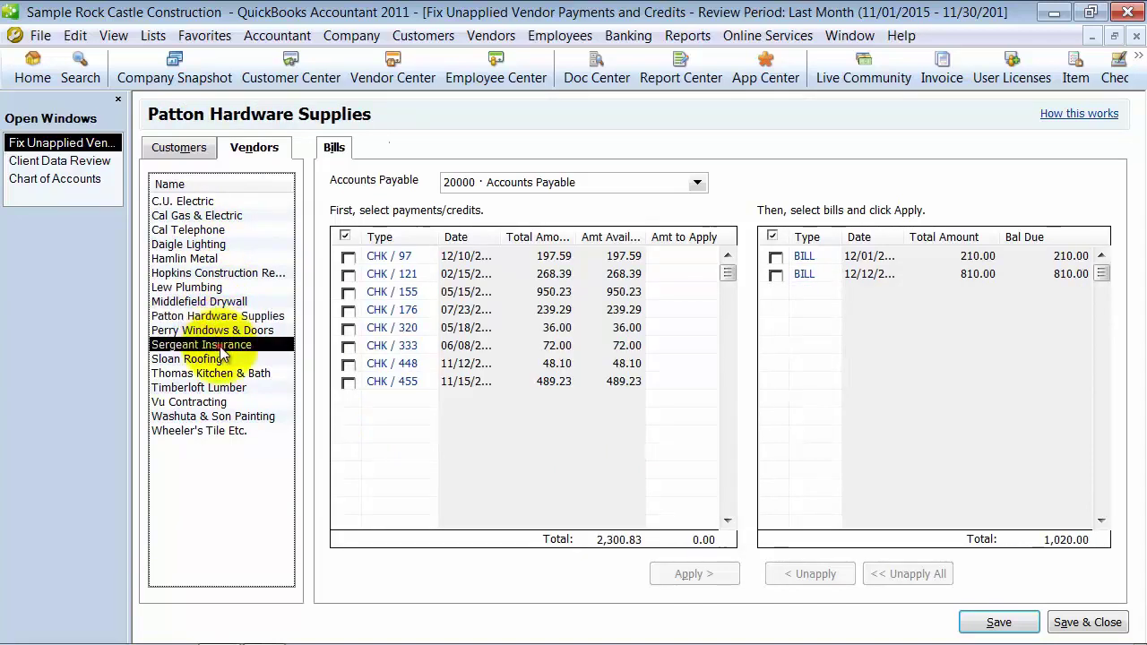
click(214, 331)
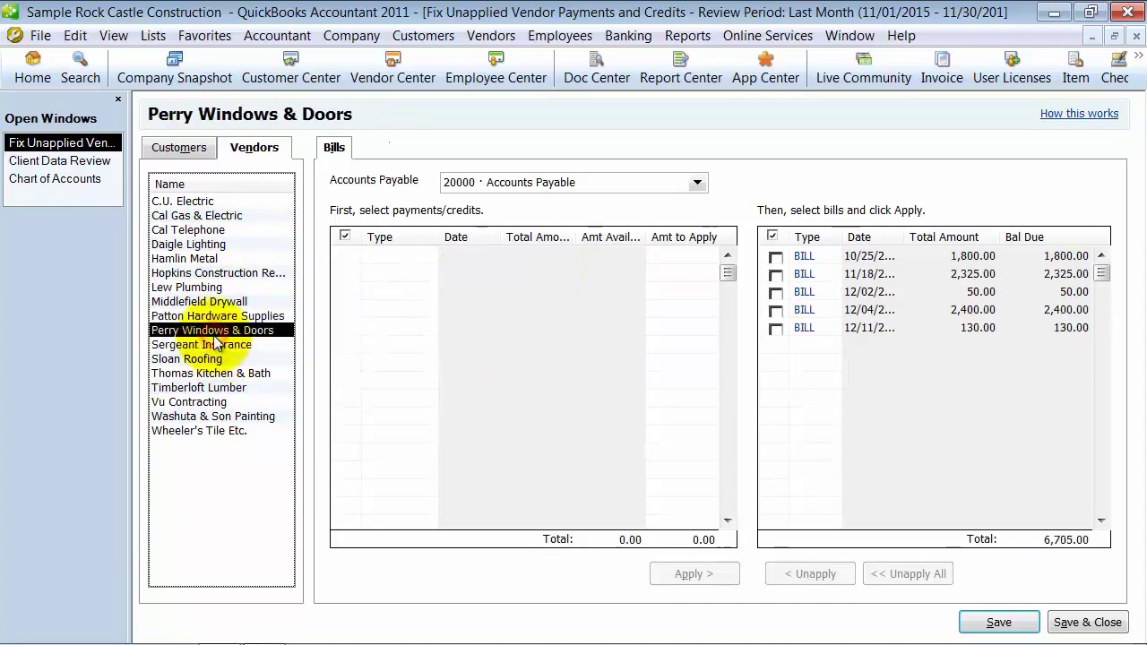
click(216, 360)
click(219, 388)
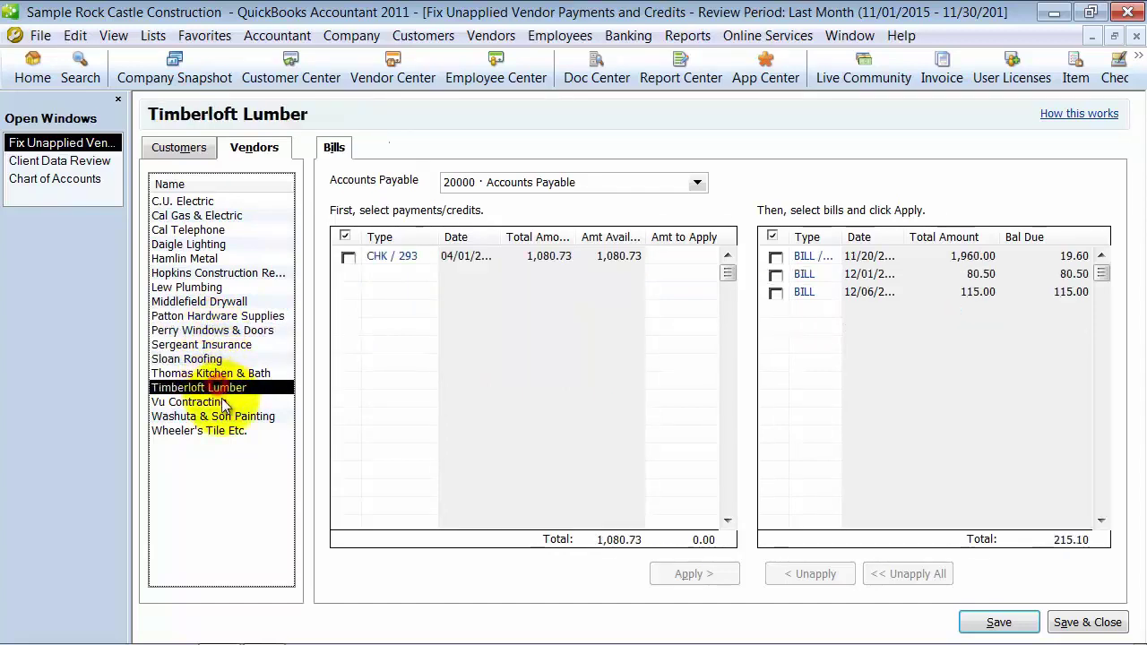
Apply Vu Contracting's check 132 to its 1,250.00 bill and save the link
click(224, 403)
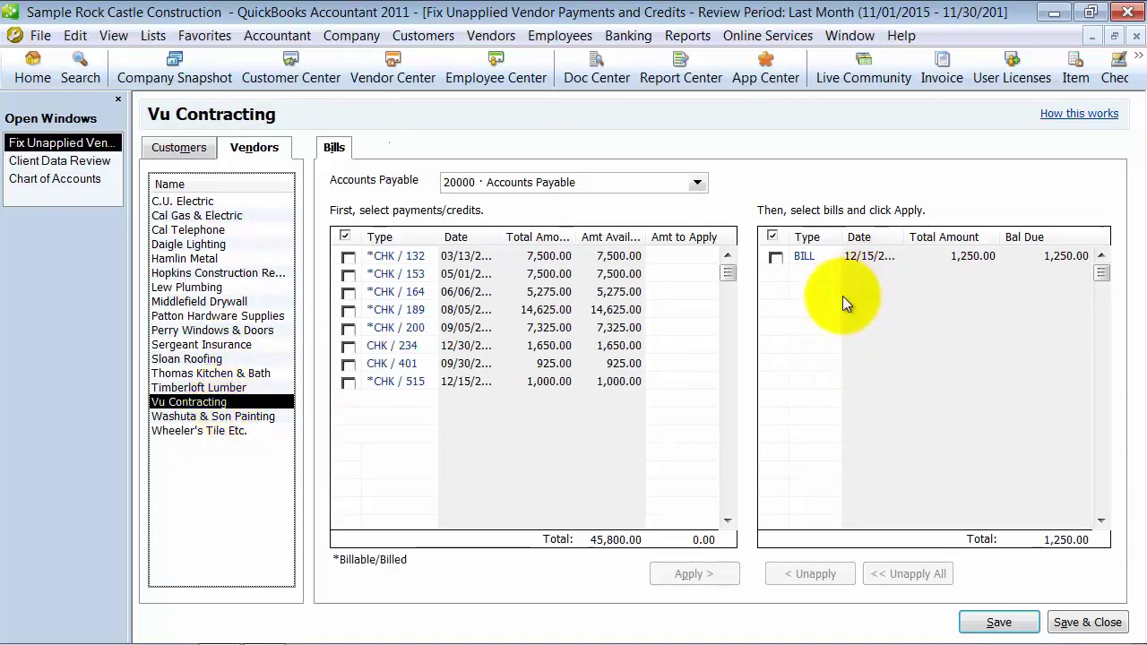
click(787, 264)
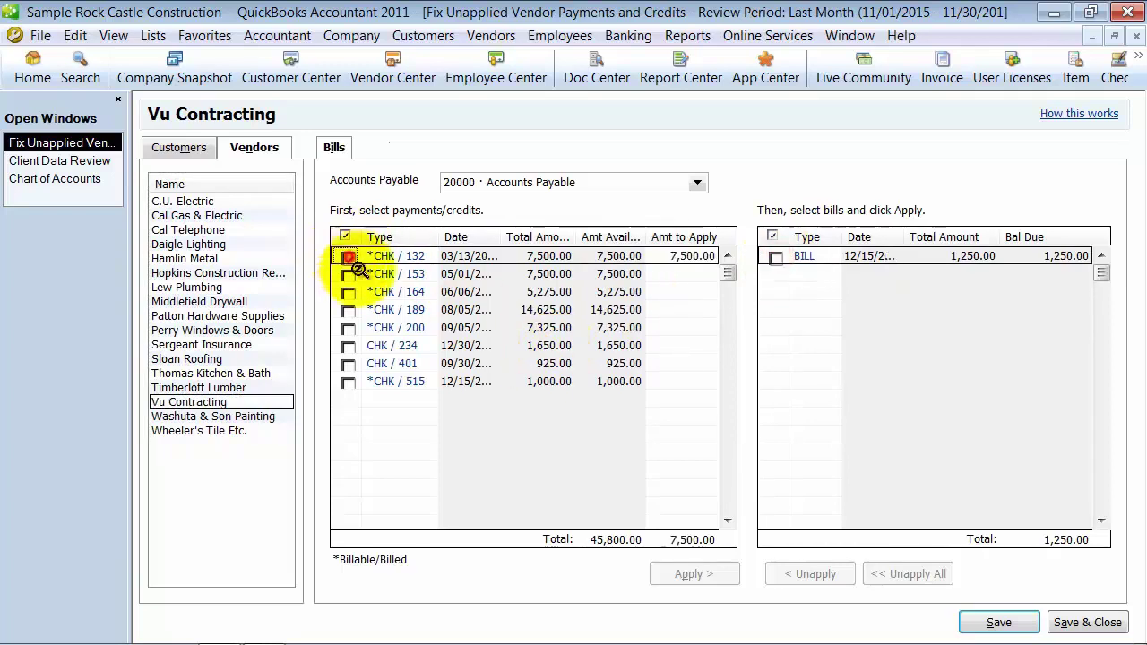
click(776, 257)
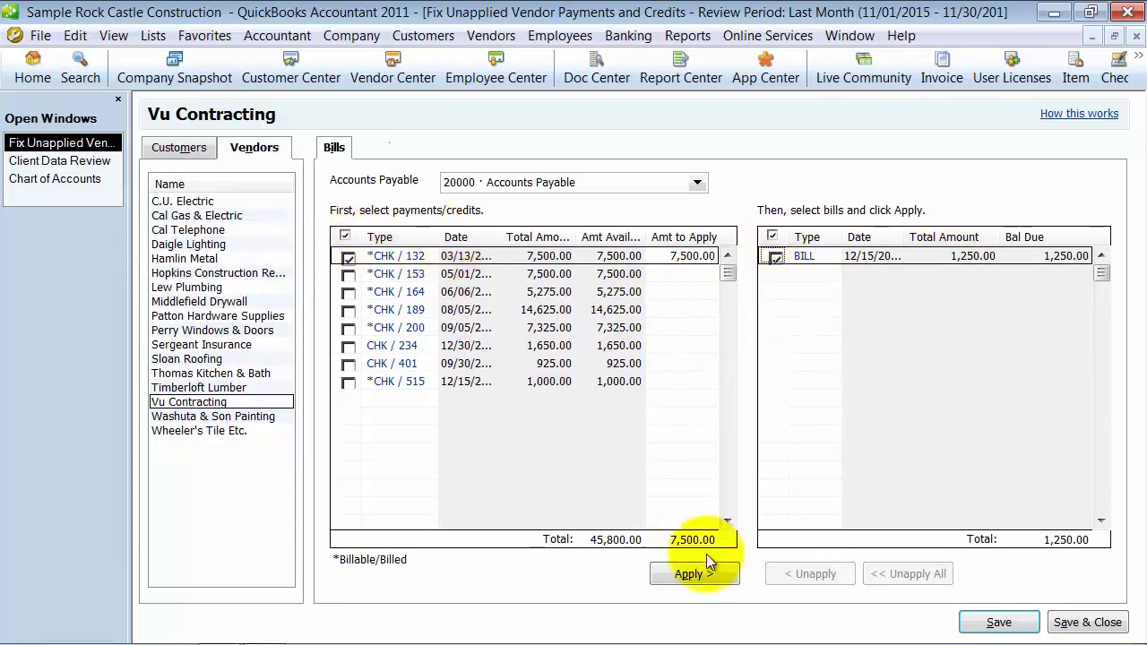
click(690, 574)
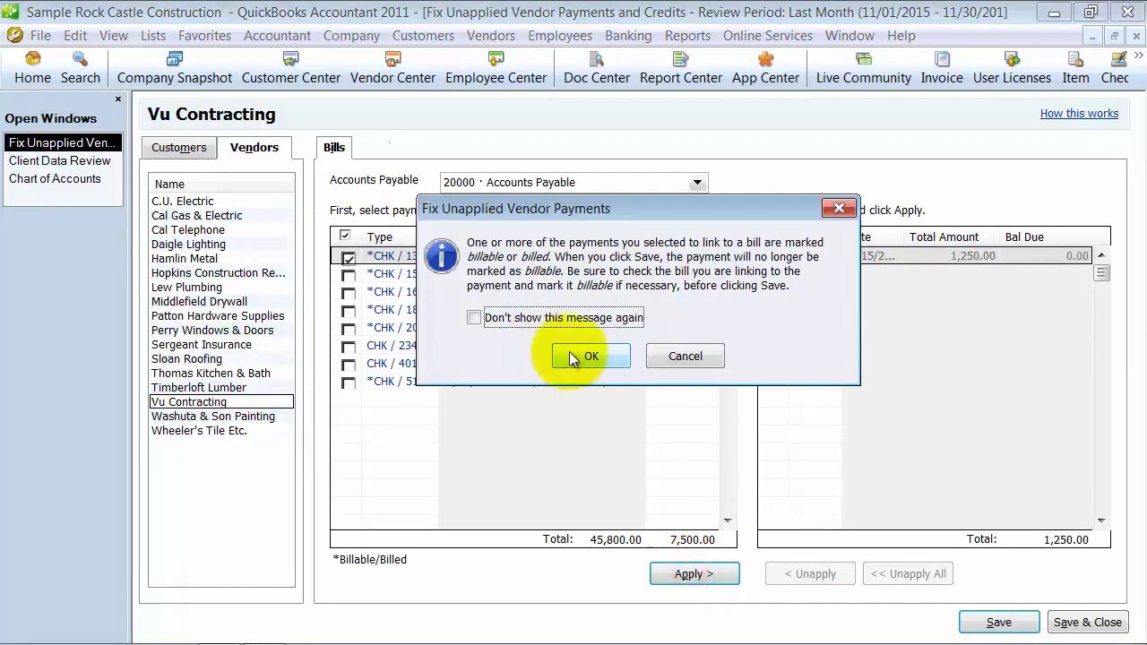
click(589, 357)
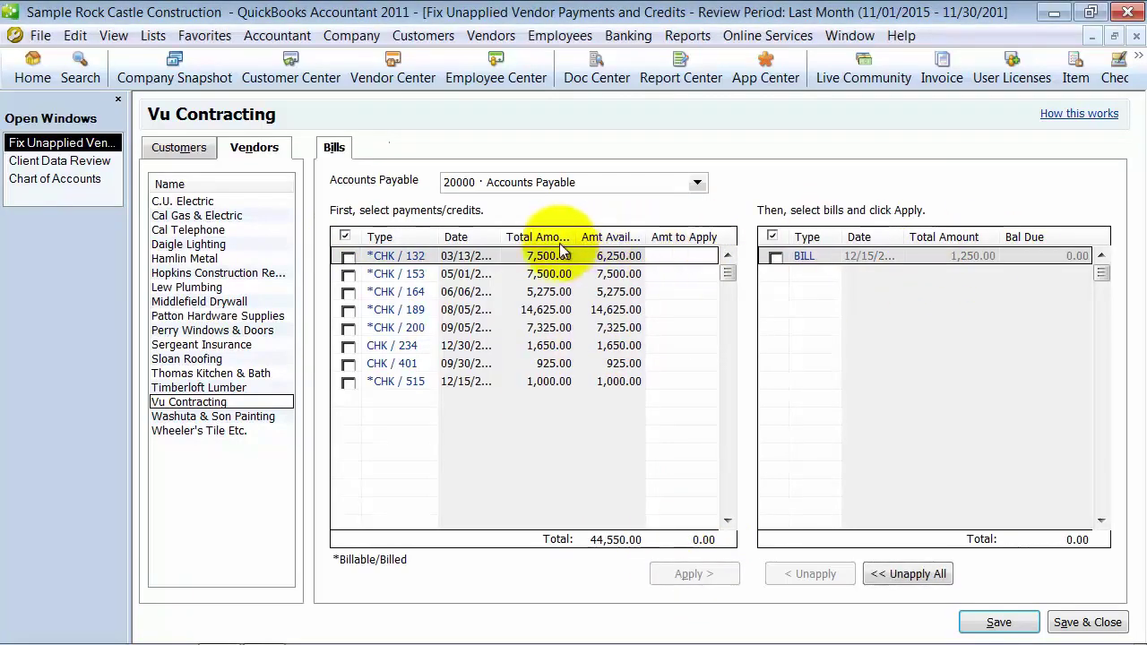
mouse_move(645, 237)
mouse_down()
mouse_move(717, 237)
mouse_move(611, 235)
mouse_move(657, 235)
mouse_up()
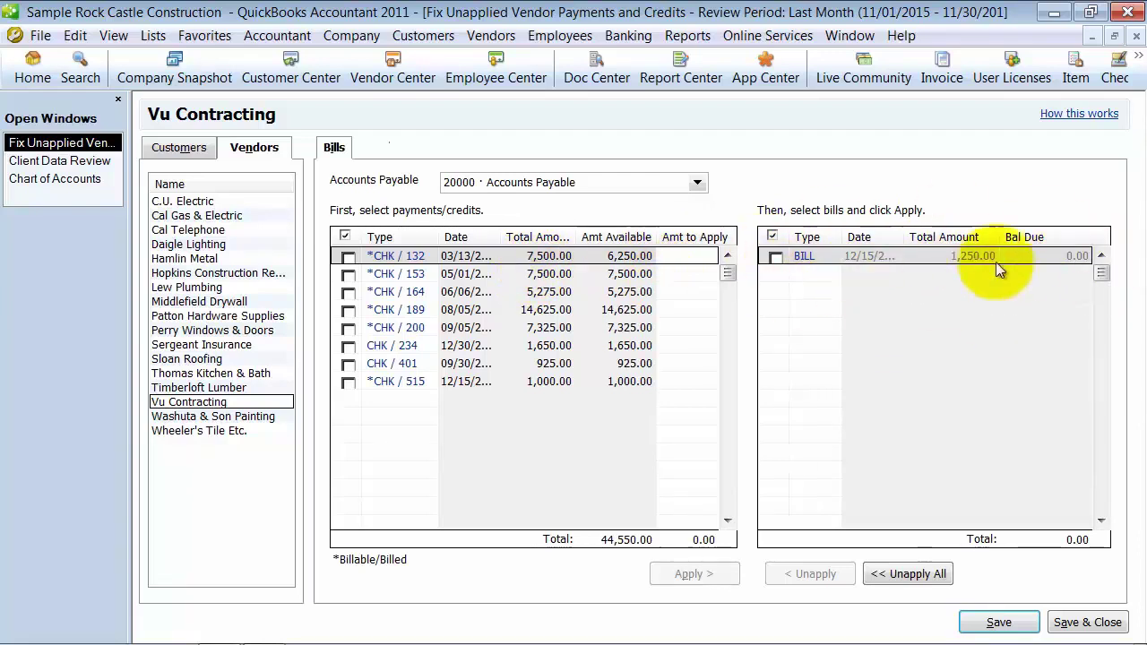
click(987, 630)
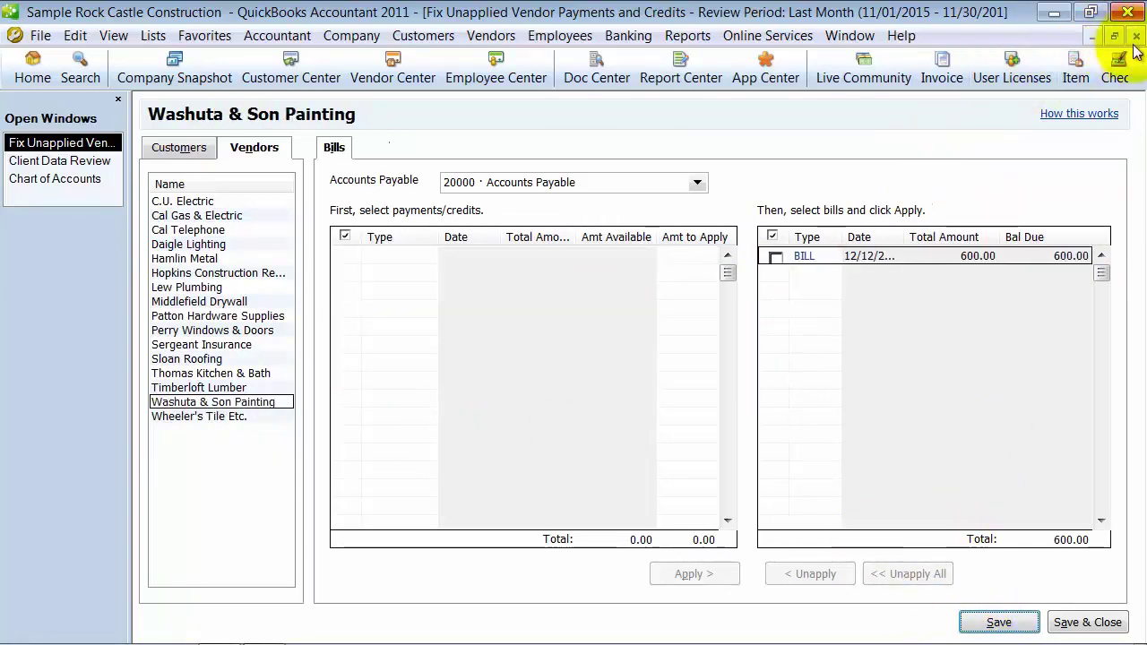
Check the unapplied payments and bills of Middlefield Drywall, Perry Windows & Doors and Timberloft Lumber
click(229, 301)
click(219, 330)
click(215, 387)
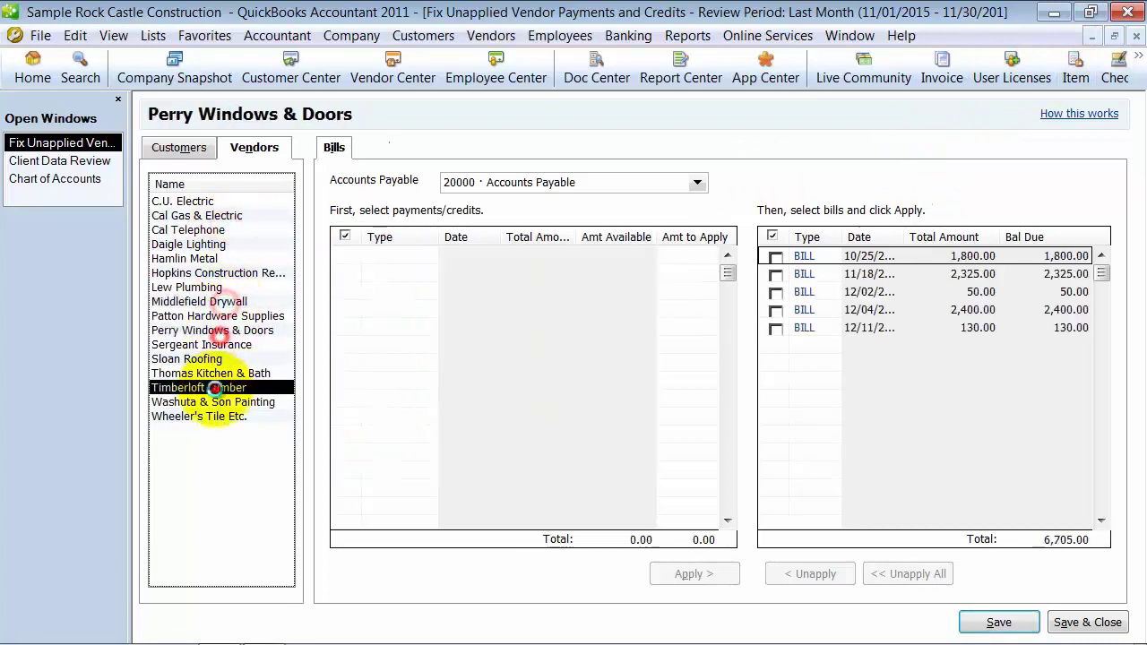
Leave the vendor payments, open Clear Up Undeposited Funds Account, and inspect the 11/15/2015 deposit and the matching customer payment of 5,000.00
click(1137, 36)
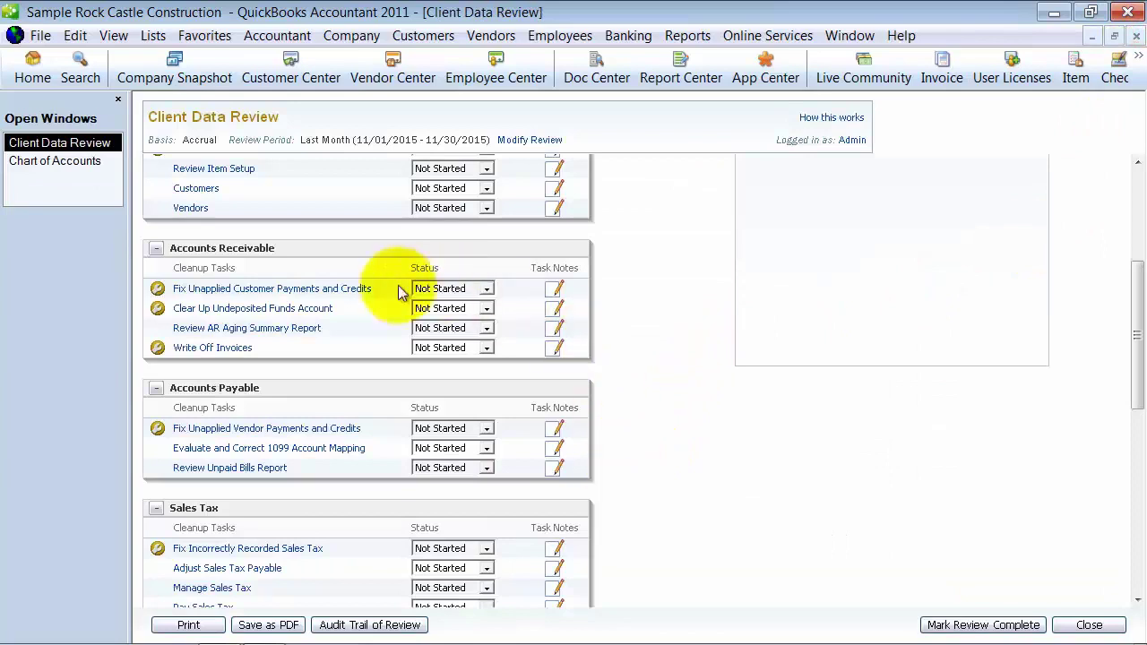
click(231, 311)
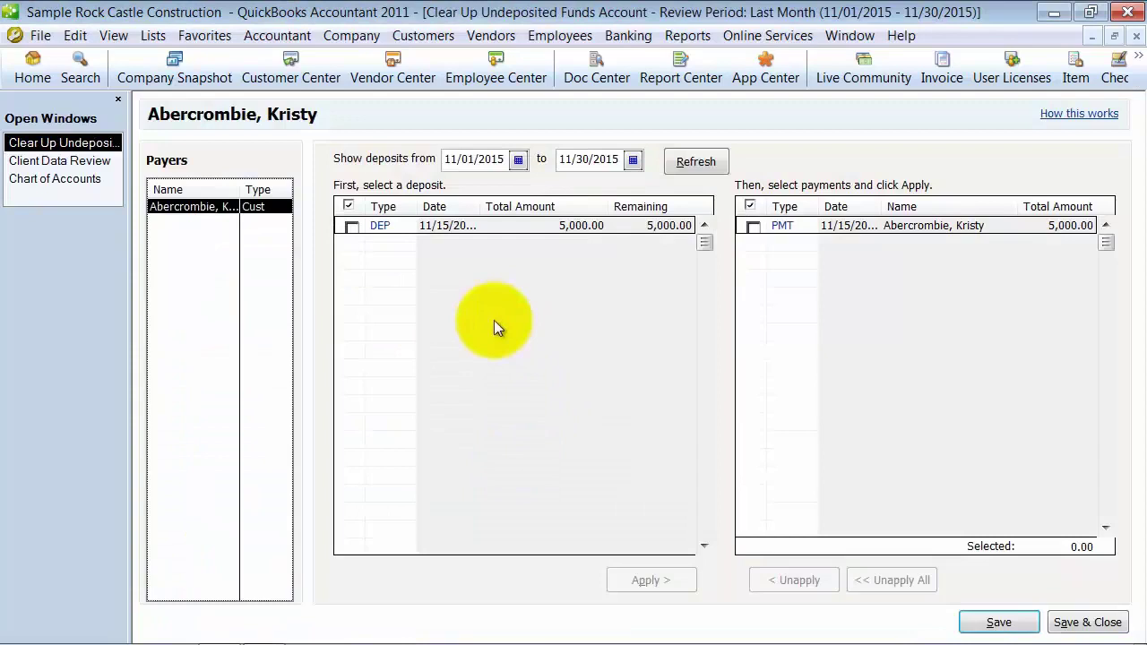
click(351, 225)
click(351, 226)
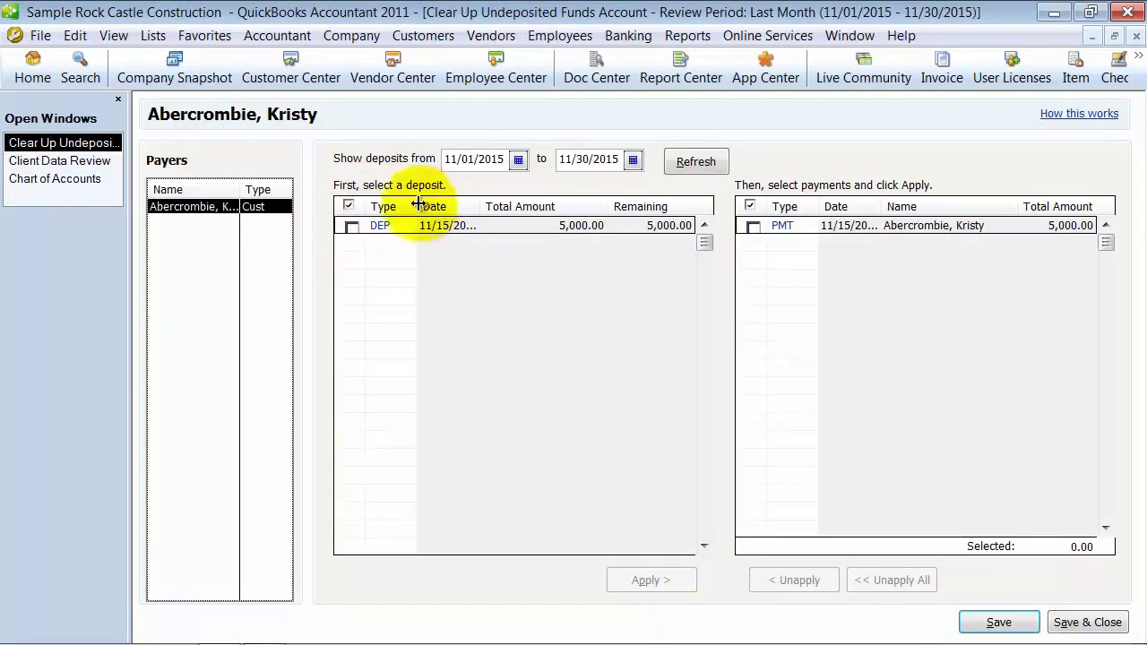
click(379, 225)
double_click(379, 225)
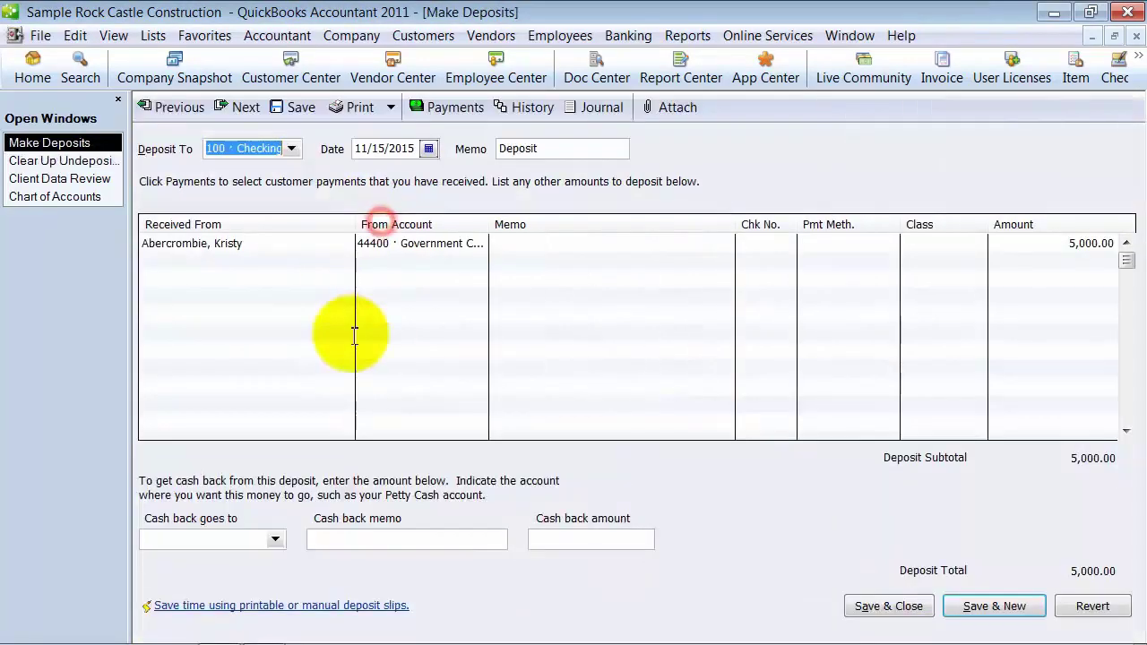
click(280, 243)
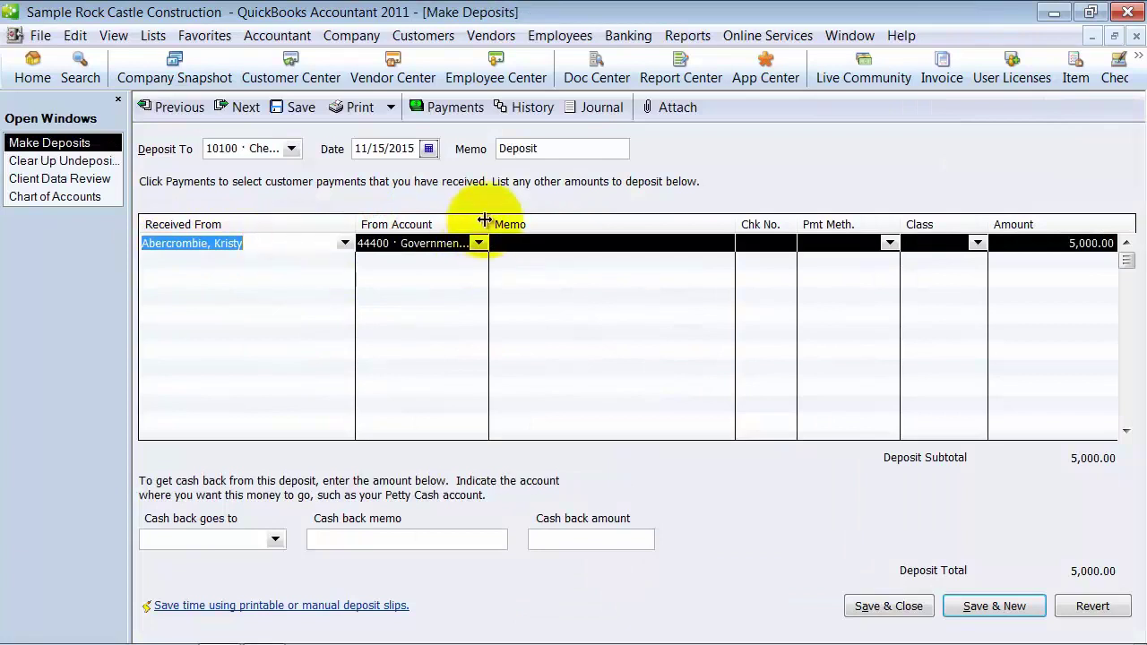
drag(488, 224, 530, 223)
click(888, 605)
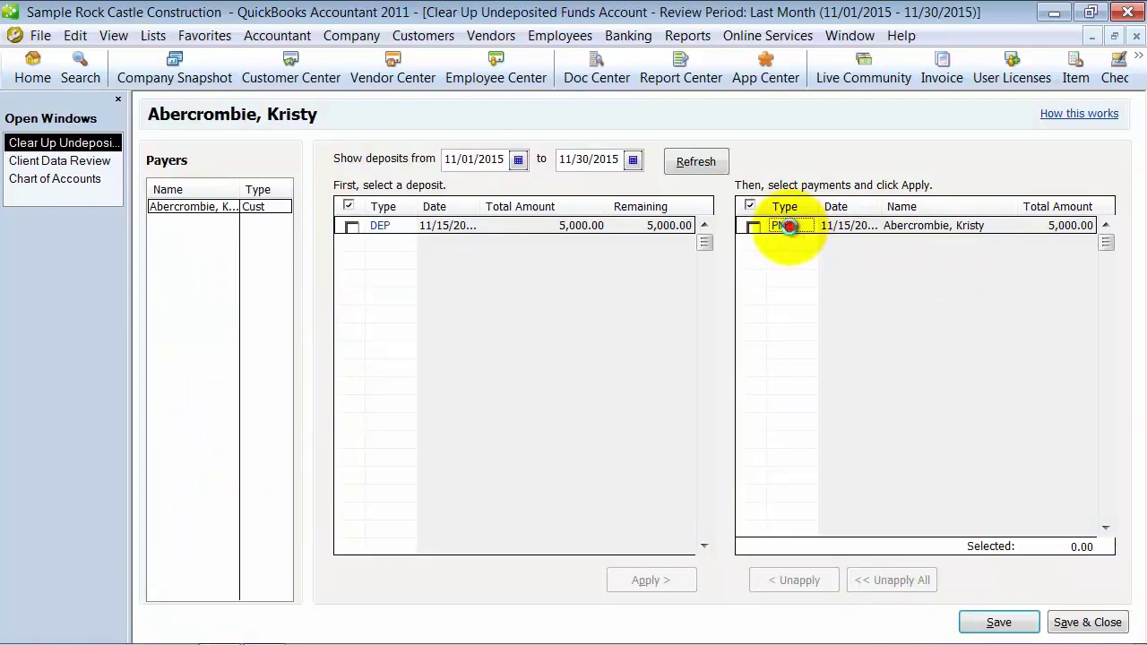
double_click(788, 225)
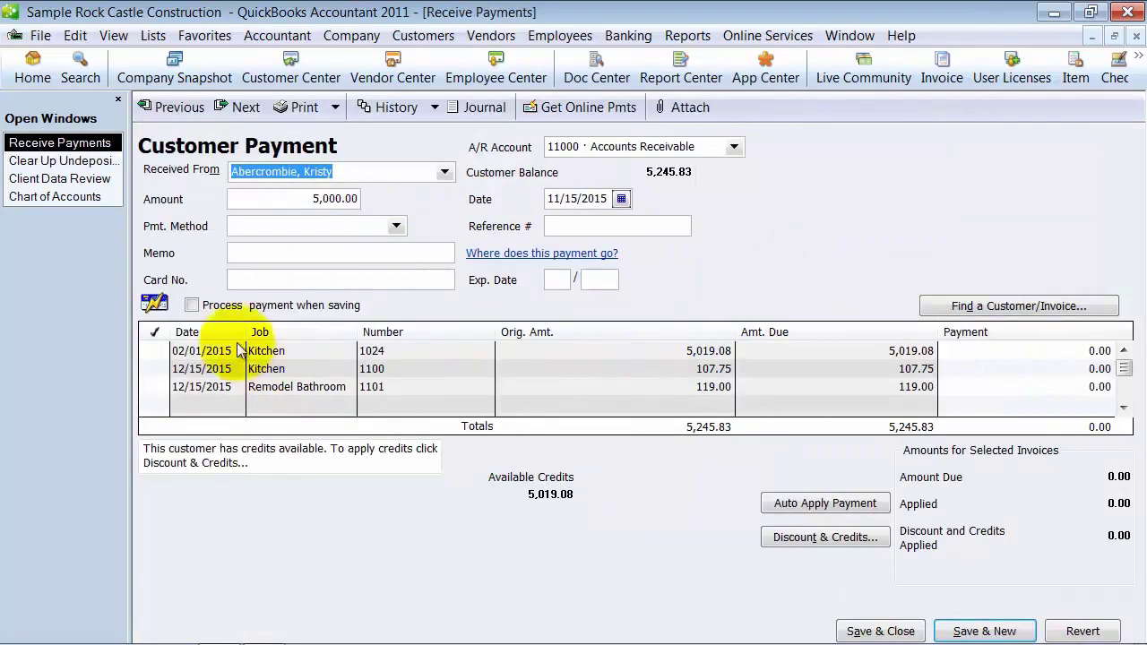
click(881, 632)
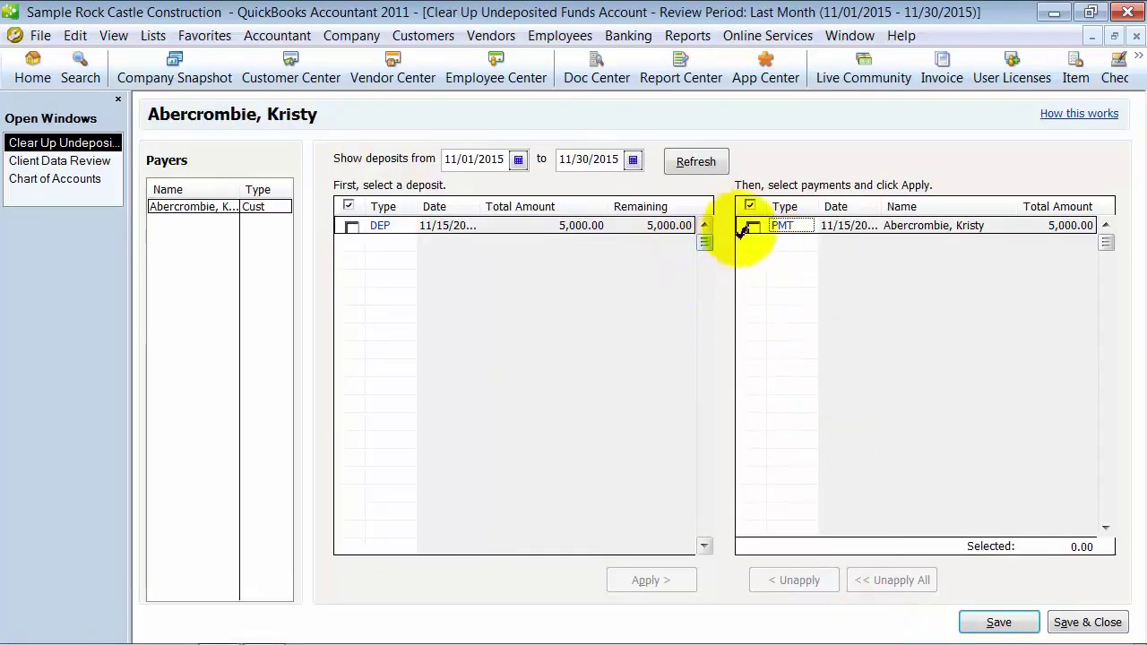
Apply the customer's 5,000.00 payment to the 11/15/2015 deposit, save the link, and return to the review checklist
click(752, 226)
click(350, 227)
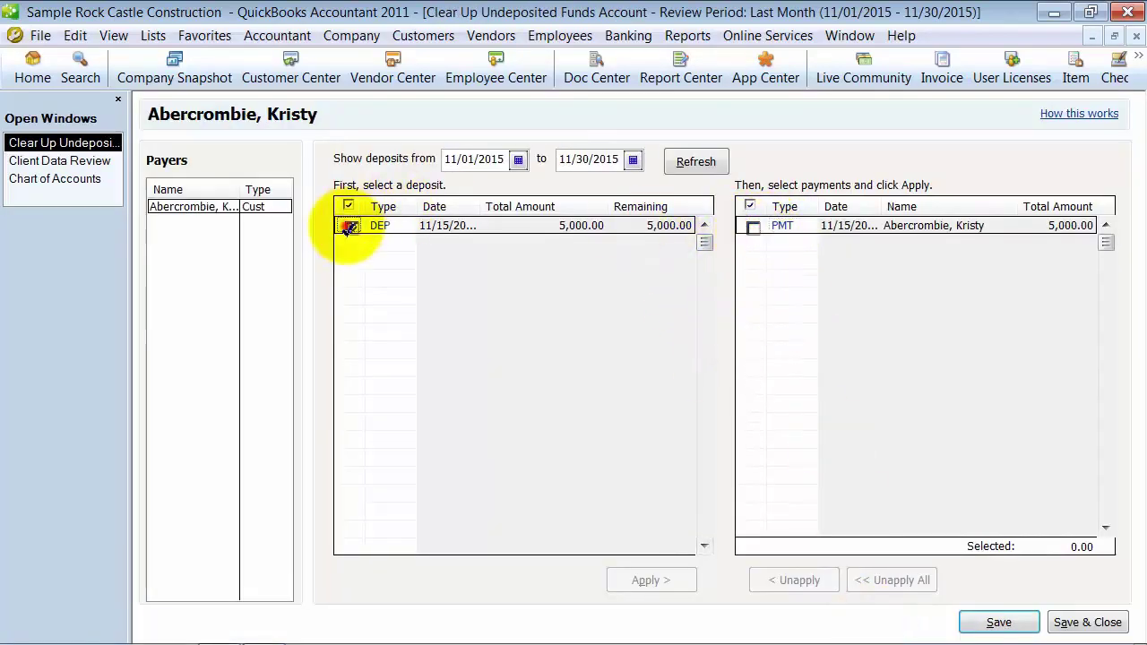
click(753, 226)
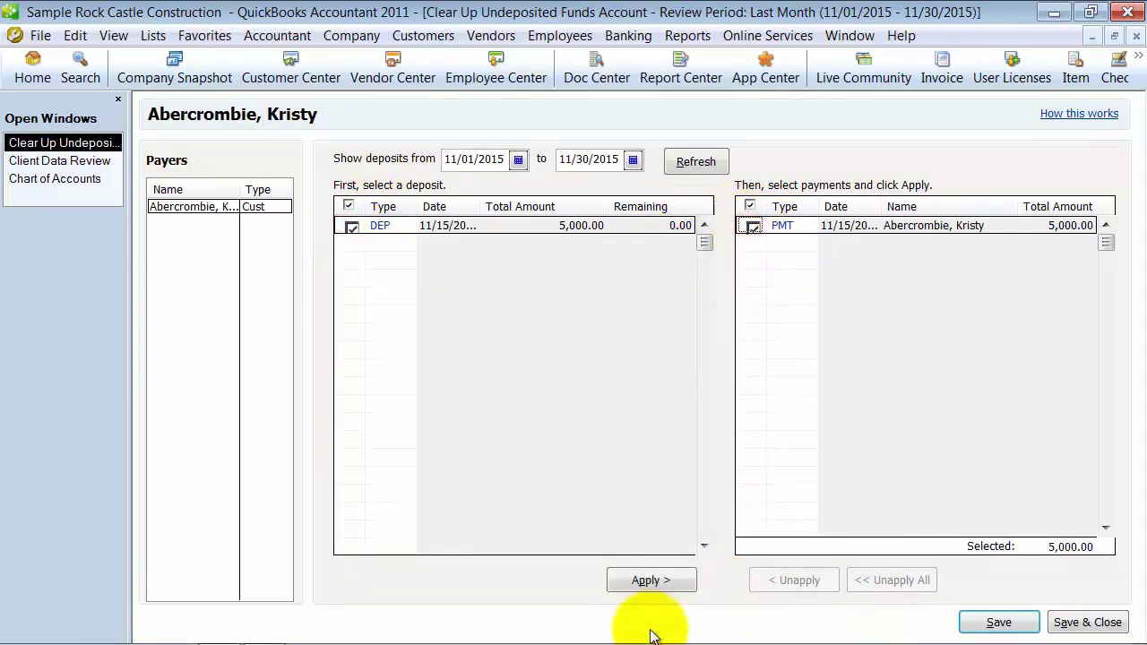
click(650, 581)
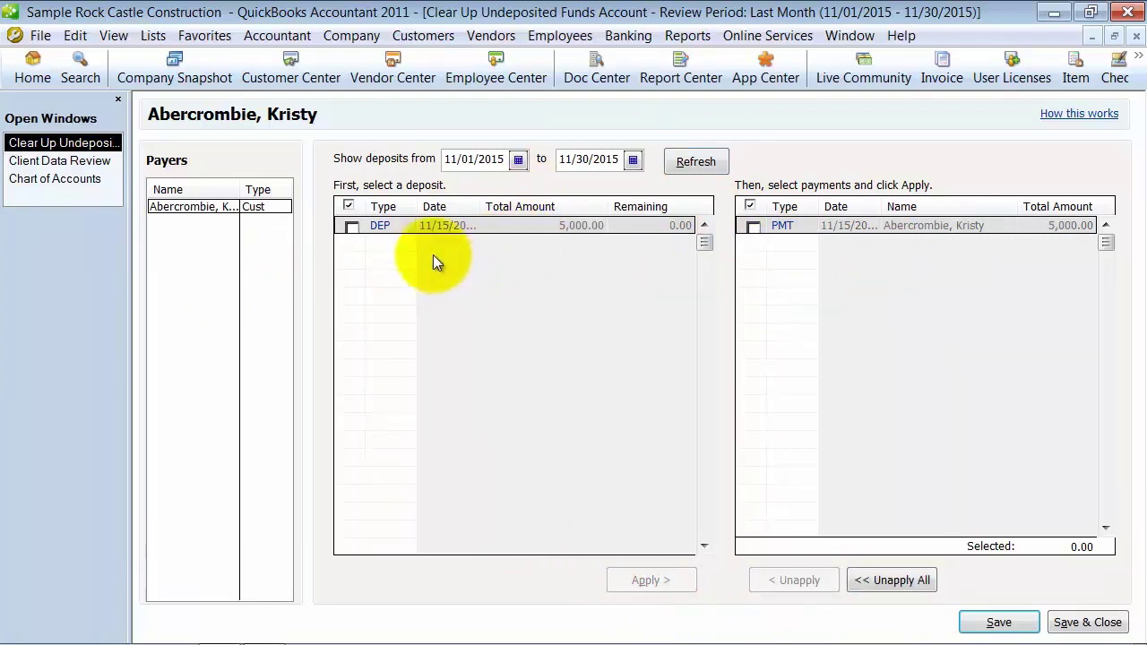
click(995, 622)
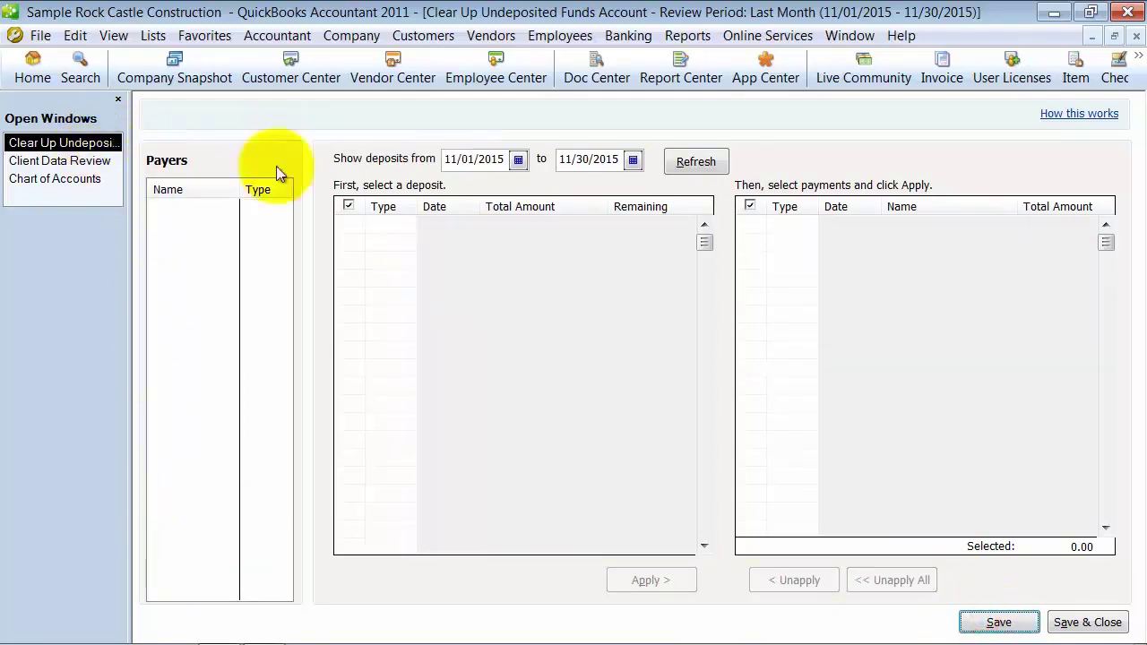
click(1136, 36)
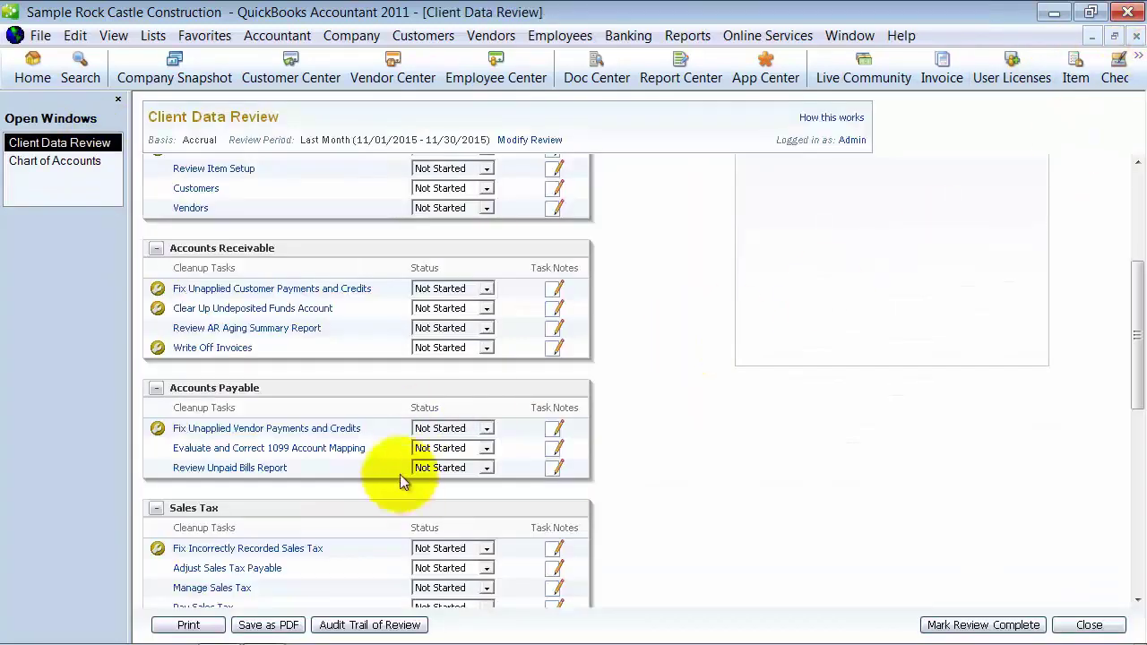
Open Write Off Invoices and filter for all charges up to 11/01/2015 with a balance due less than 5,000.00
click(204, 349)
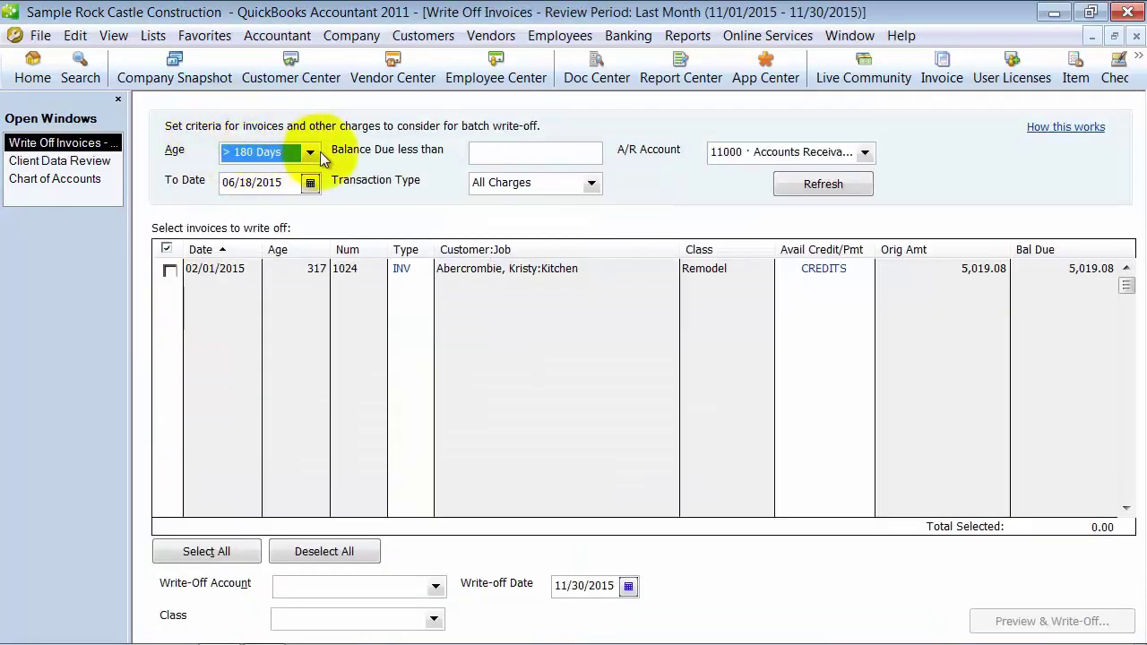
click(293, 190)
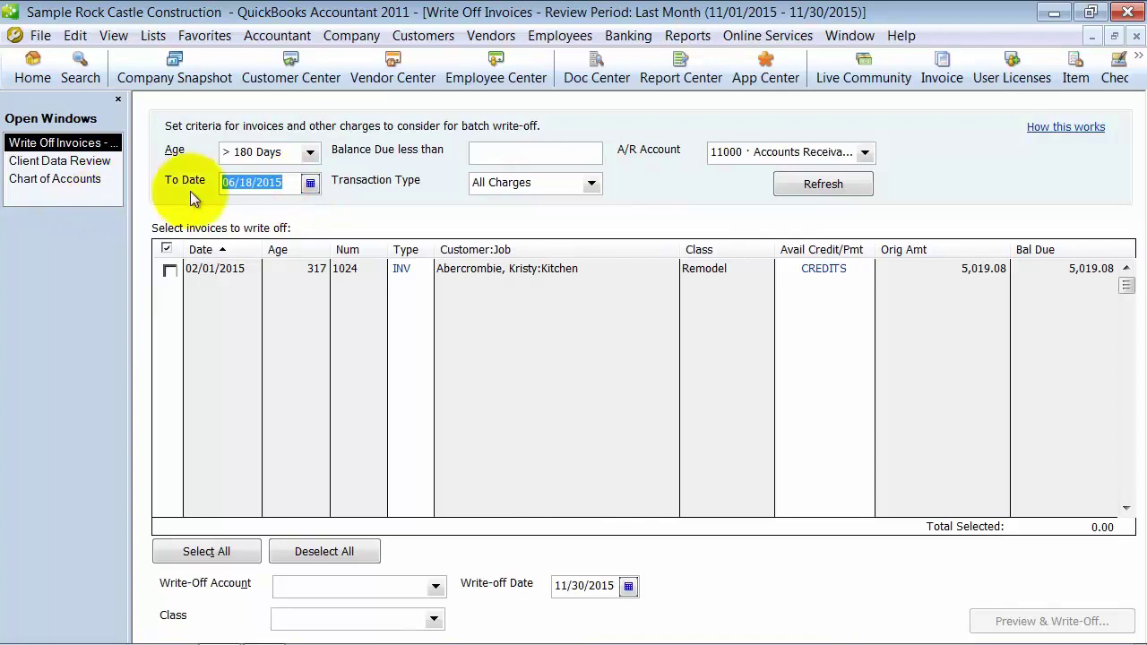
text(1)
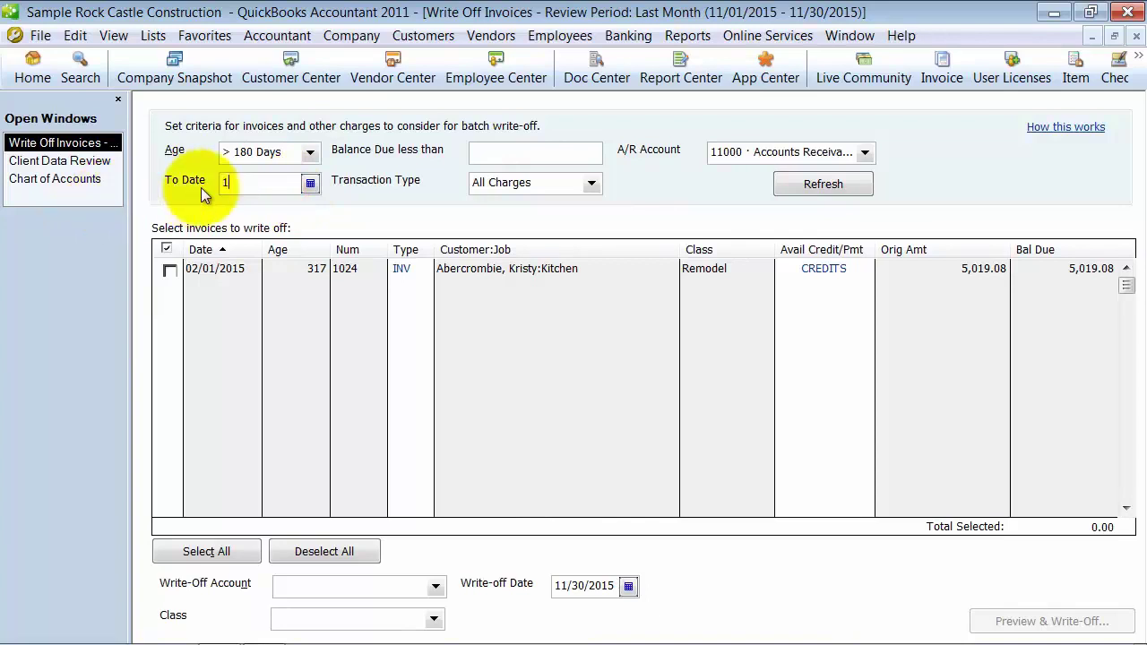
text(1/1/2015)
key(Tab)
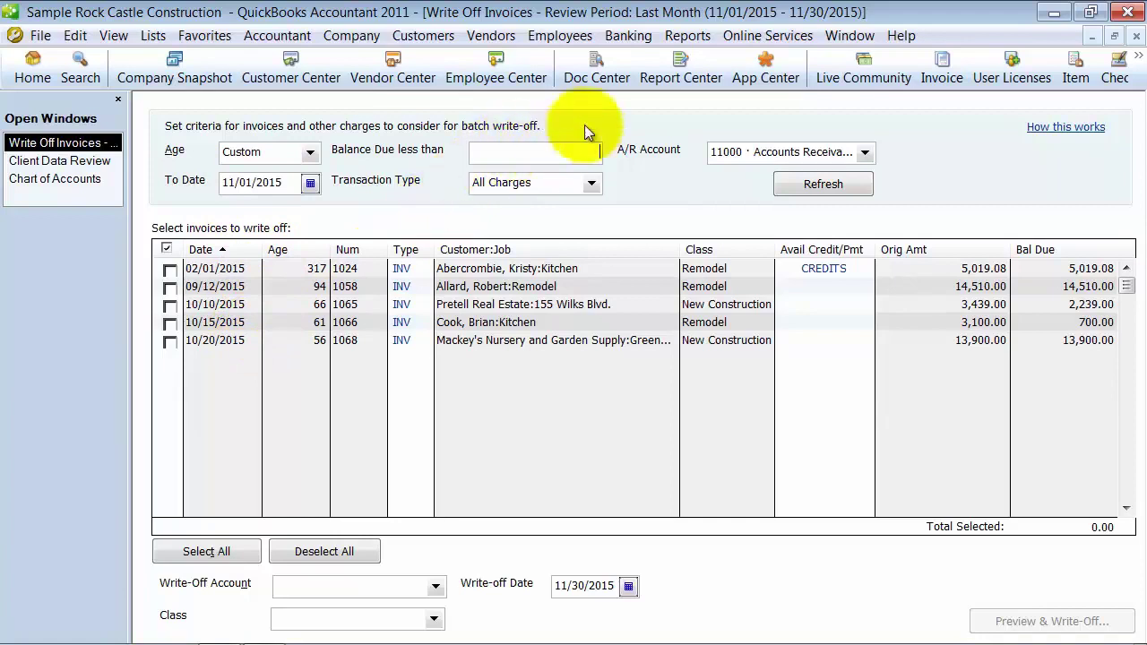
text(5000)
key(Tab)
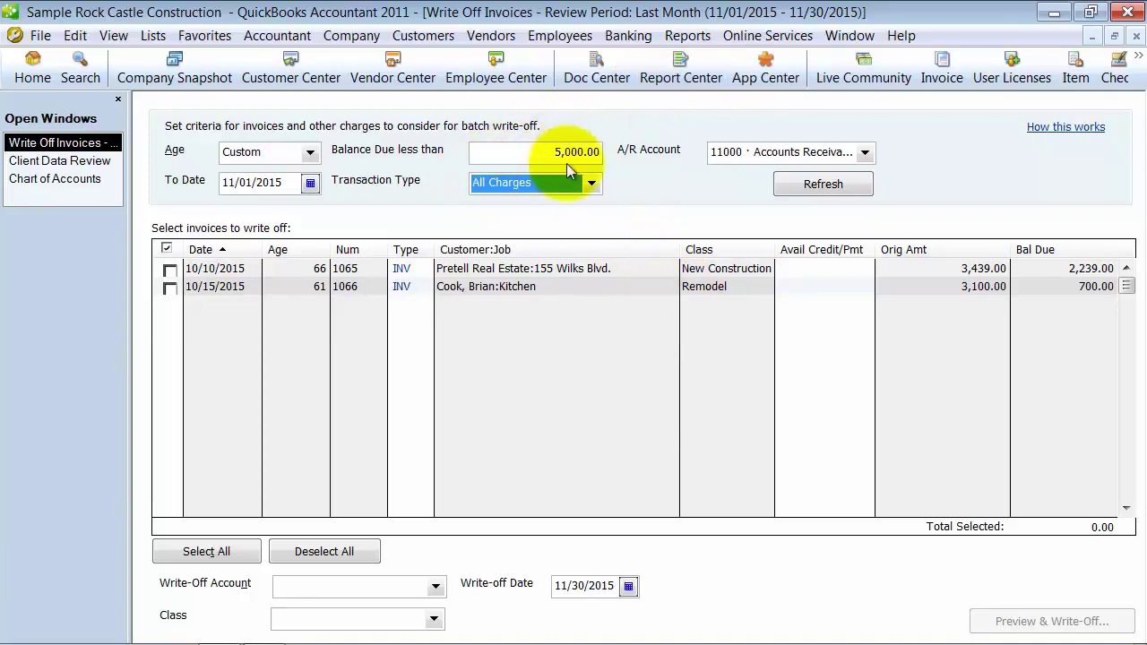
click(592, 183)
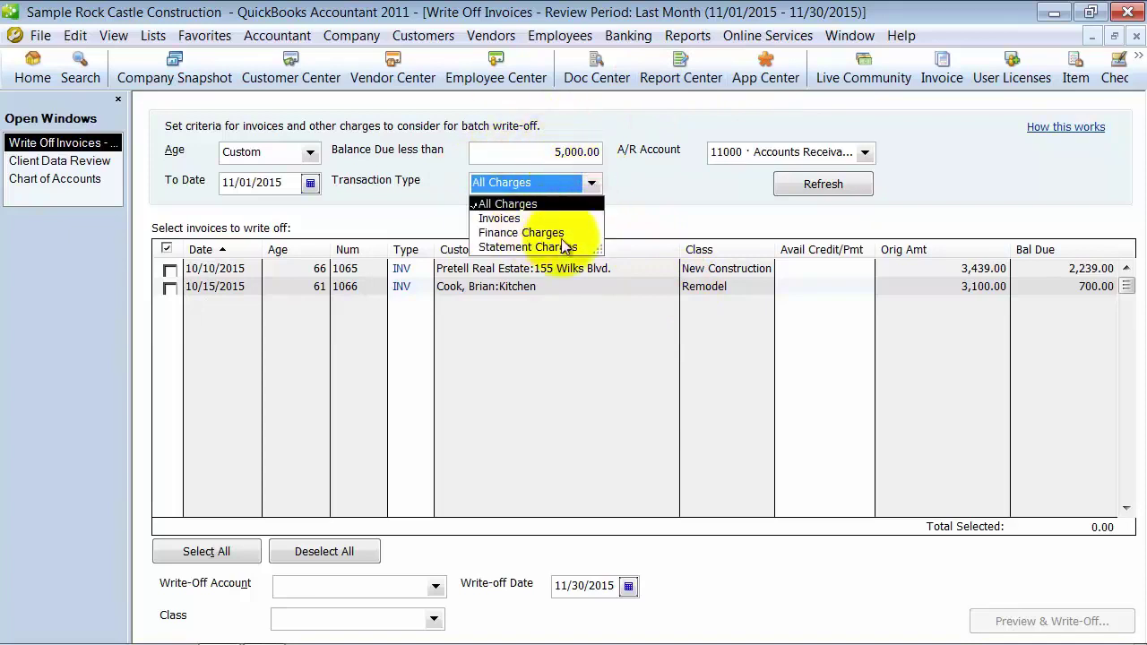
click(587, 187)
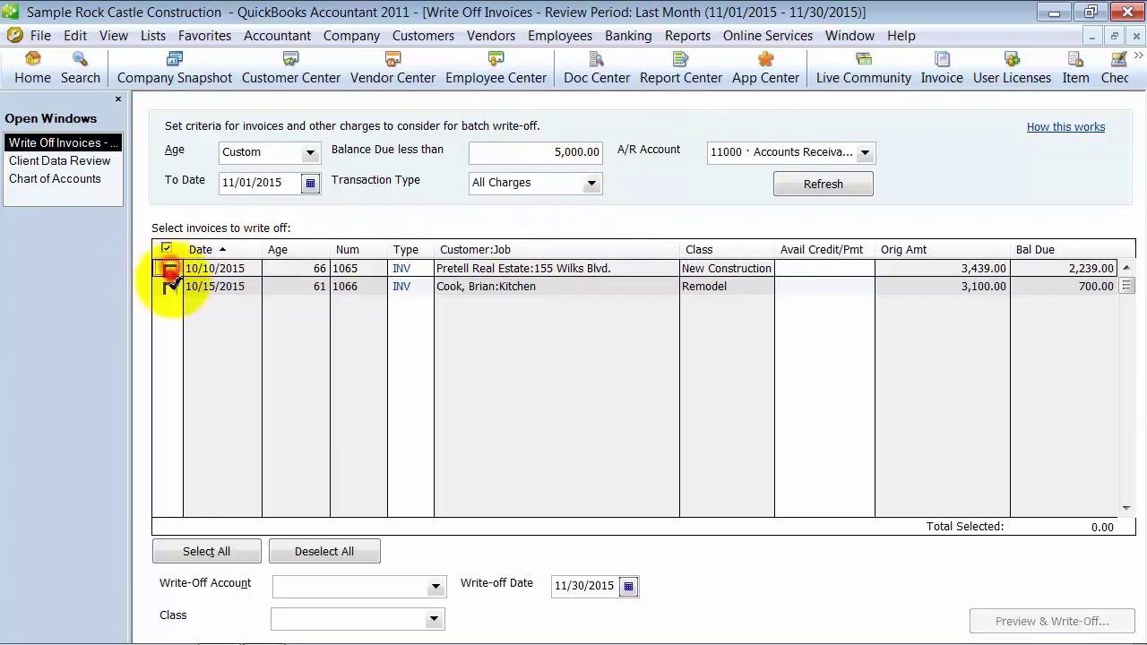
Select the 10/10/2015 and 10/15/2015 invoices for write-off, using the Bad debt account and the Overhead class
click(170, 288)
click(170, 269)
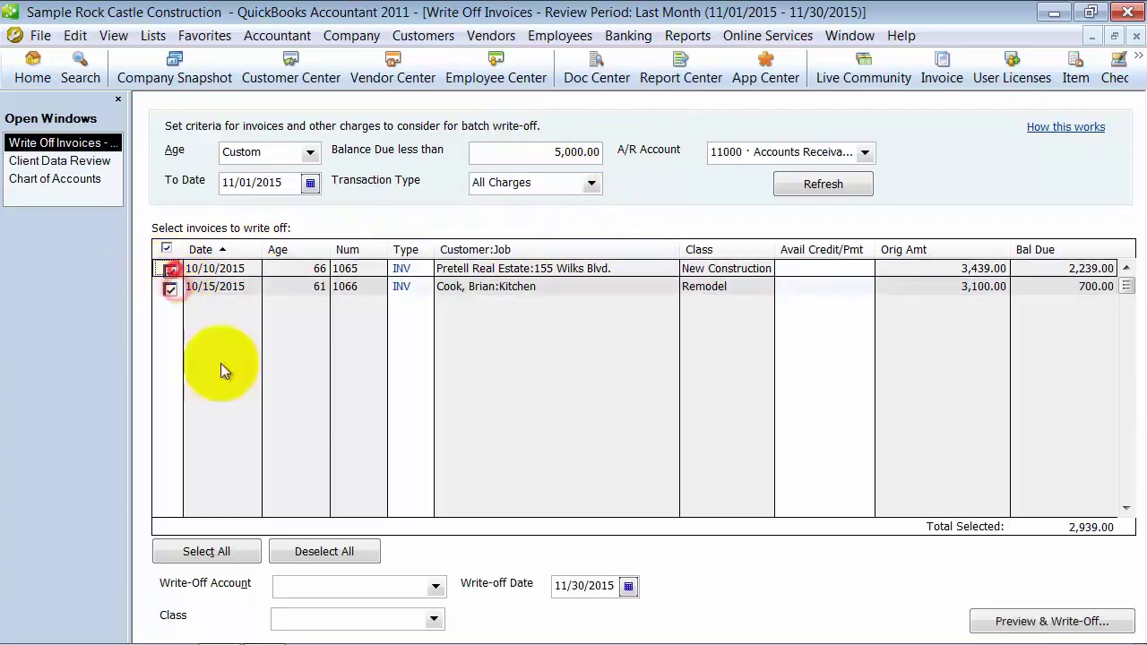
click(434, 587)
click(340, 352)
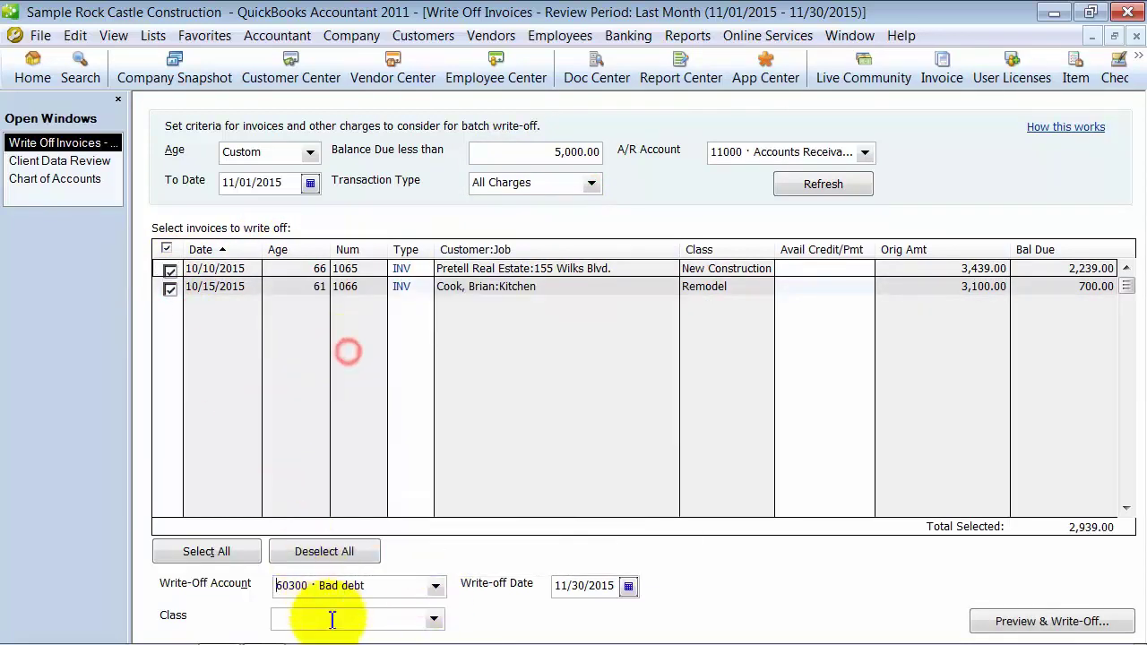
click(434, 619)
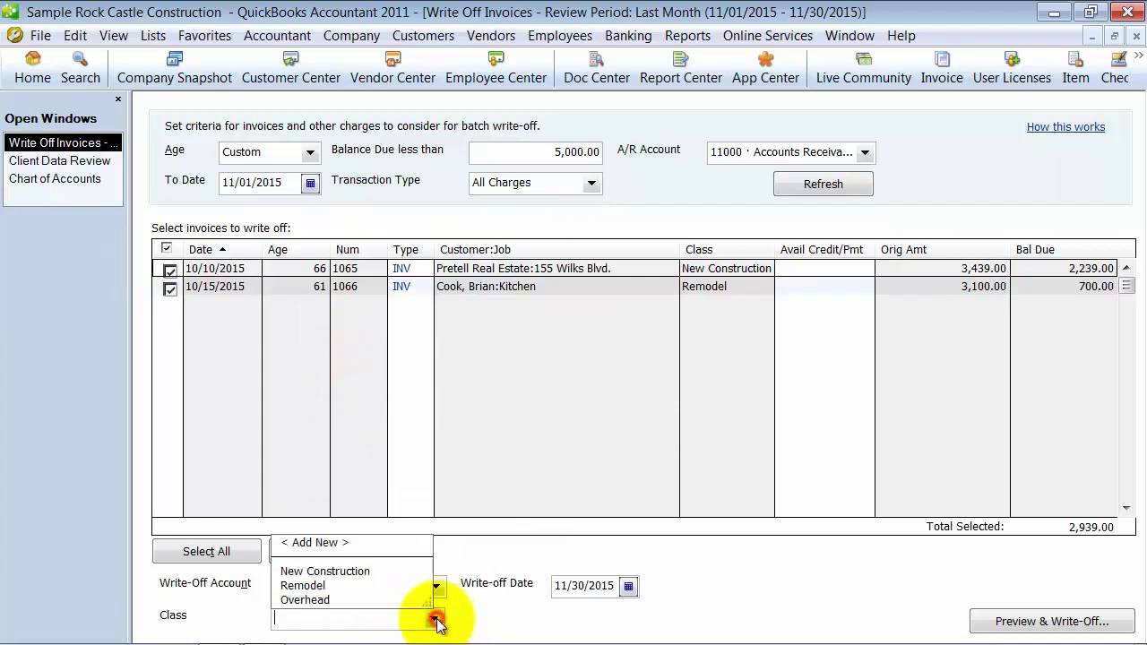
click(304, 598)
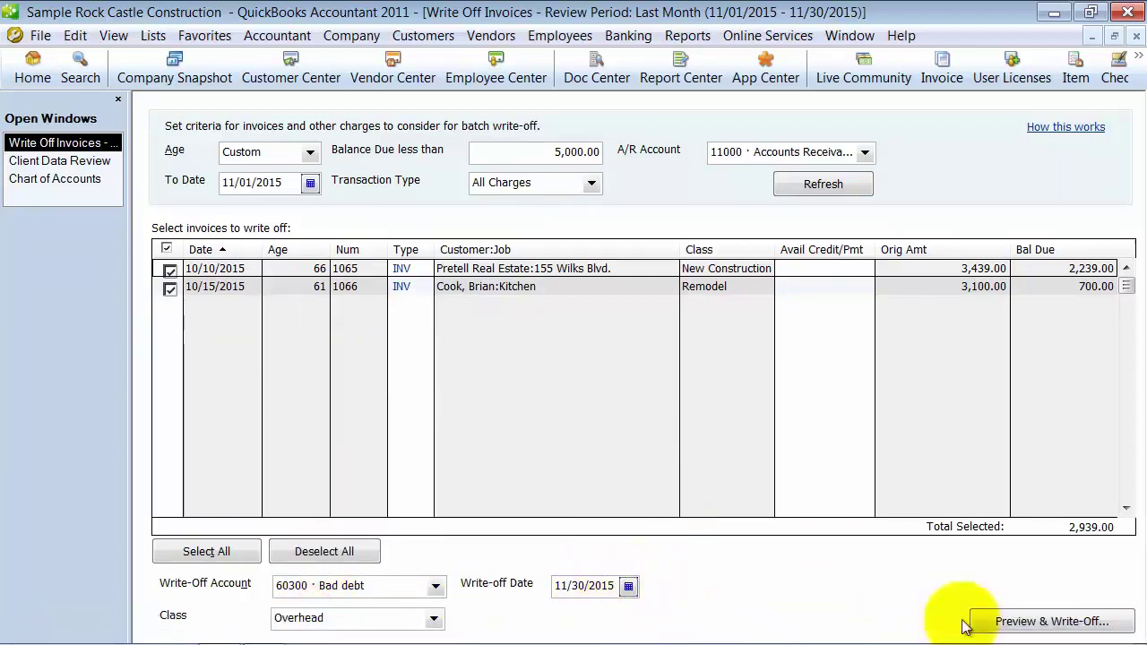
Preview and write off the two selected invoices, closing the write-off form and its completion report
click(1059, 619)
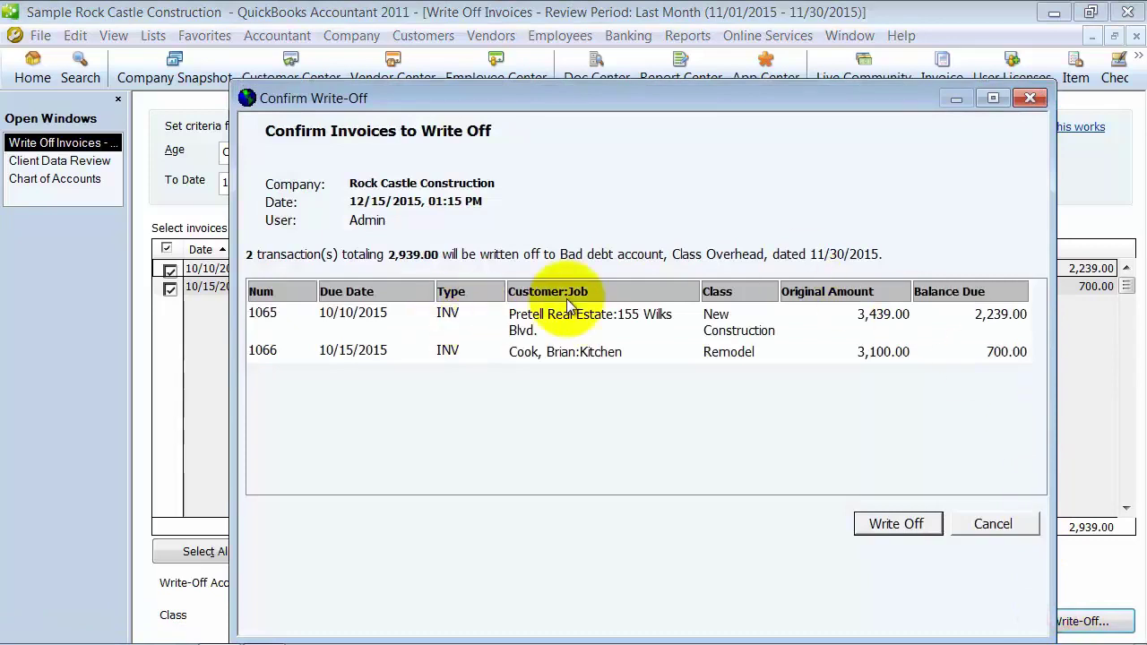
click(895, 530)
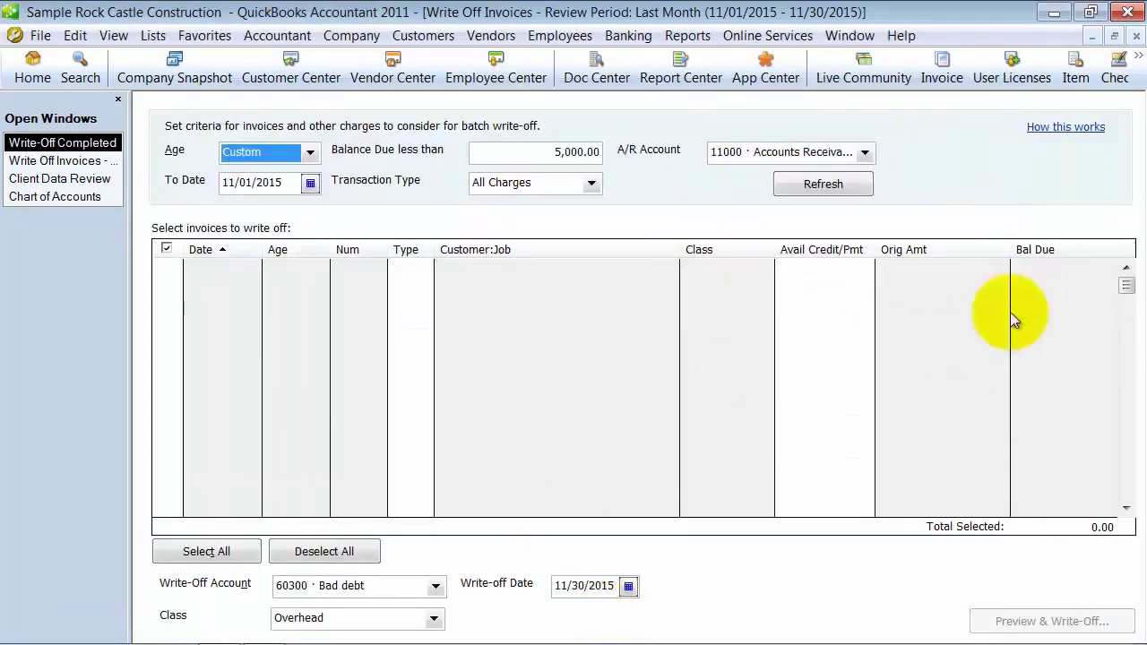
click(1137, 36)
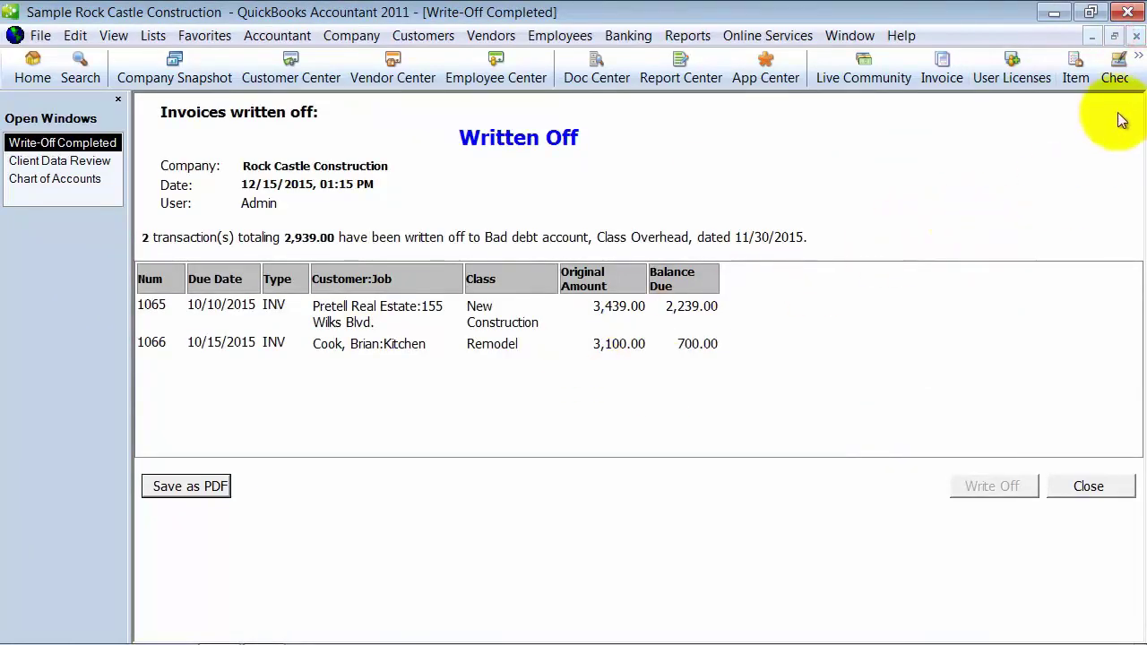
click(1136, 36)
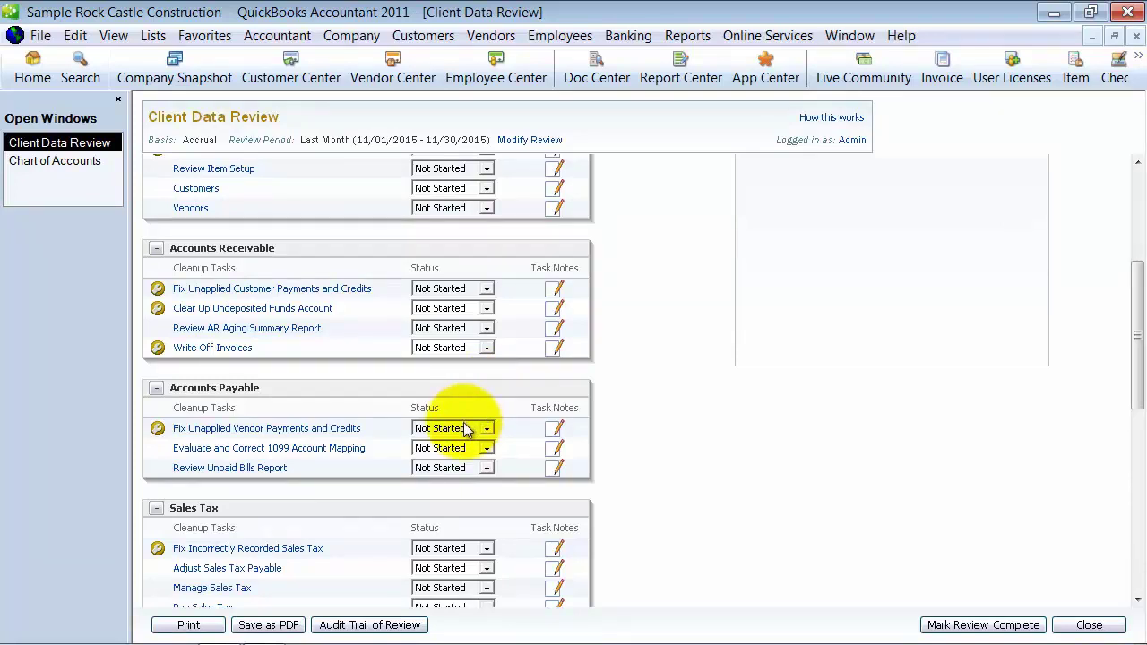
Review the Accounts Payable and Sales Tax cleanup tasks, and look at the sales tax commands available for vendors
scroll(418, 474, down, 3)
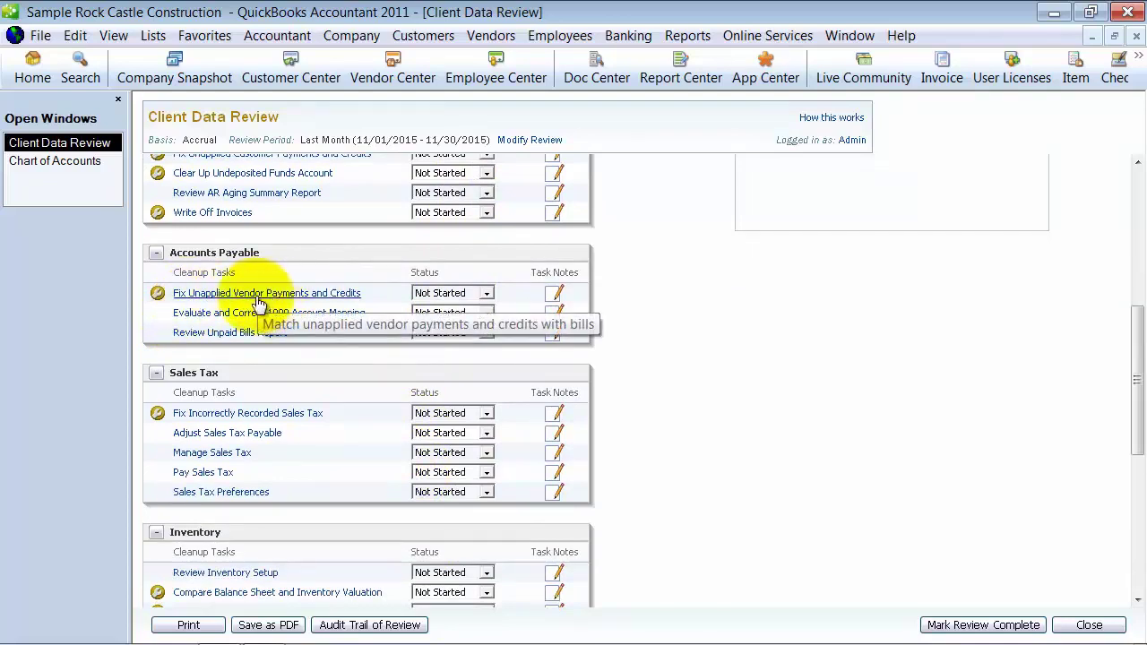
scroll(304, 296, up, 1)
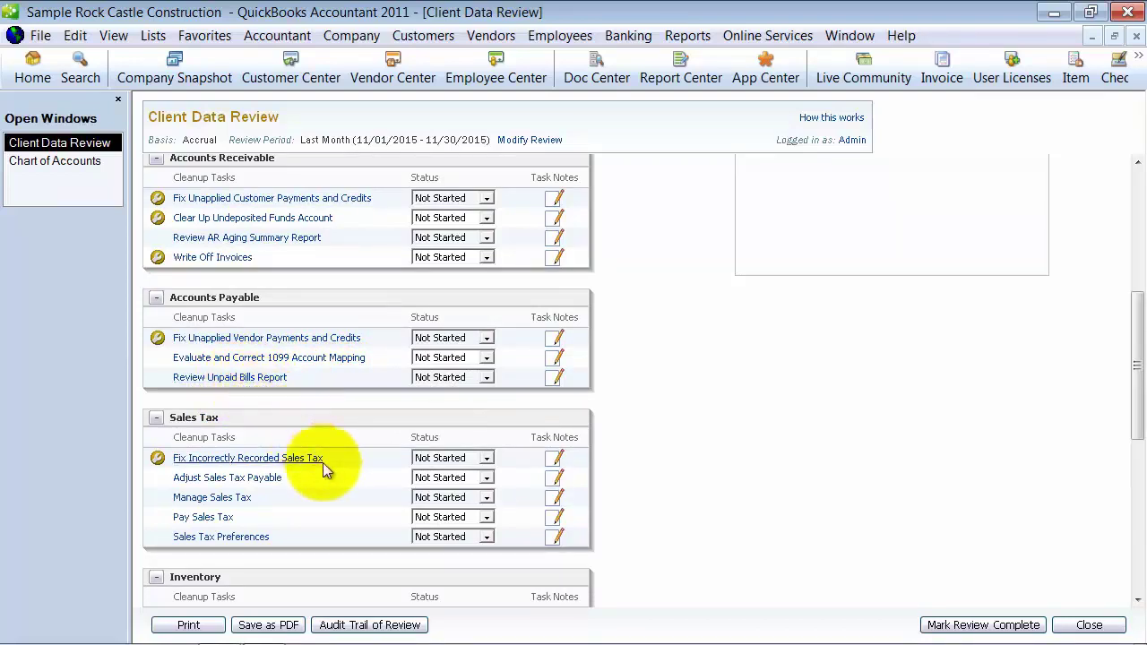
scroll(327, 470, down, 3)
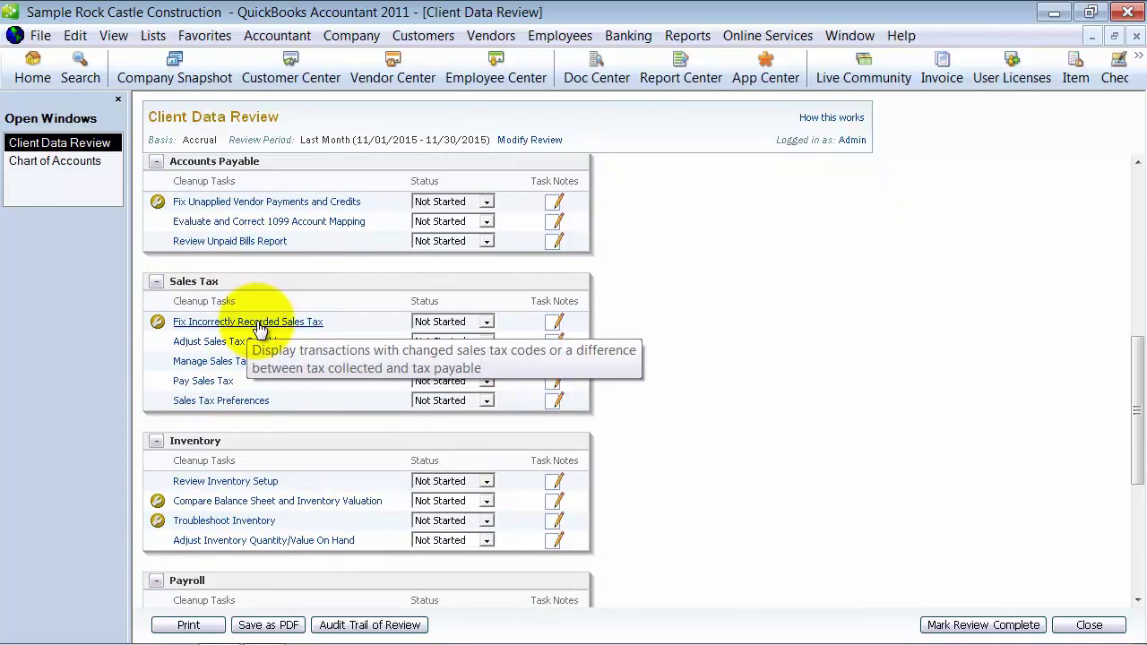
click(491, 35)
click(523, 140)
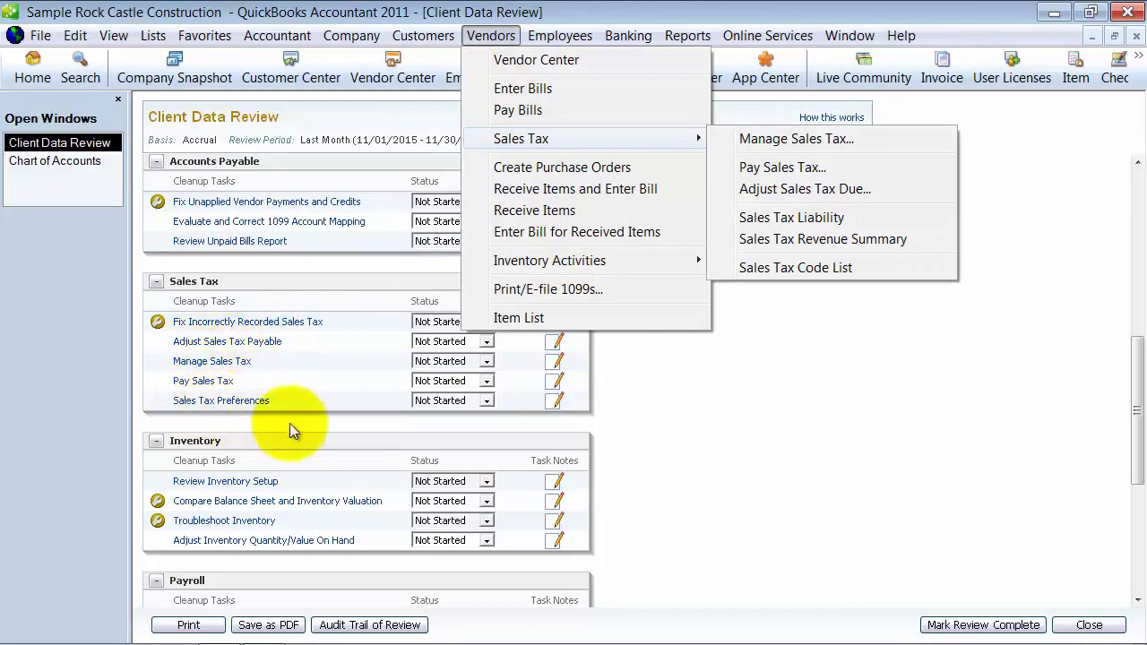
click(743, 443)
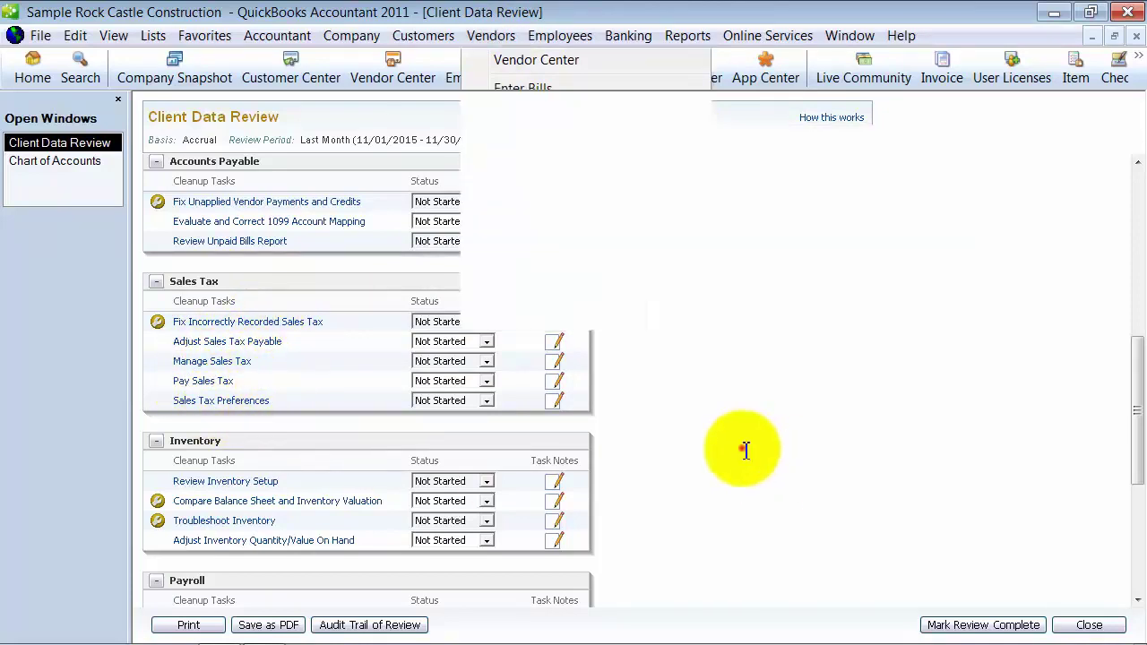
Open the Compare Balance Sheet and Inventory Valuation task from the Inventory cleanup section
scroll(402, 481, down, 2)
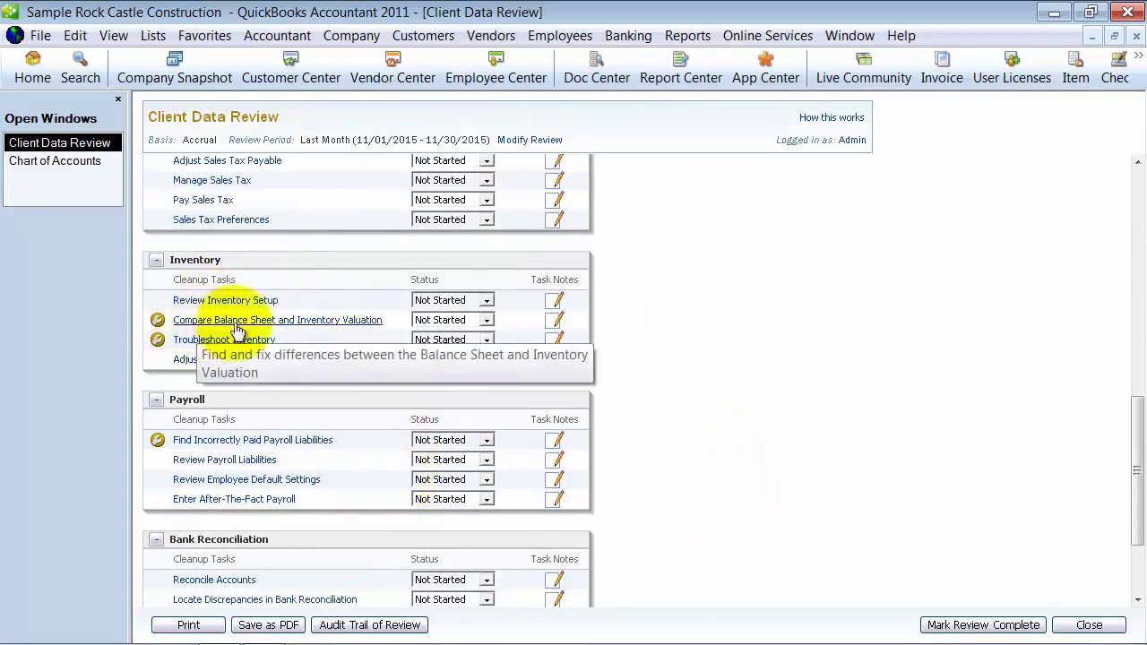
click(289, 325)
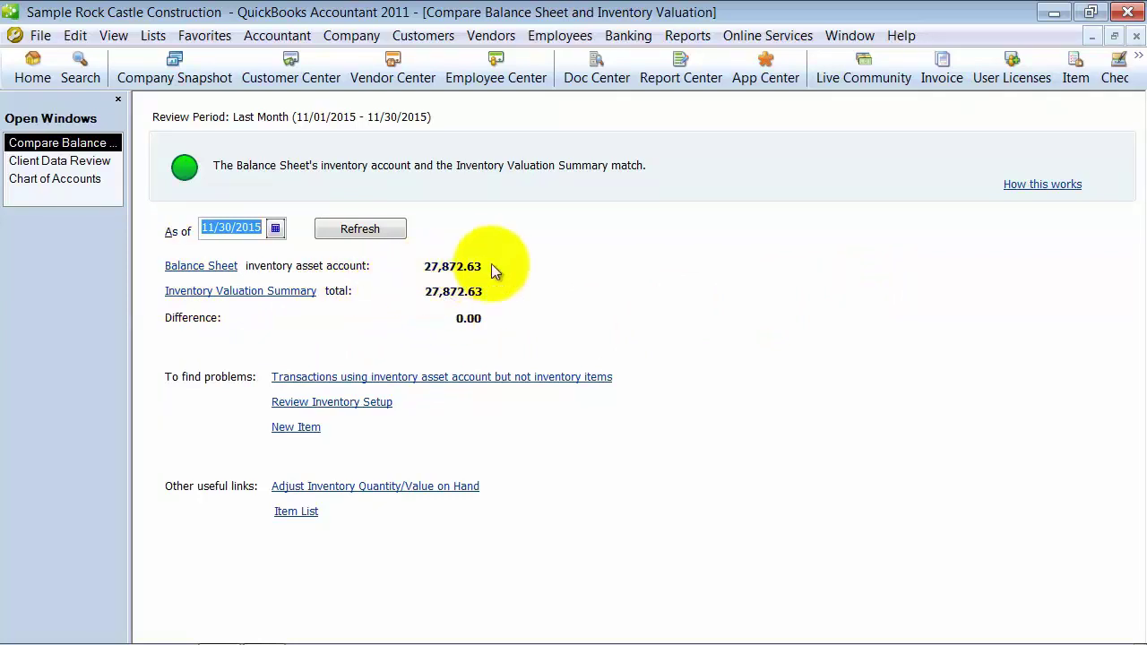
Close the inventory valuation comparison and open the Troubleshoot Inventory cleanup task
click(1136, 37)
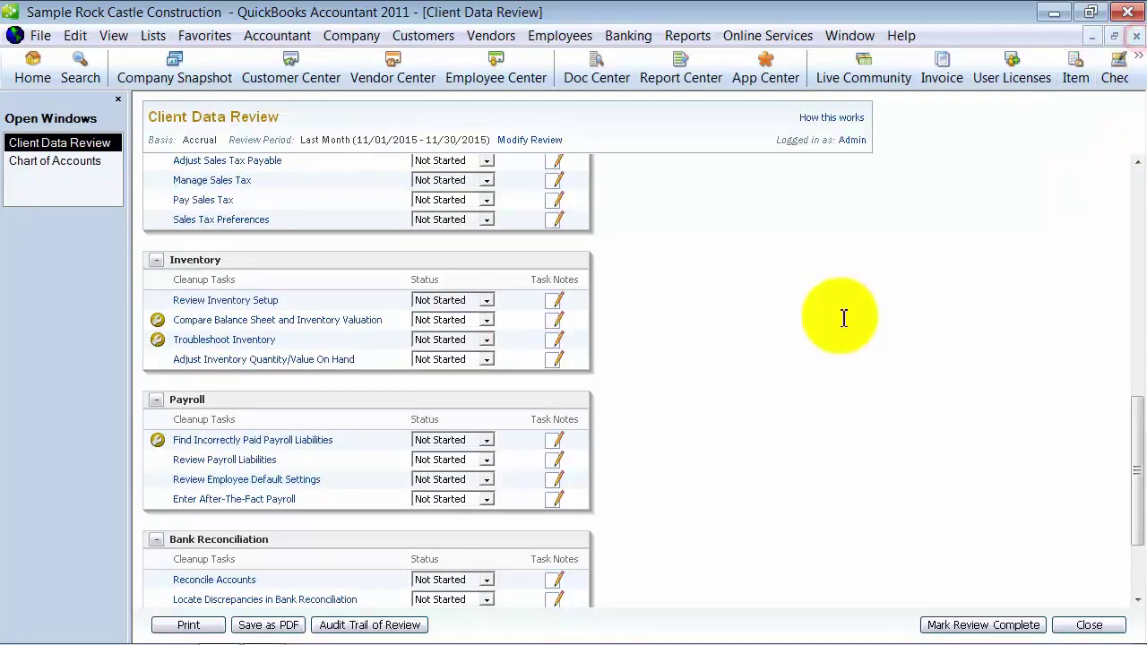
click(258, 342)
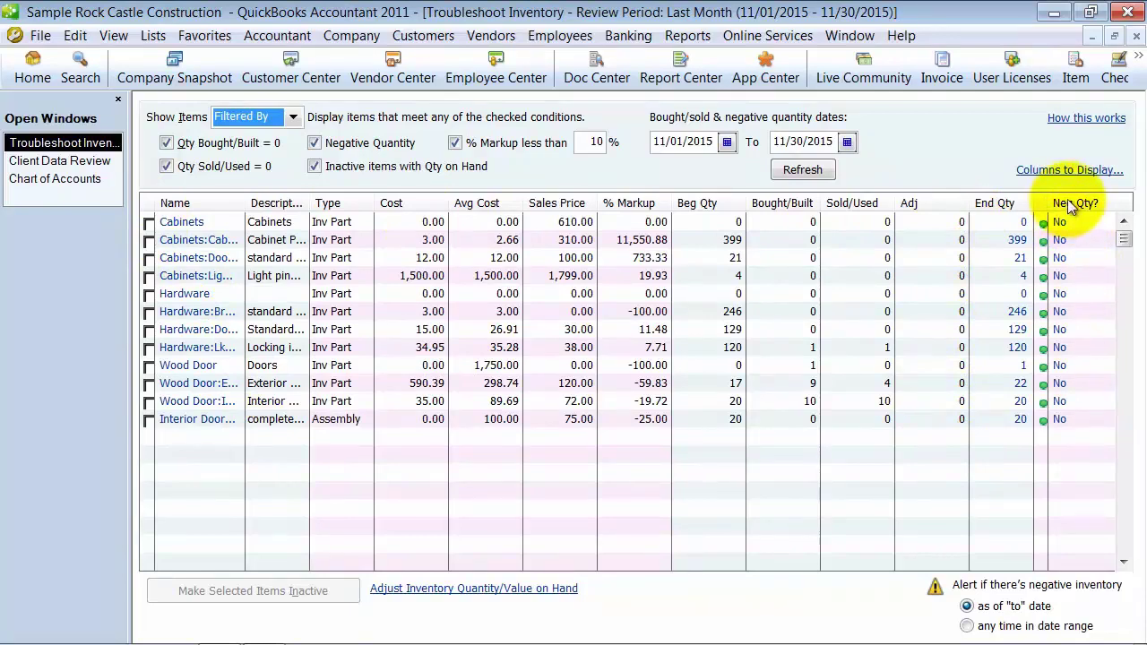
Clear the Qty Bought/Built = 0, Qty Sold/Used = 0 and % Markup less than filter conditions, and enable all three again
click(313, 166)
click(167, 166)
click(167, 142)
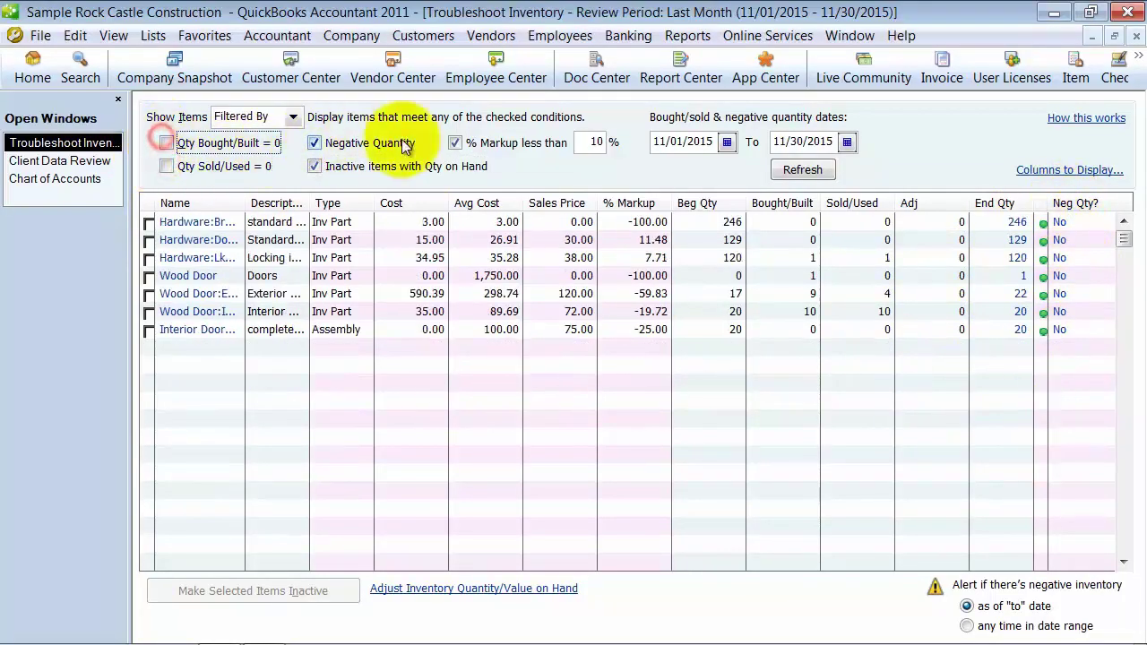
click(456, 143)
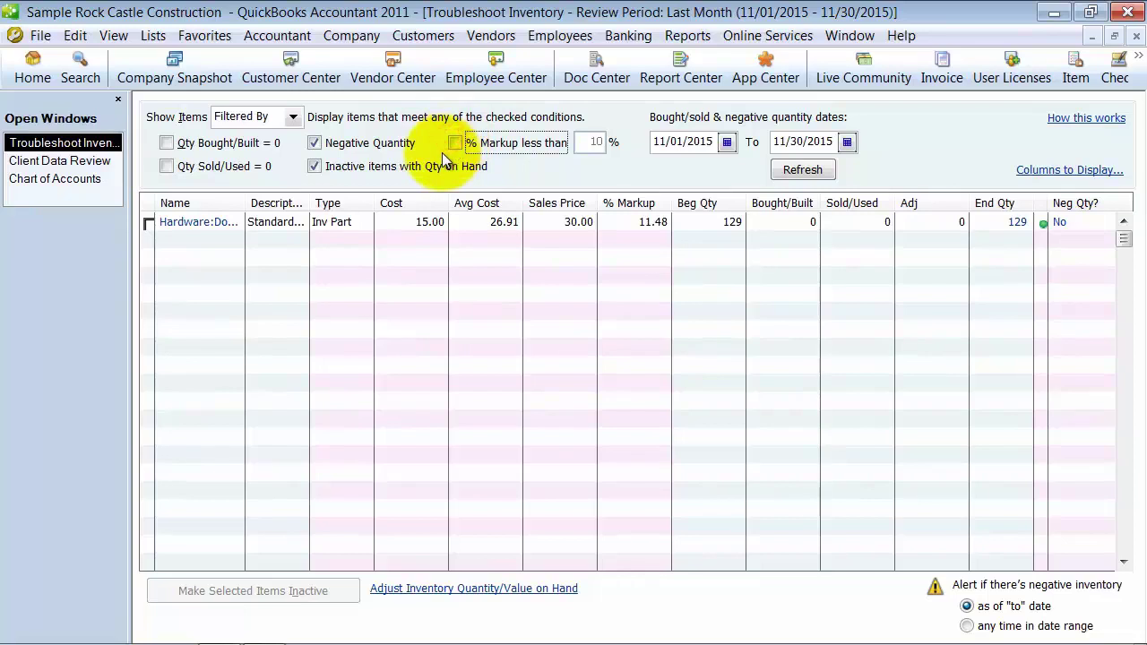
click(167, 143)
click(167, 166)
click(456, 143)
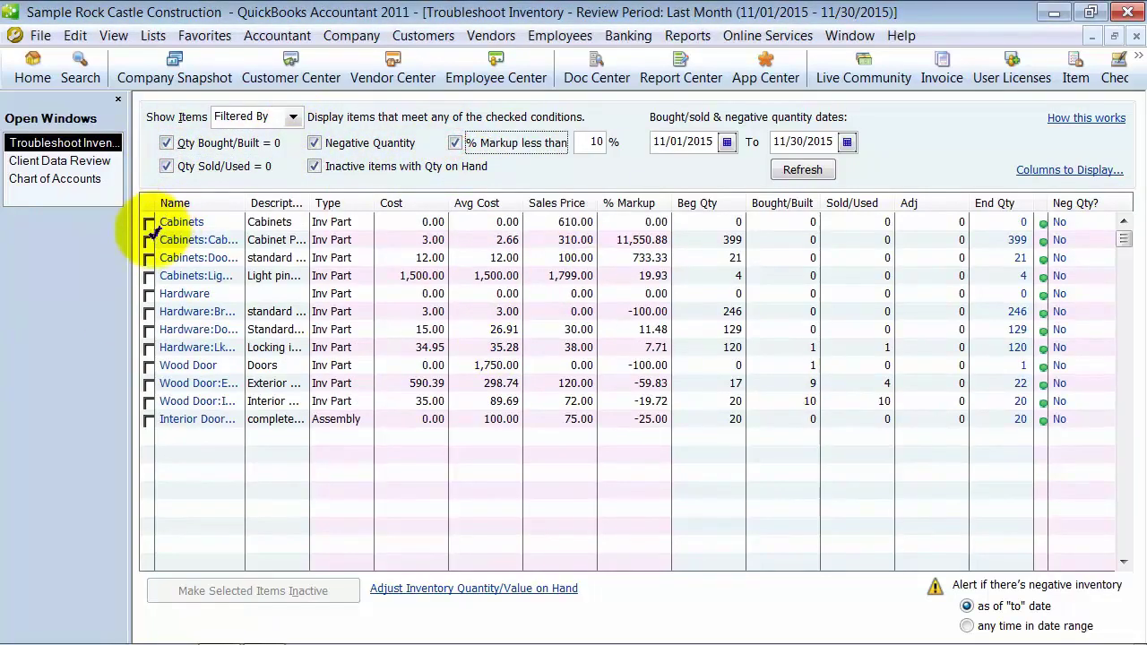
Mark the Cabinets item in the inventory list and close Troubleshoot Inventory without making it inactive
click(149, 222)
click(149, 241)
click(149, 258)
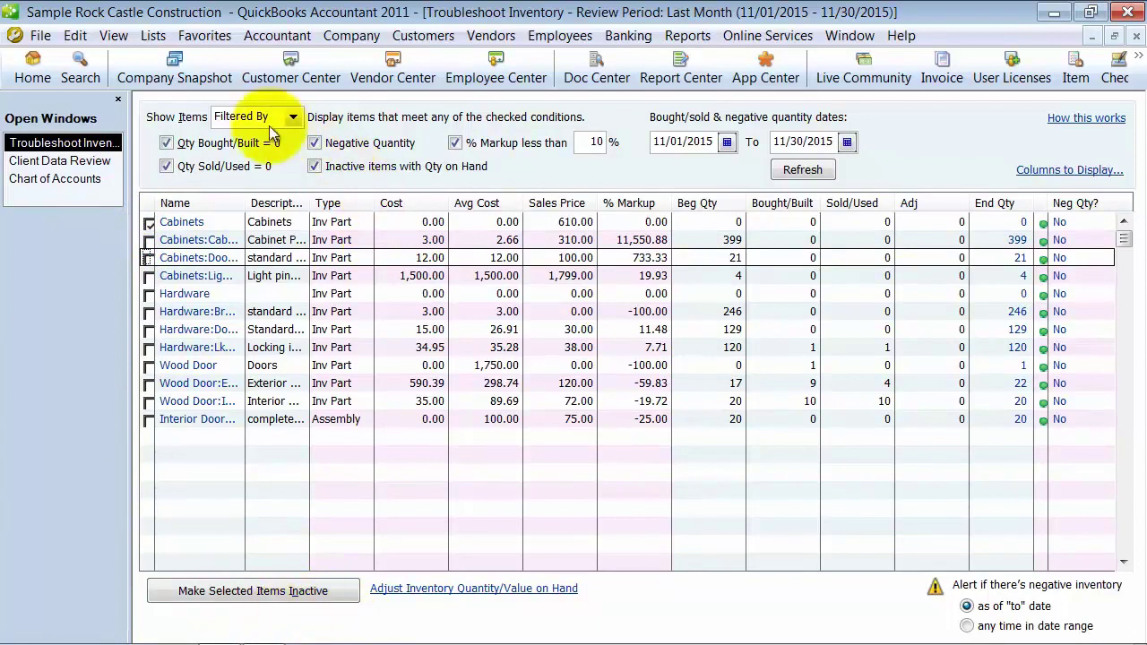
click(906, 242)
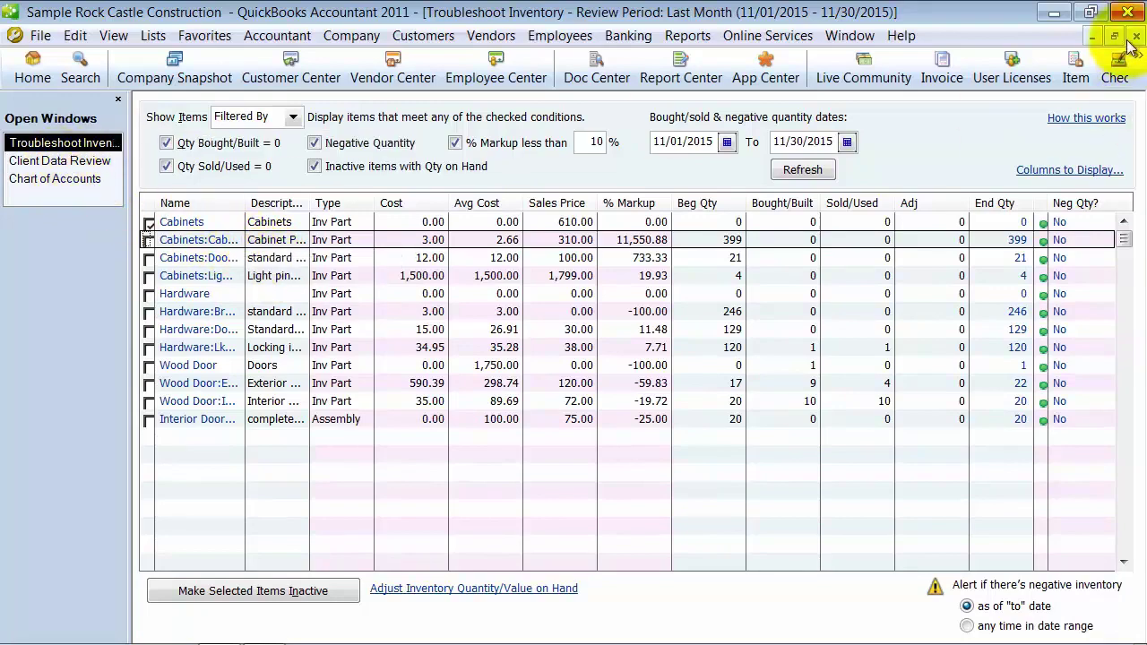
key(Escape)
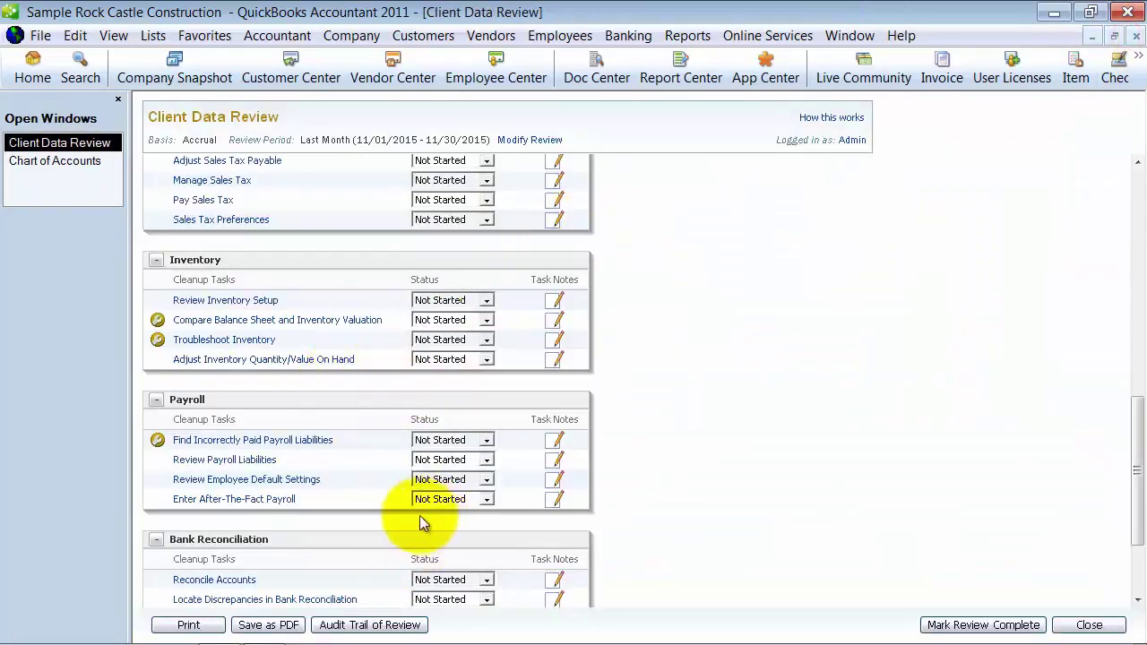
Open the report of payroll liabilities paid by regular check from the Payroll cleanup tasks, and widen its Split column
scroll(236, 460, down, 3)
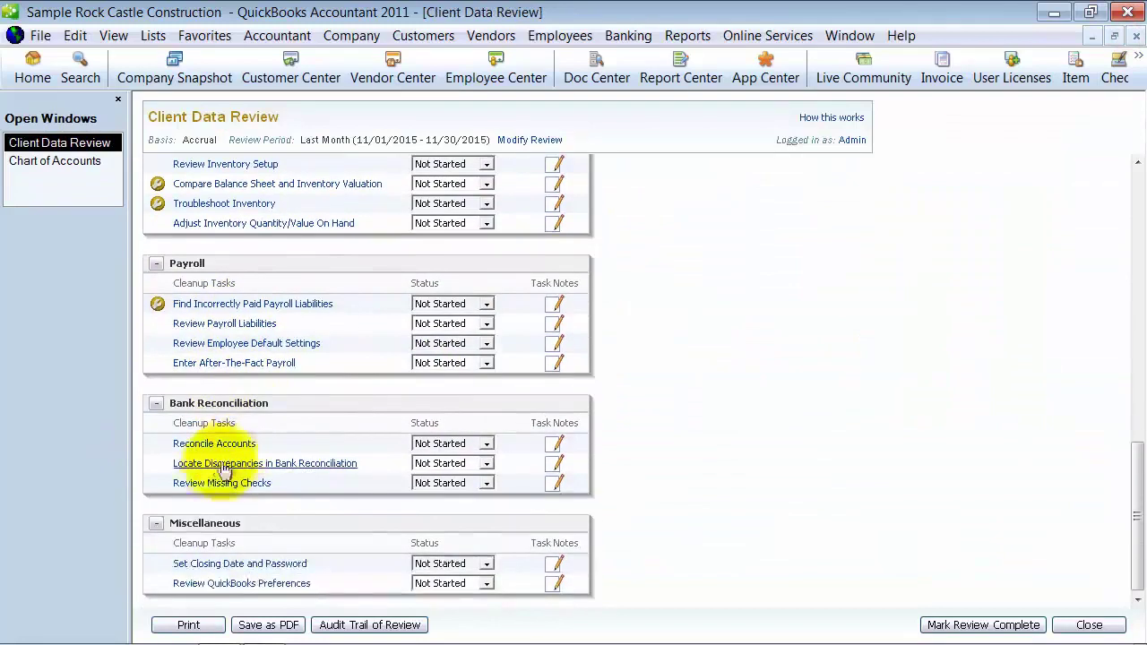
scroll(224, 470, up, 2)
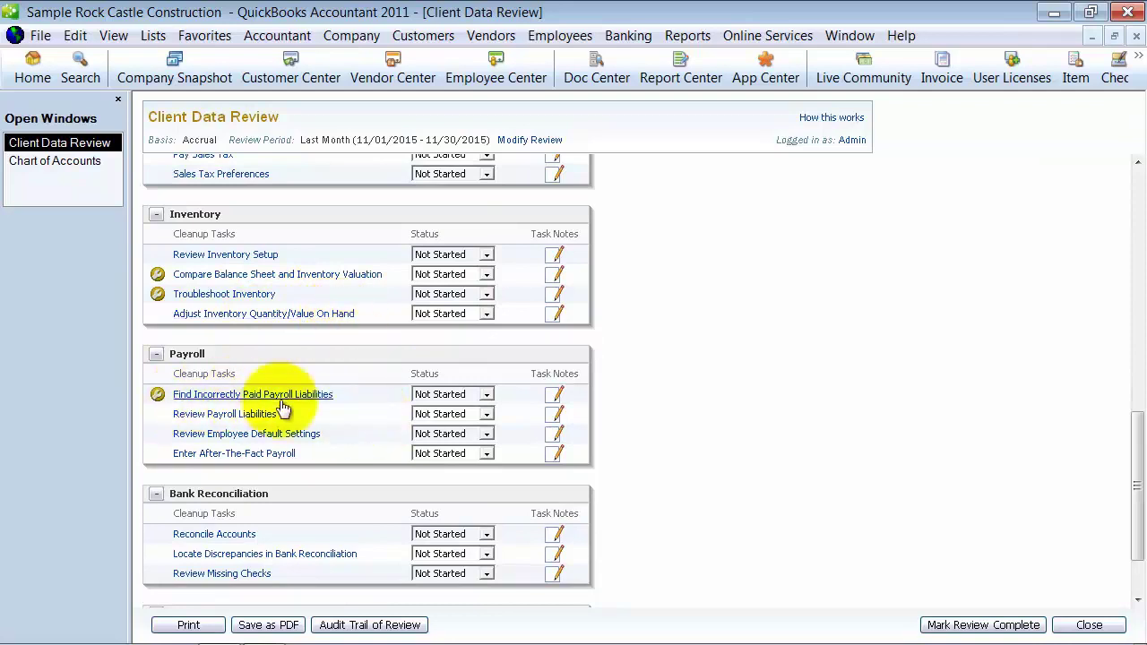
scroll(260, 405, up, 1)
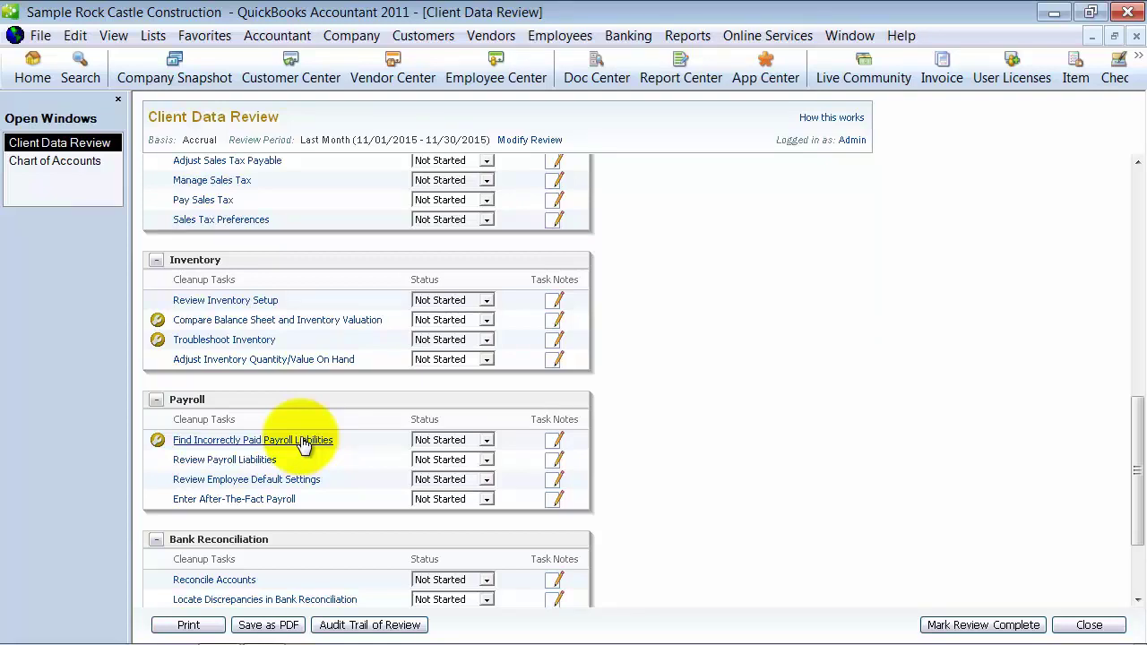
click(304, 441)
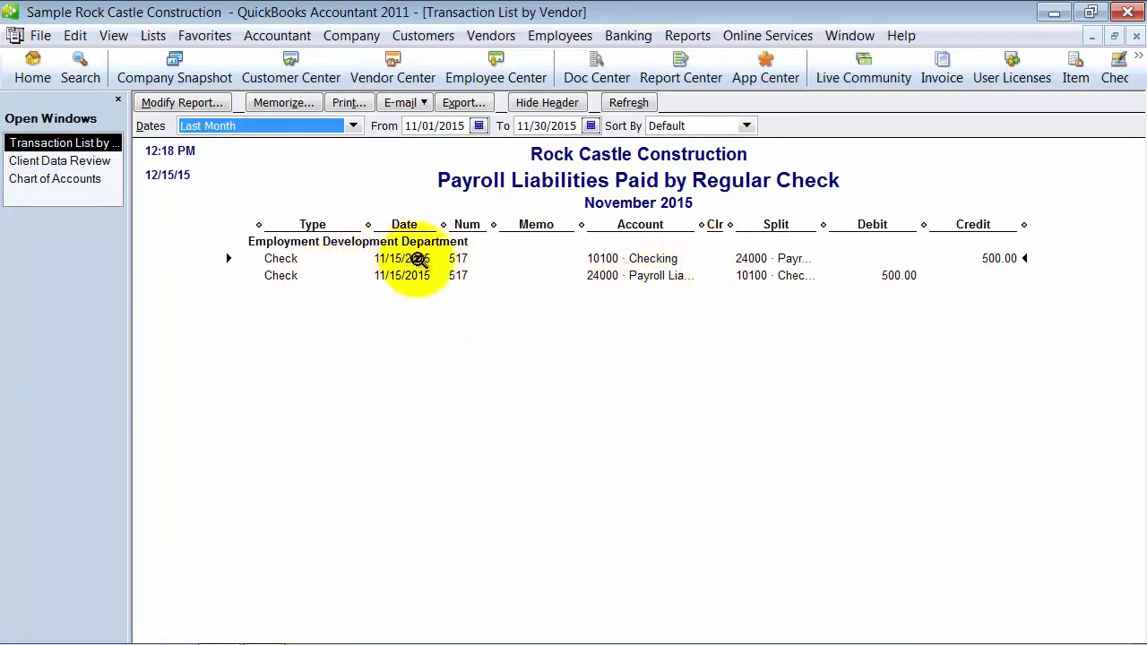
drag(824, 223, 883, 220)
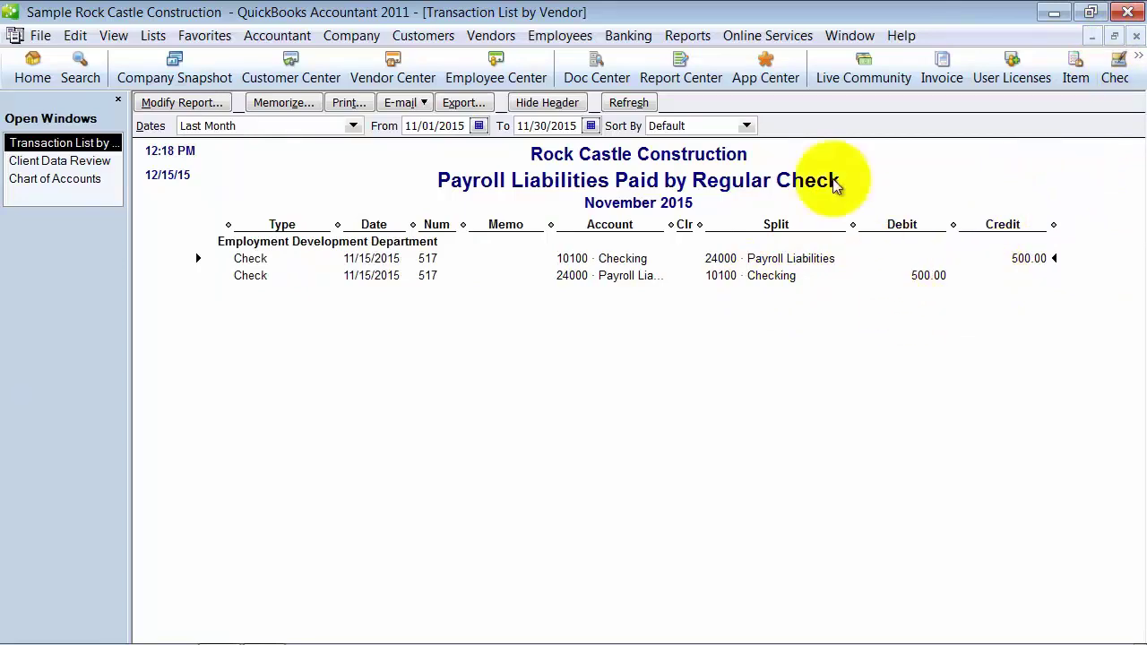
View the related payment activities for scheduled liabilities in the Payroll Center, and close it along with the payroll liabilities report
click(490, 38)
mouse_move(560, 36)
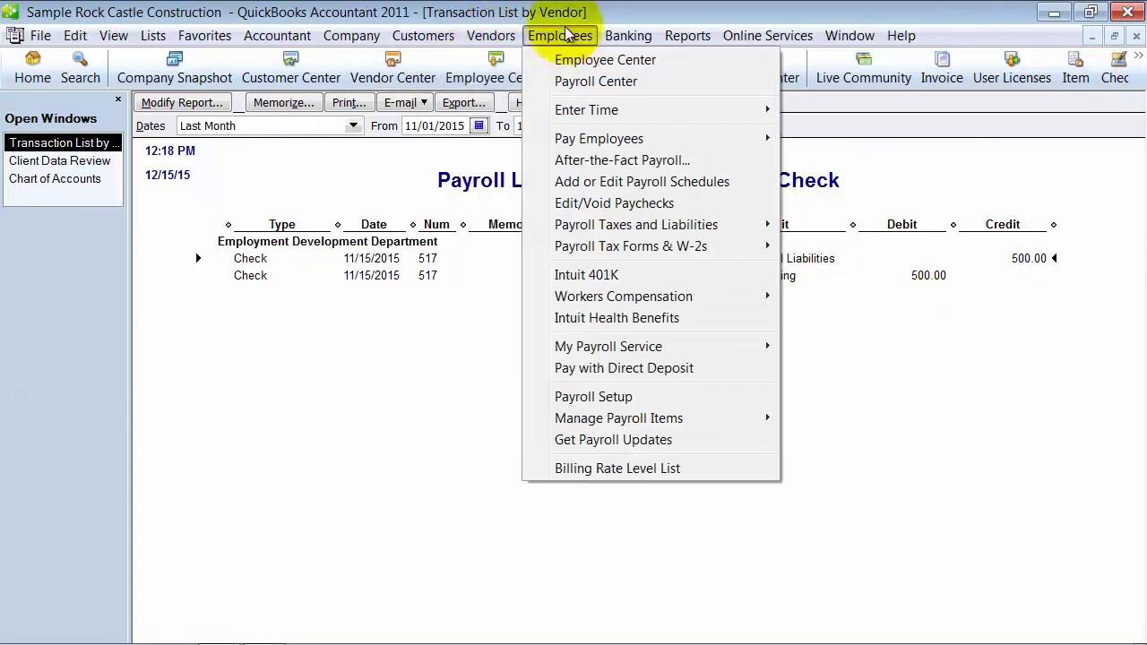
click(568, 56)
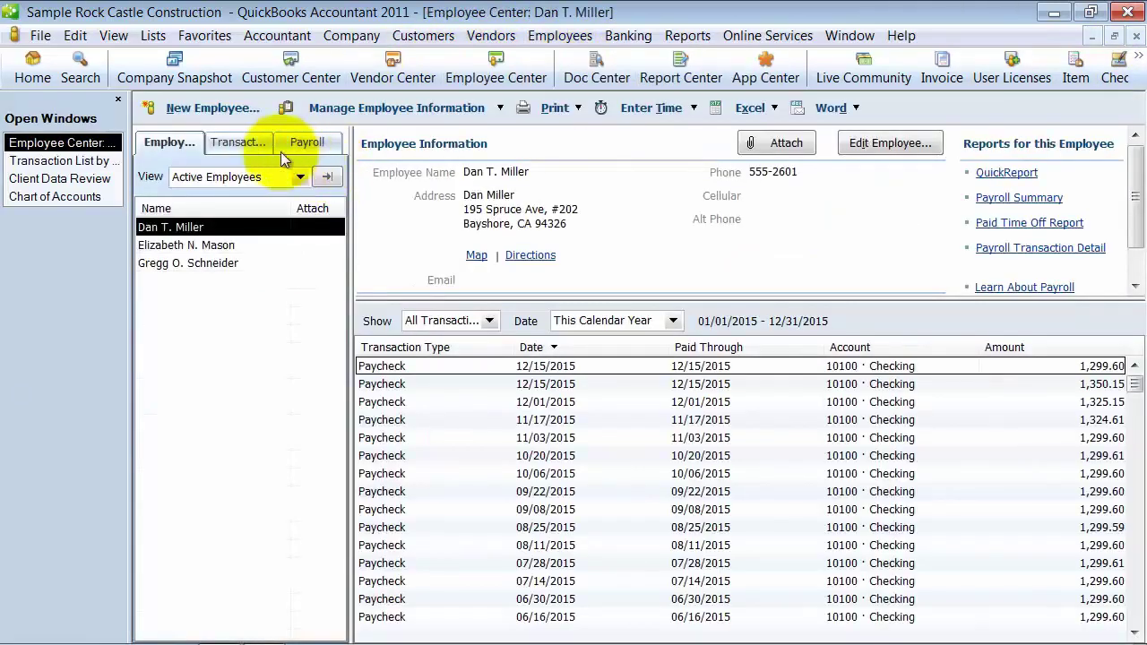
click(308, 142)
click(630, 517)
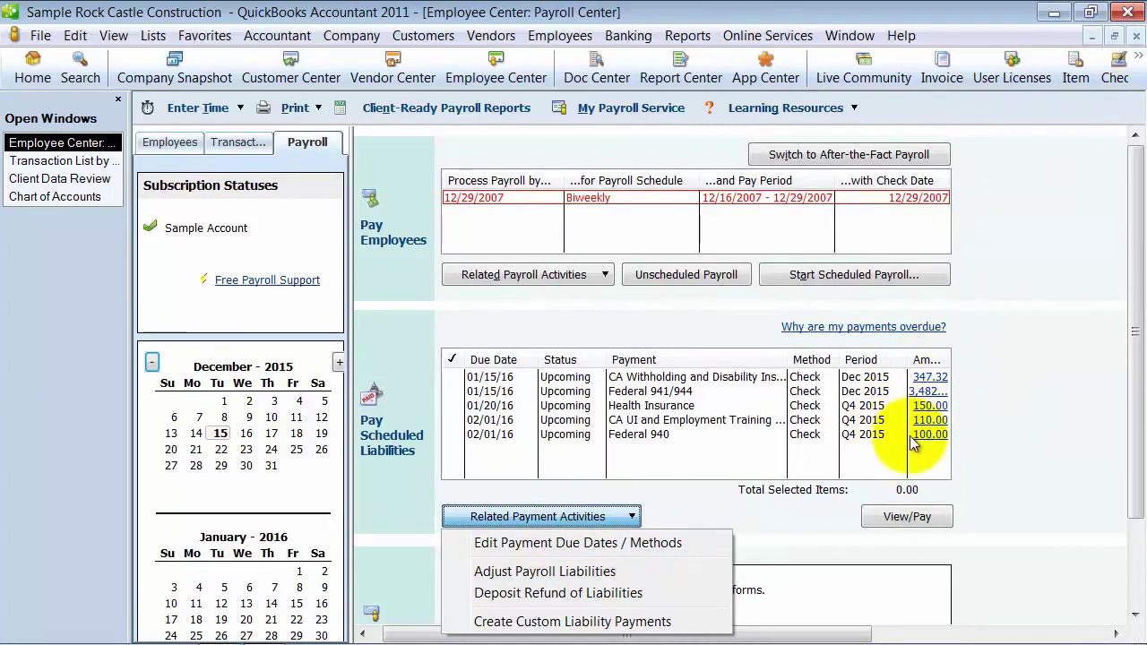
click(1136, 35)
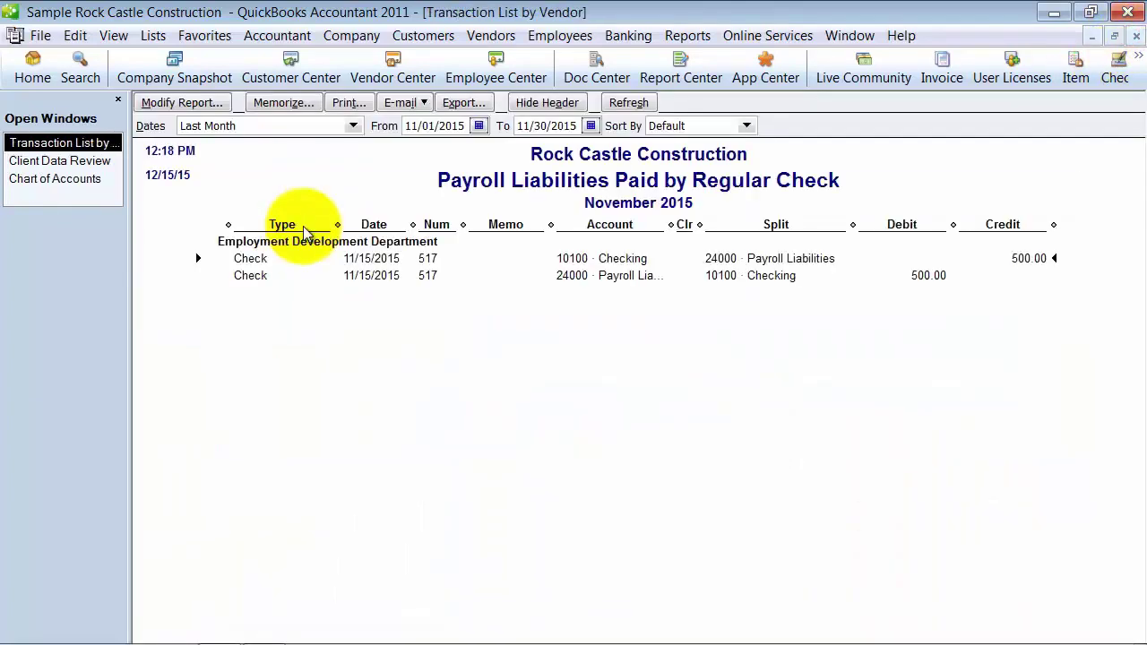
click(1136, 36)
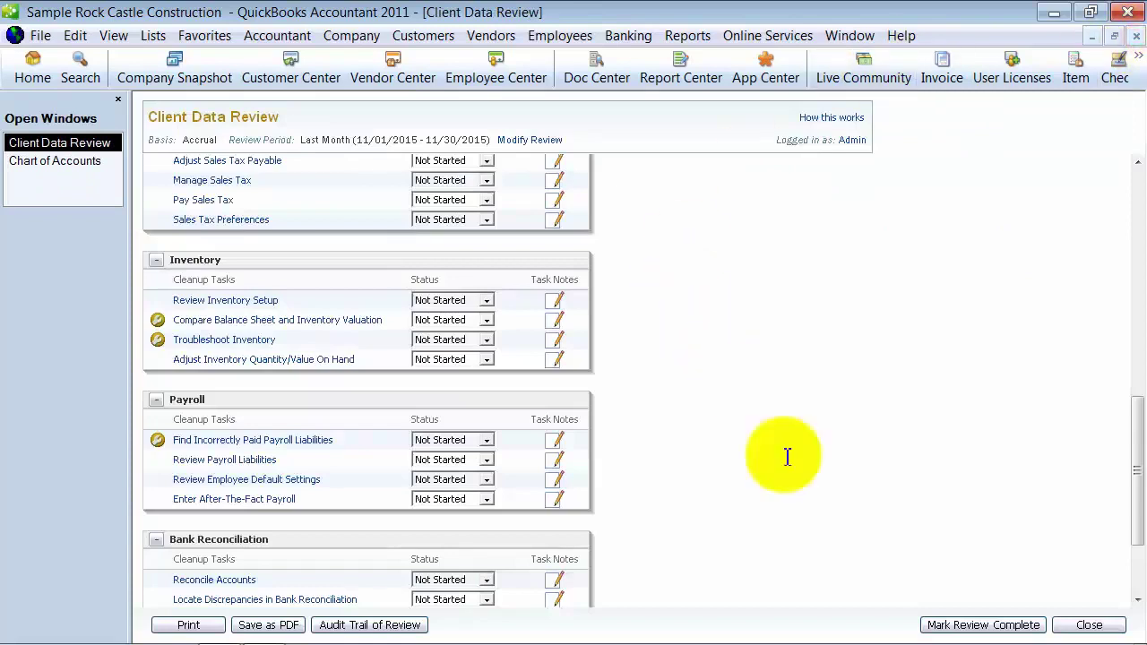
Look over the Bank Reconciliation and Miscellaneous cleanup tasks and return to the Review List Changes and Accounts Receivable sections
scroll(787, 457, down, 3)
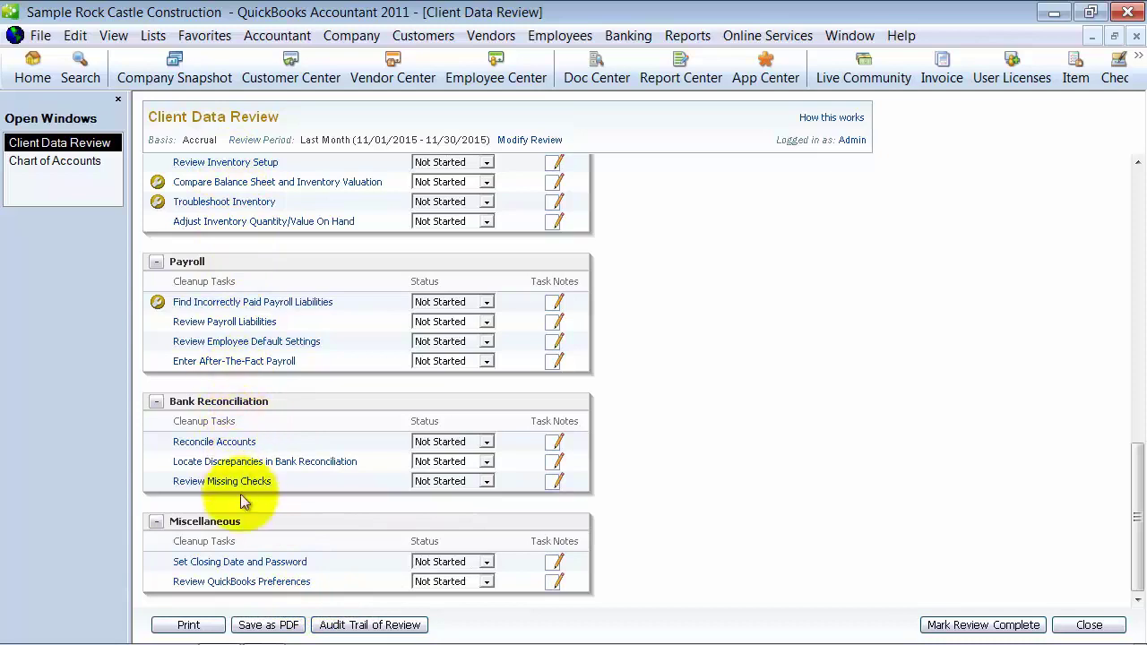
scroll(740, 562, up, 10)
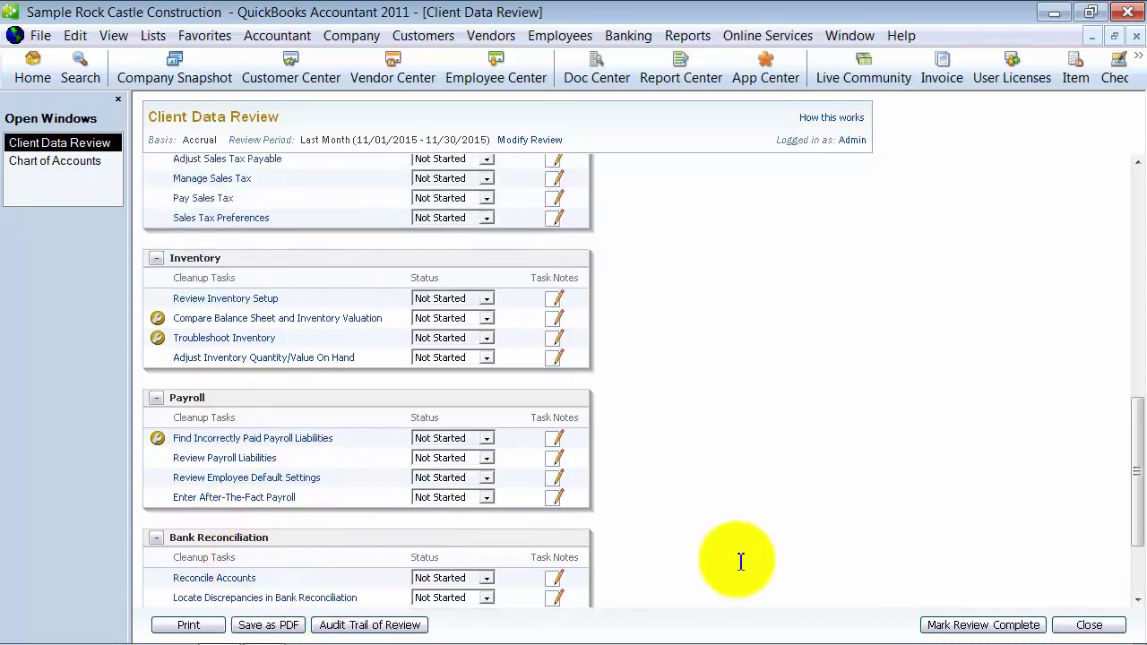
scroll(736, 557, up, 8)
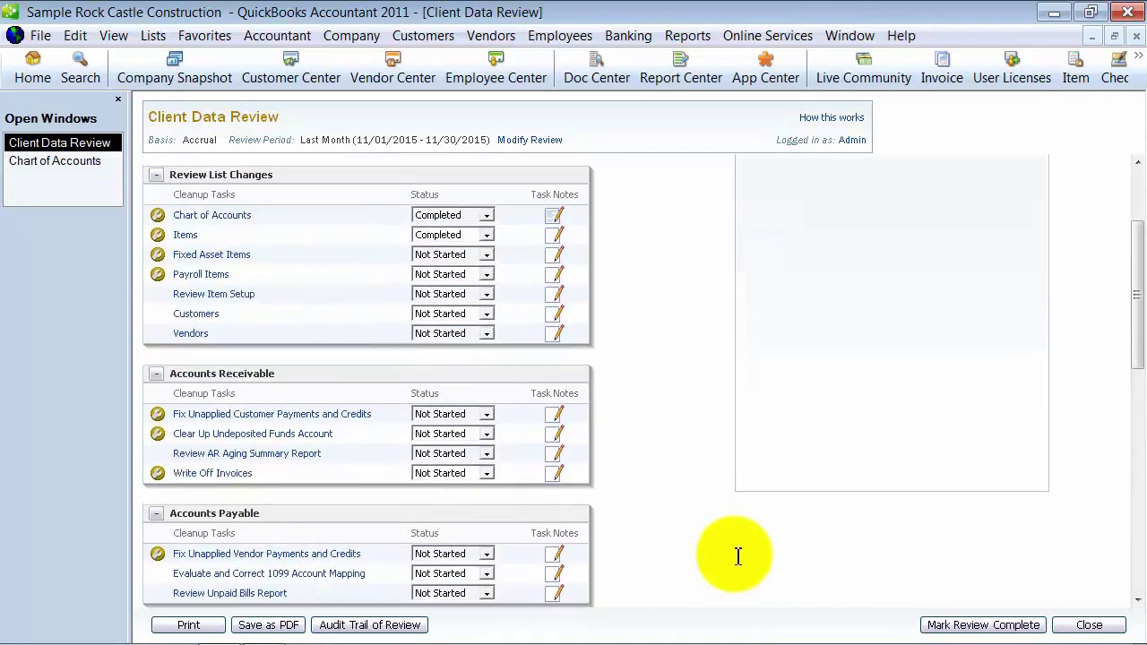